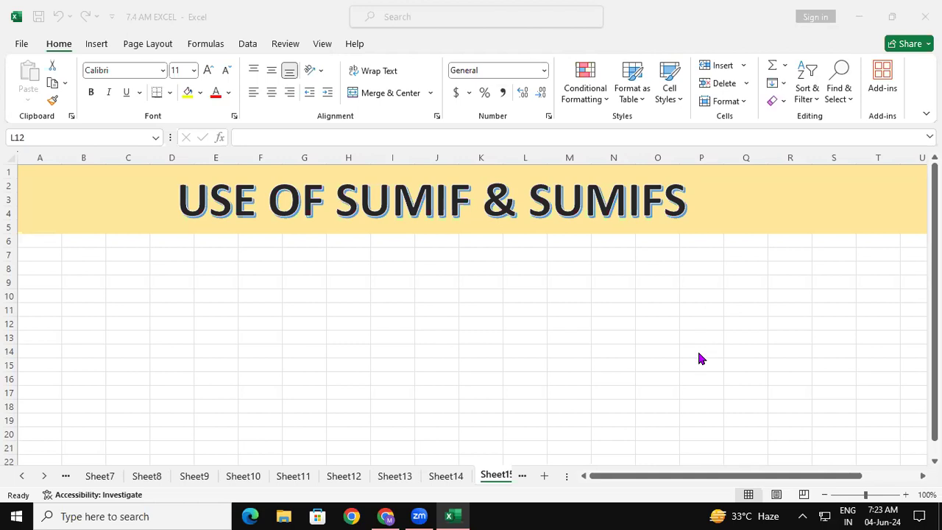
# Enter the table headers EMP ID, EMP NAME and CITY in cells C7 to E7.
pyautogui.click(119, 254)
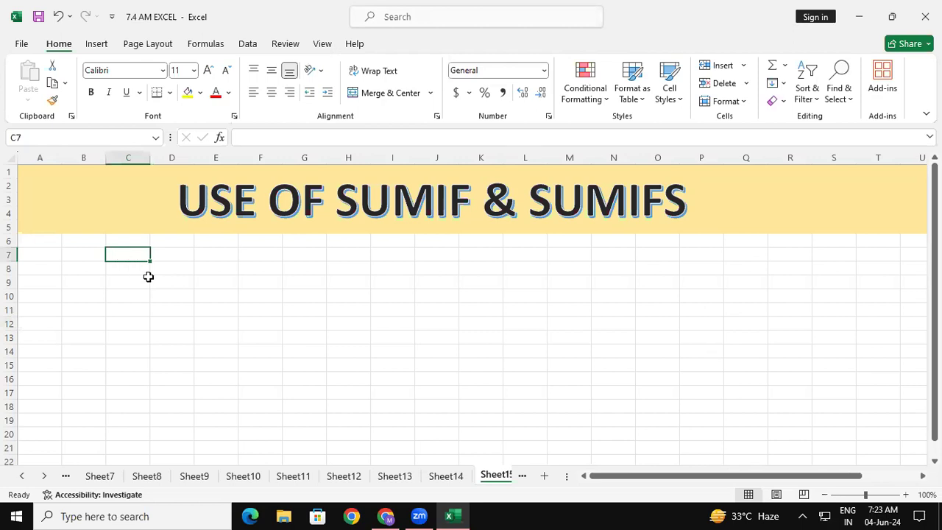
pyautogui.write('E')
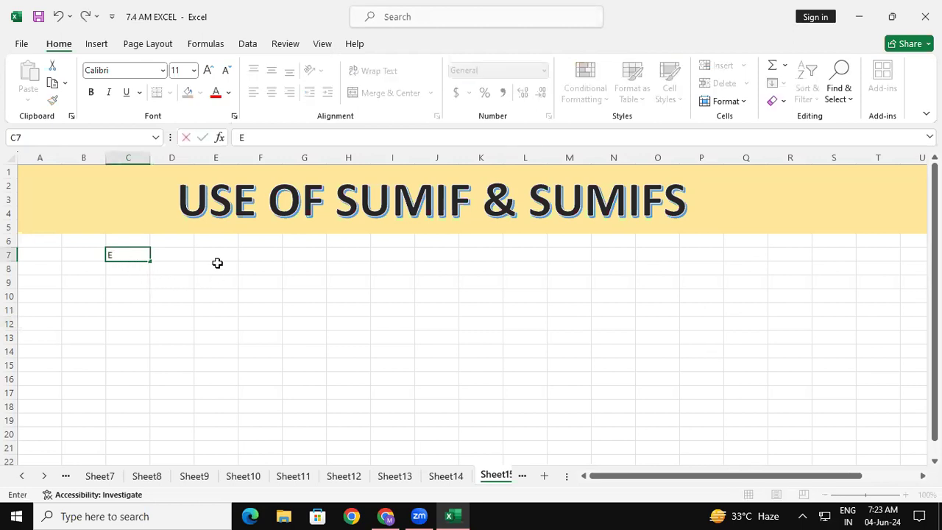
pyautogui.write('MP ID')
pyautogui.press('Tab')
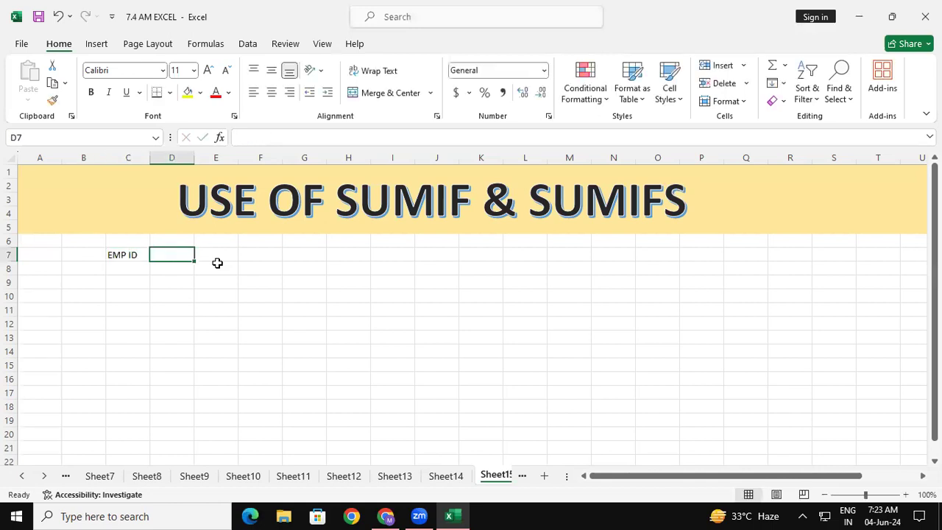
pyautogui.write('EMP N')
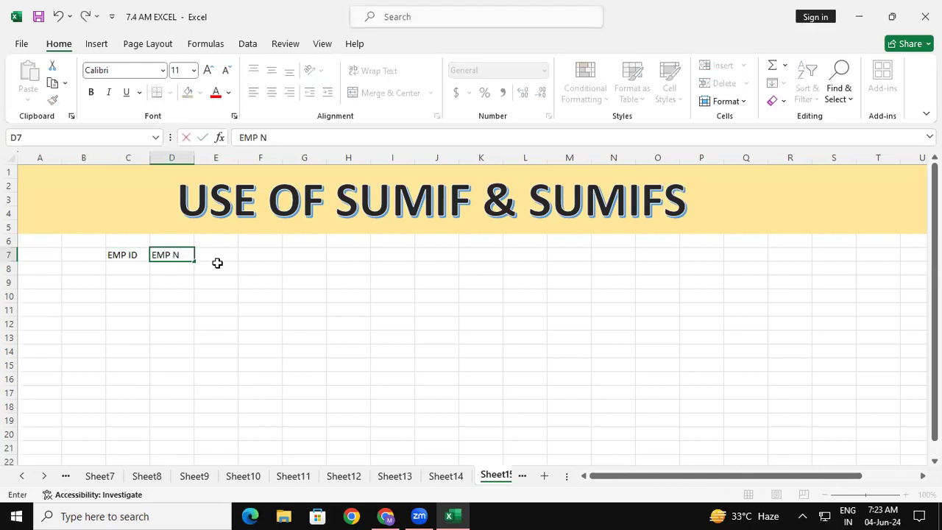
pyautogui.write('AME')
pyautogui.press('Tab')
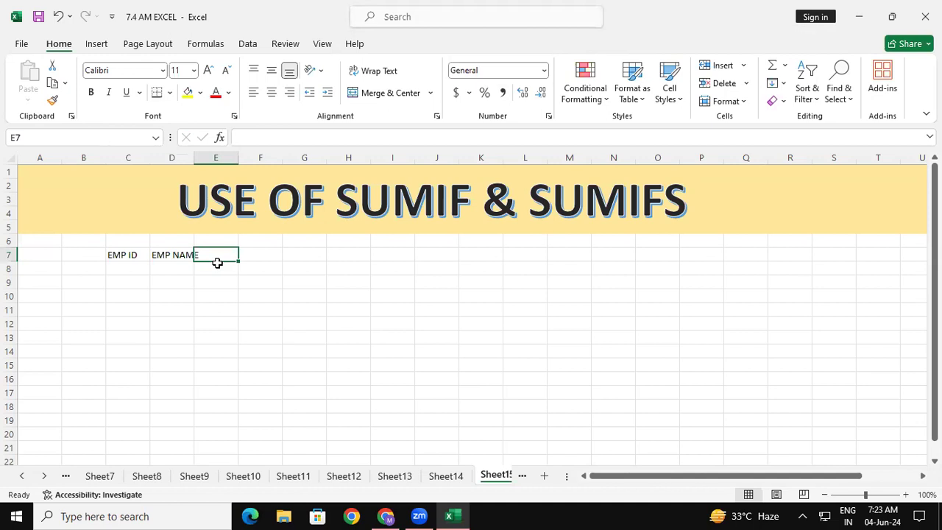
pyautogui.write('CITY')
pyautogui.press('Tab')
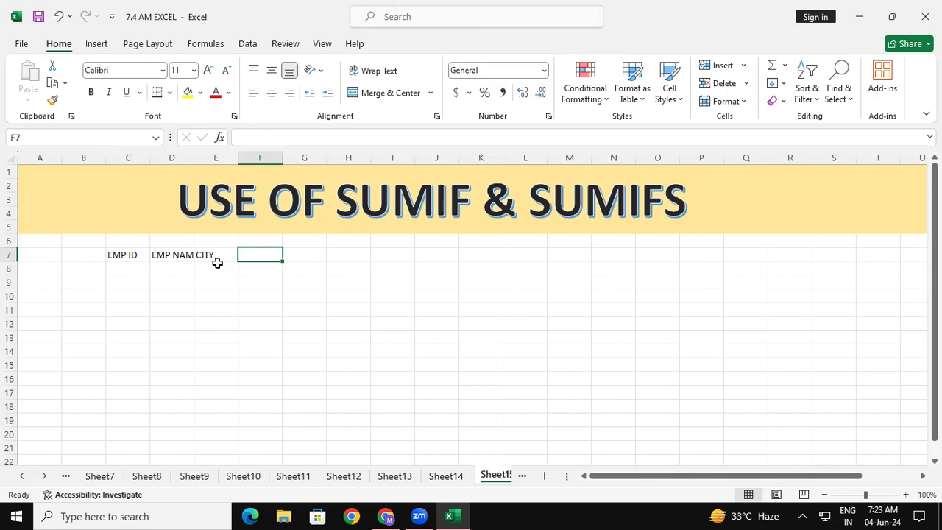
# Enter the remaining headers PRODUCT, UNIT PIECE, UNIT PRICE and TOTAL AMT in cells F7 to I7.
pyautogui.write('P')
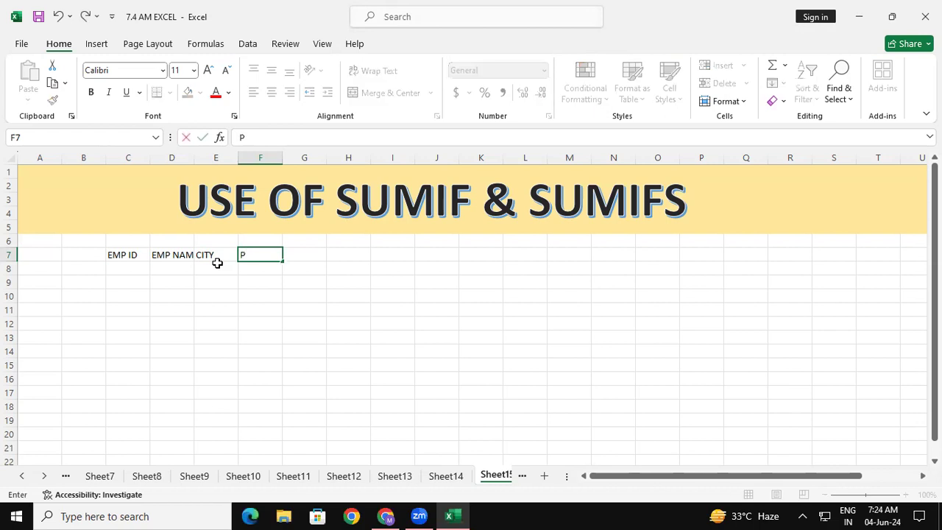
pyautogui.write('RODUCT')
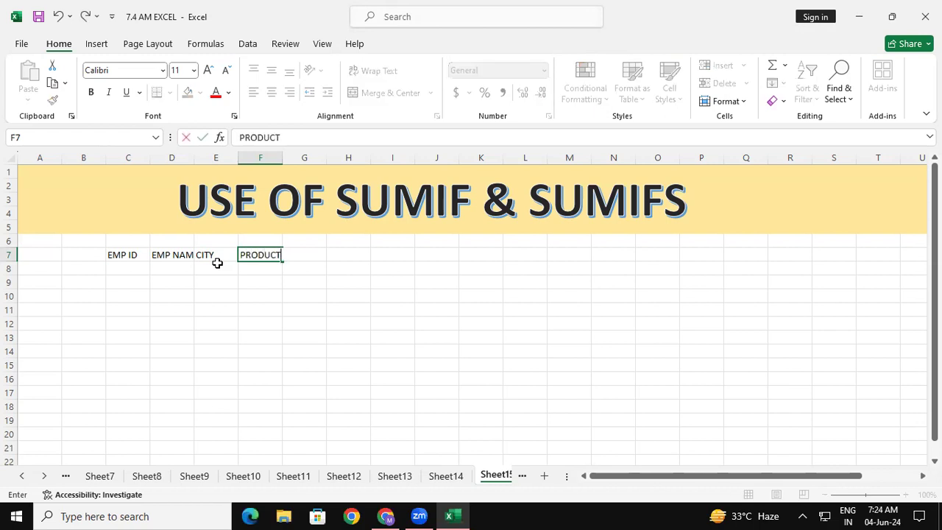
pyautogui.press('Tab')
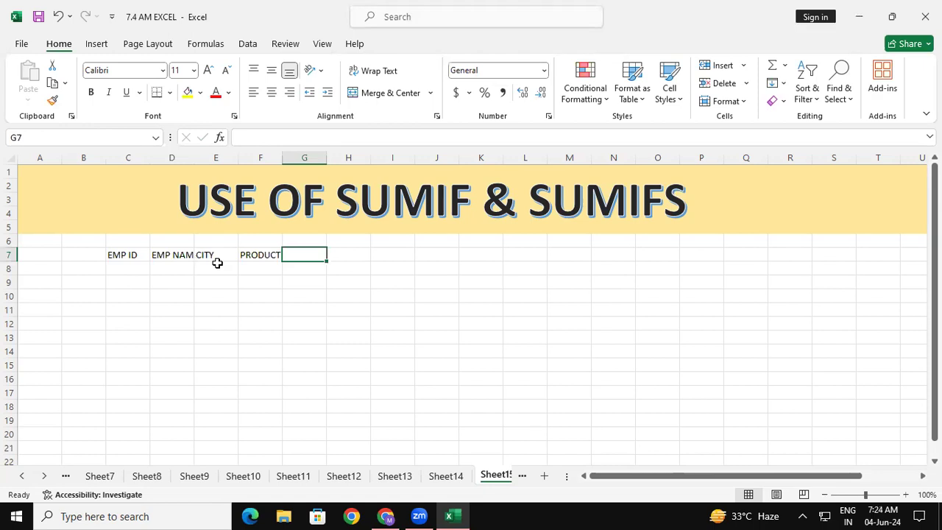
pyautogui.write('UNIT')
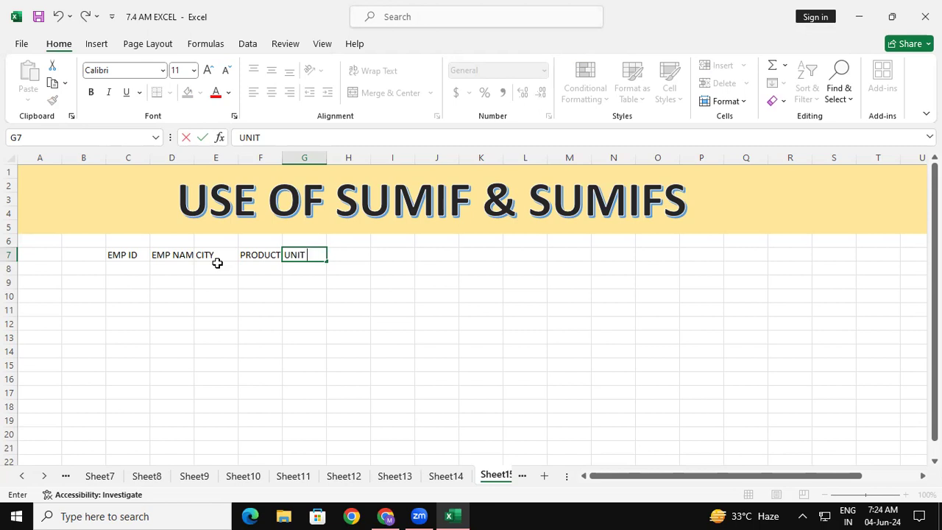
pyautogui.write('PIECE')
pyautogui.press('Tab')
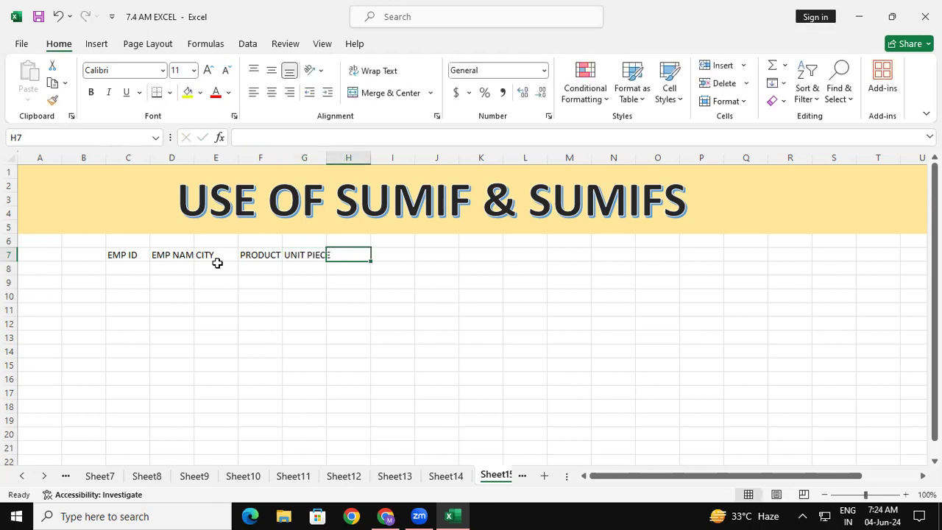
pyautogui.write('U')
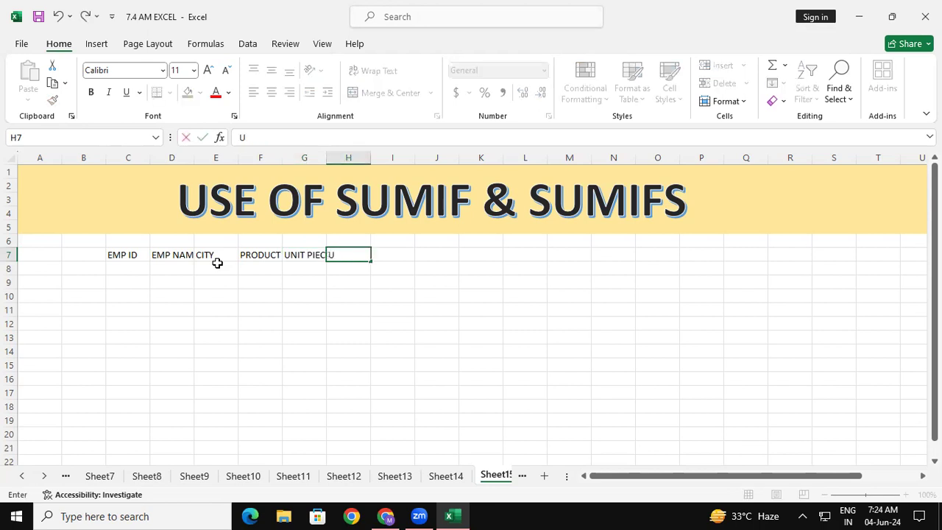
pyautogui.write('NIT PRICE')
pyautogui.press('Tab')
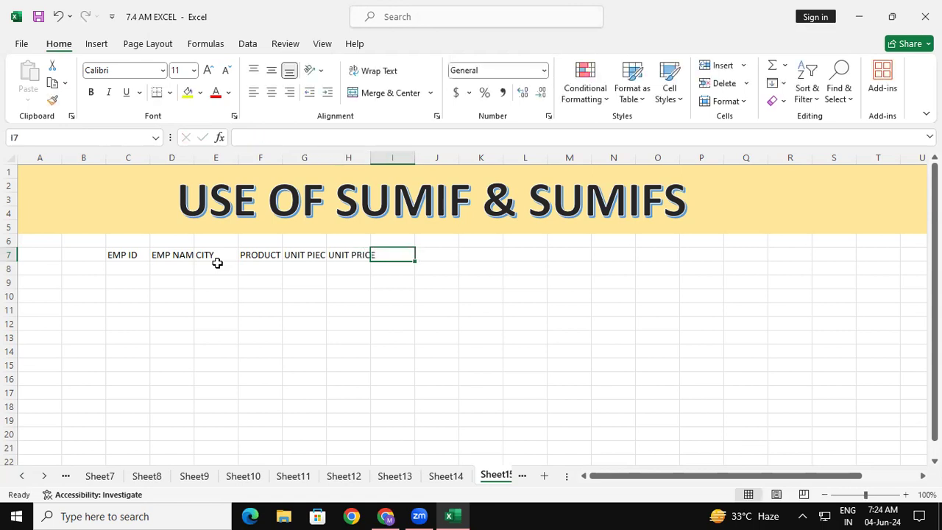
pyautogui.write('TOTA')
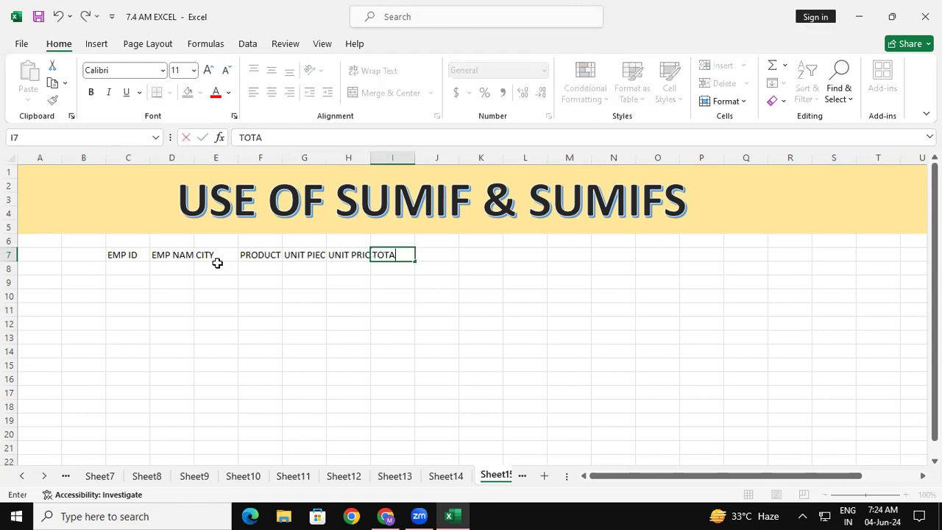
pyautogui.write('L AMT')
pyautogui.press('Return')
# Make the headers in C7:I7 bold at font size 16 and autofit the widths of columns C to I.
pyautogui.moveTo(120, 254); pyautogui.dragTo(390, 255)
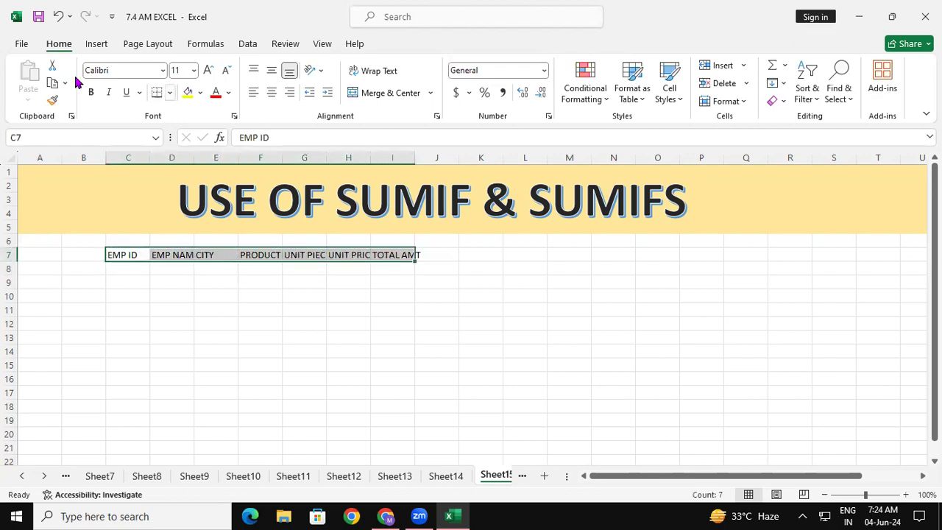
pyautogui.click(91, 94)
pyautogui.click(208, 70)
pyautogui.click(208, 70)
pyautogui.click(208, 70)
pyautogui.moveTo(128, 157); pyautogui.dragTo(415, 154)
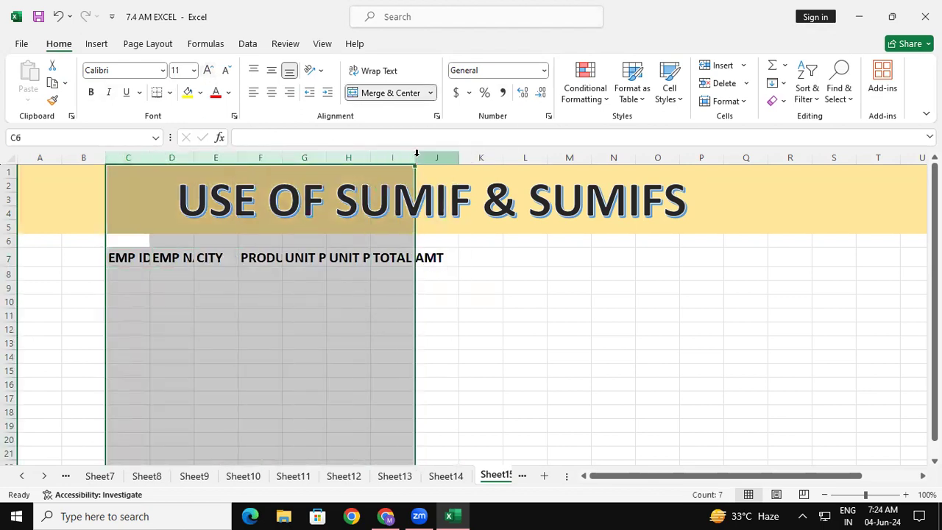
pyautogui.doubleClick(415, 155)
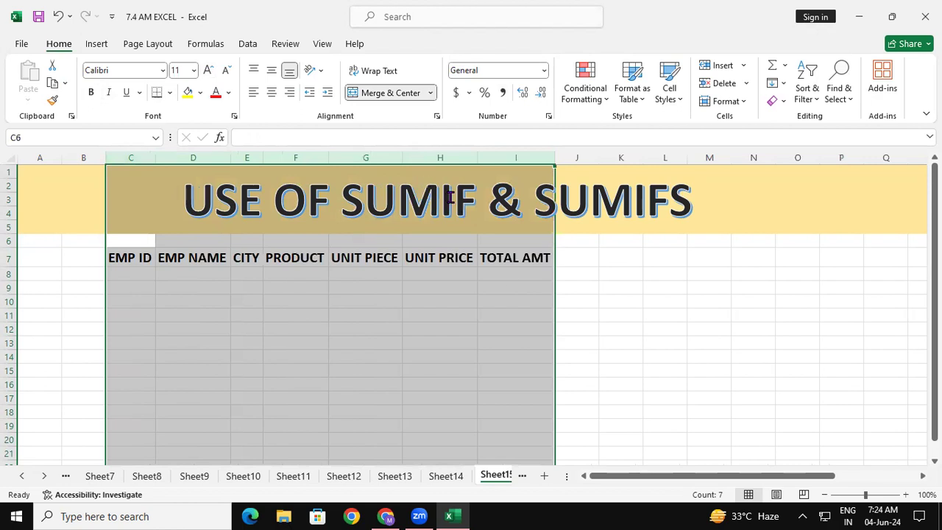
pyautogui.click(513, 286)
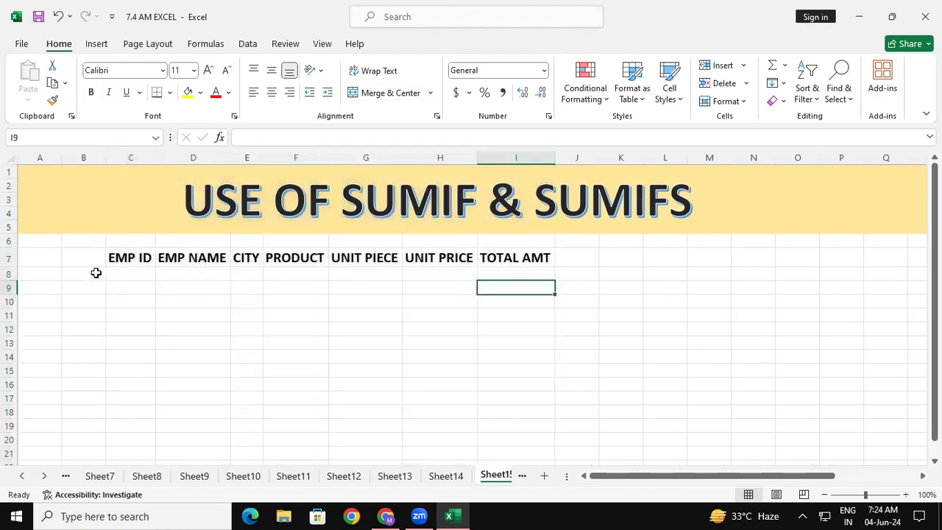
# Apply all borders to the table range C7:I17.
pyautogui.moveTo(126, 254); pyautogui.dragTo(220, 288)
pyautogui.moveTo(327, 287); pyautogui.dragTo(536, 377)
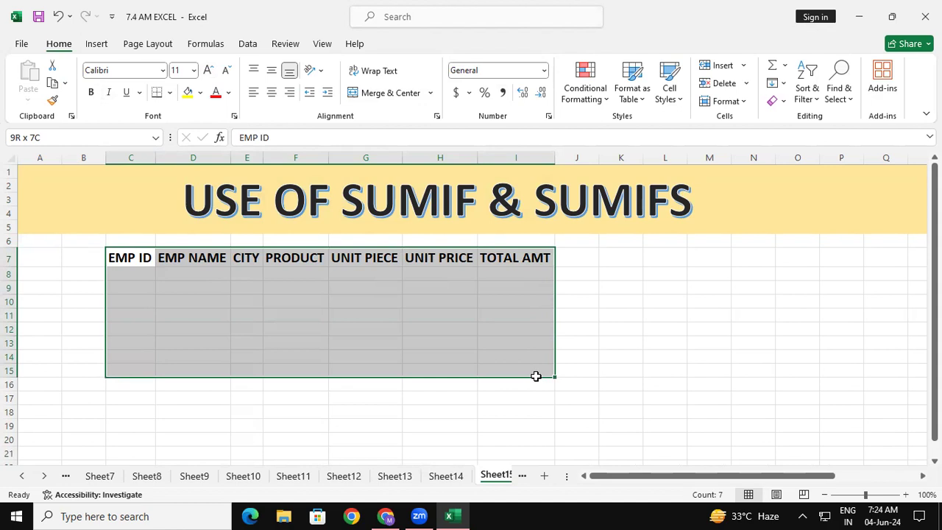
pyautogui.moveTo(536, 376); pyautogui.dragTo(536, 400)
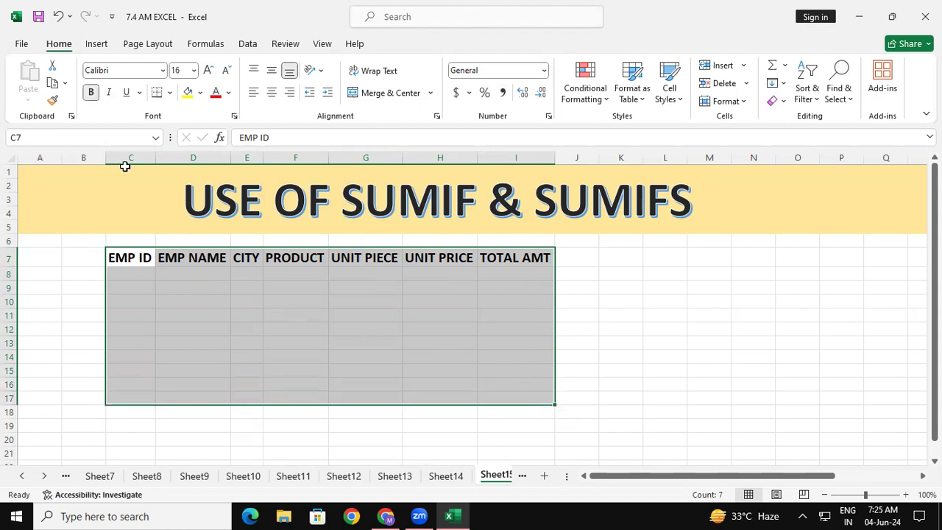
pyautogui.click(168, 94)
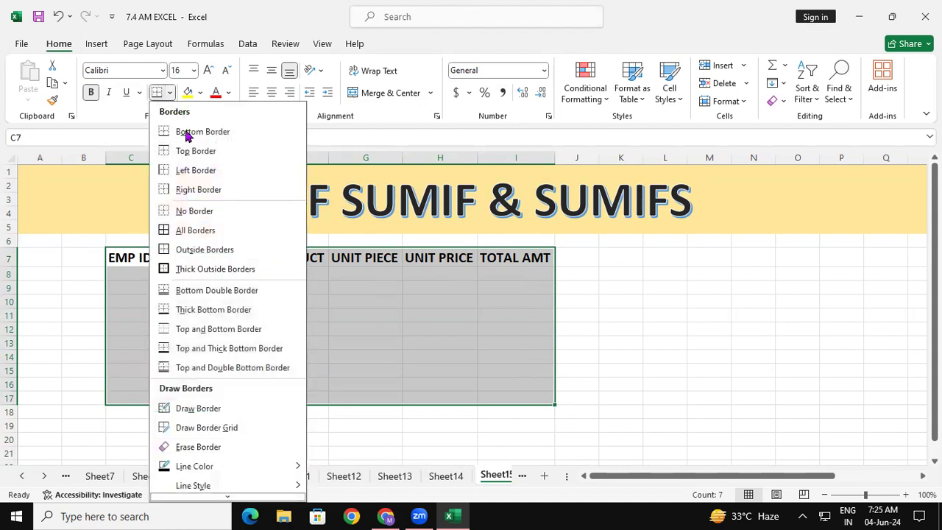
pyautogui.click(201, 231)
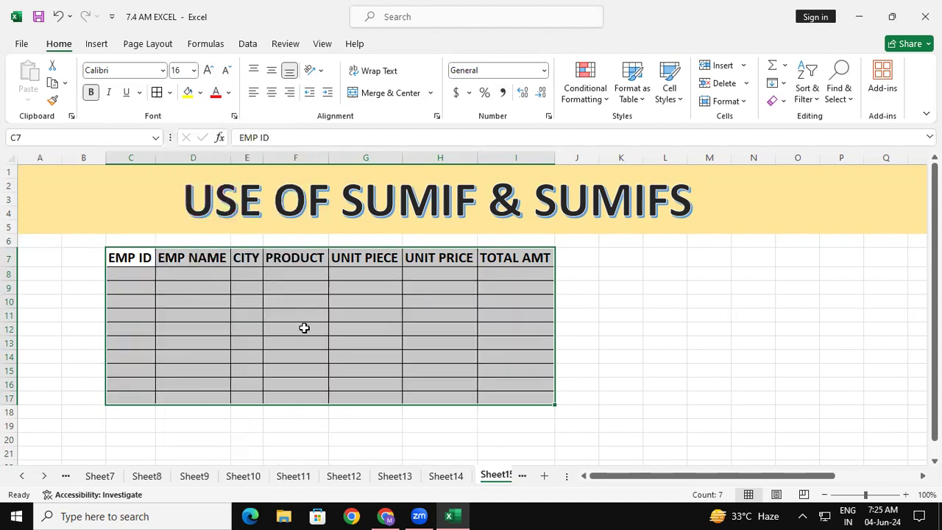
# Increase the font size of the bordered table to 18 and autofit columns C to I again.
pyautogui.click(209, 70)
pyautogui.click(585, 293)
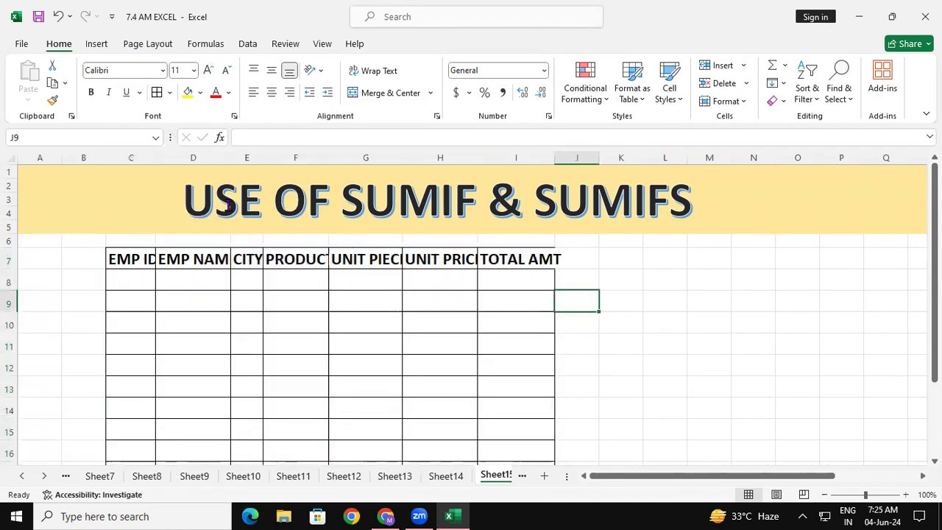
pyautogui.moveTo(132, 157); pyautogui.dragTo(522, 169)
pyautogui.doubleClick(555, 157)
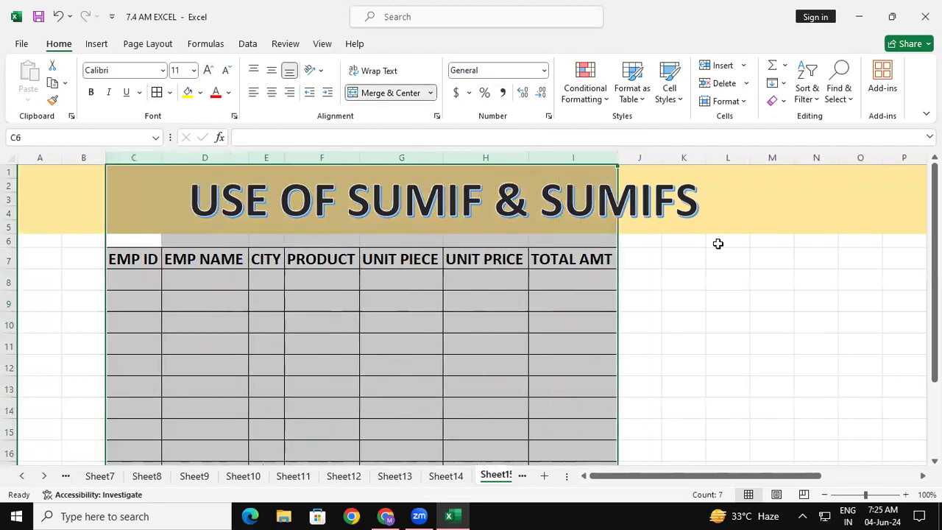
pyautogui.click(722, 259)
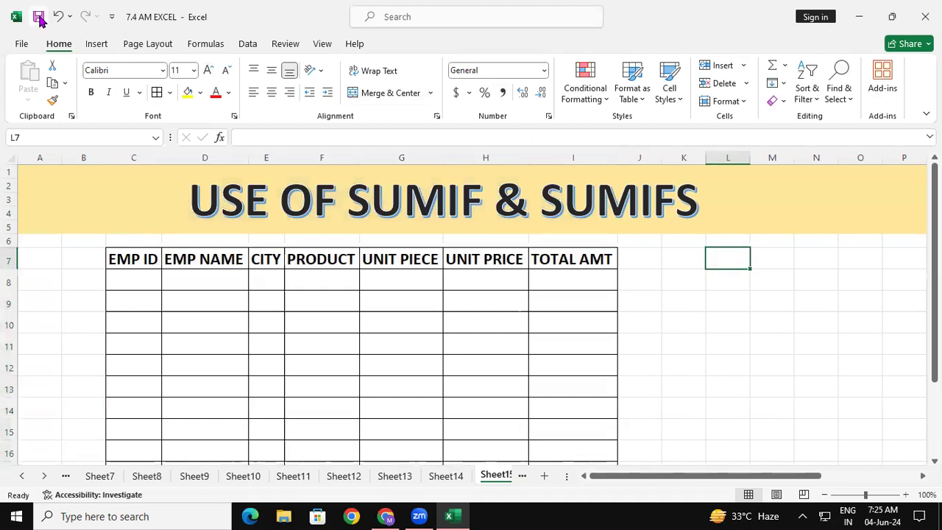
# Enter 101 and 102 under EMP ID and fill the series down to 110 in C17.
pyautogui.click(173, 322)
pyautogui.click(121, 278)
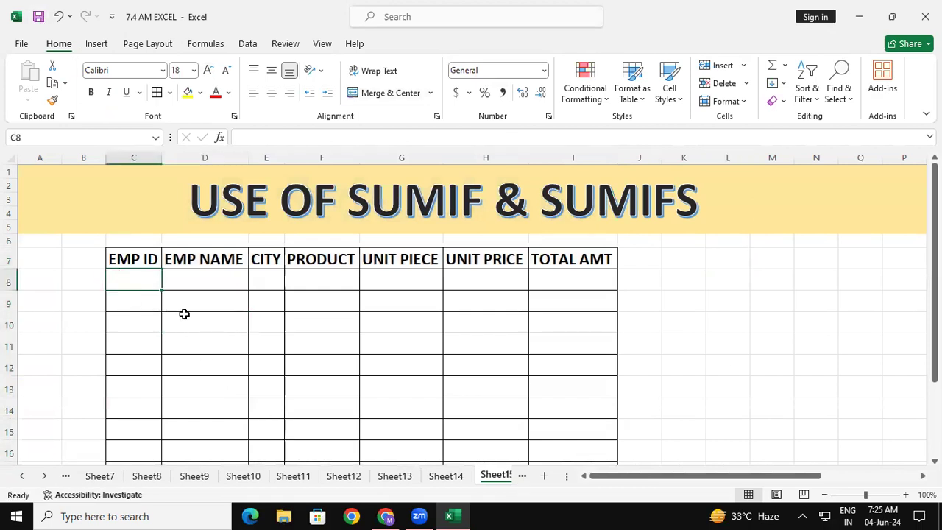
pyautogui.write('101')
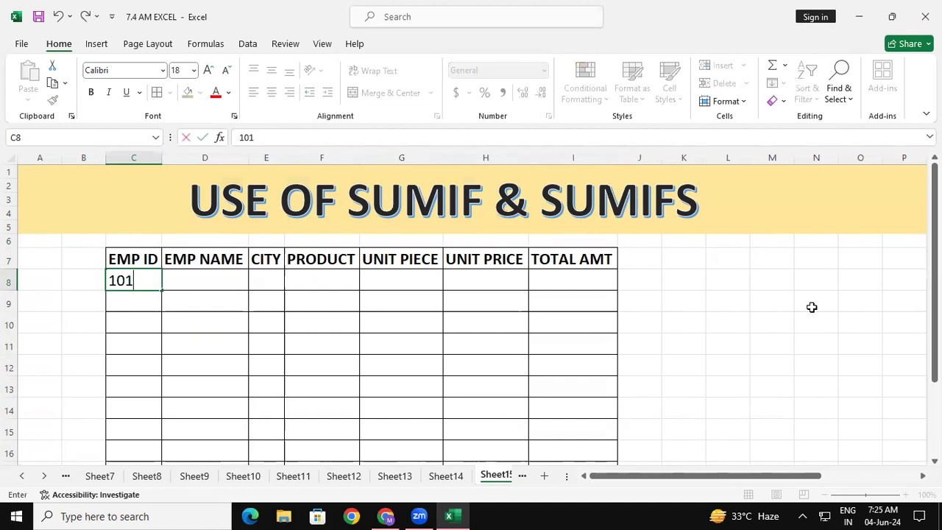
pyautogui.press('Return')
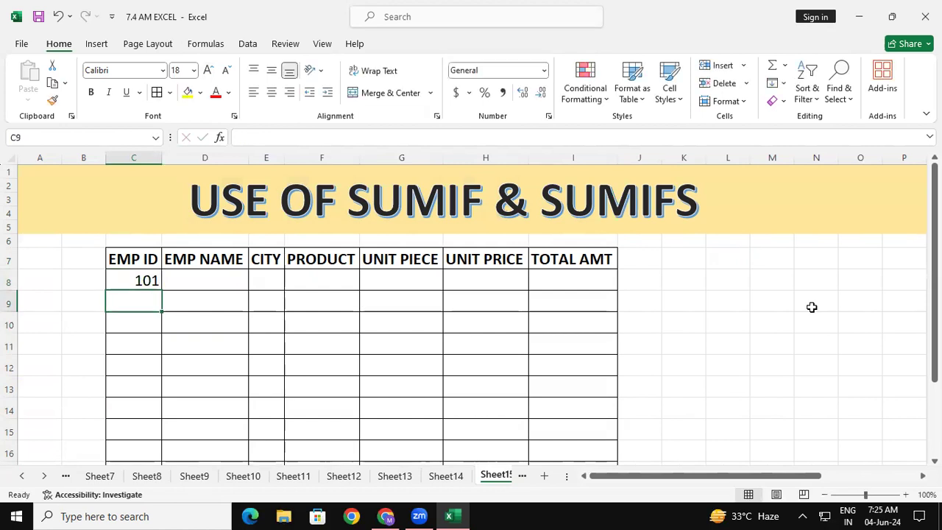
pyautogui.write('102')
pyautogui.press('Return')
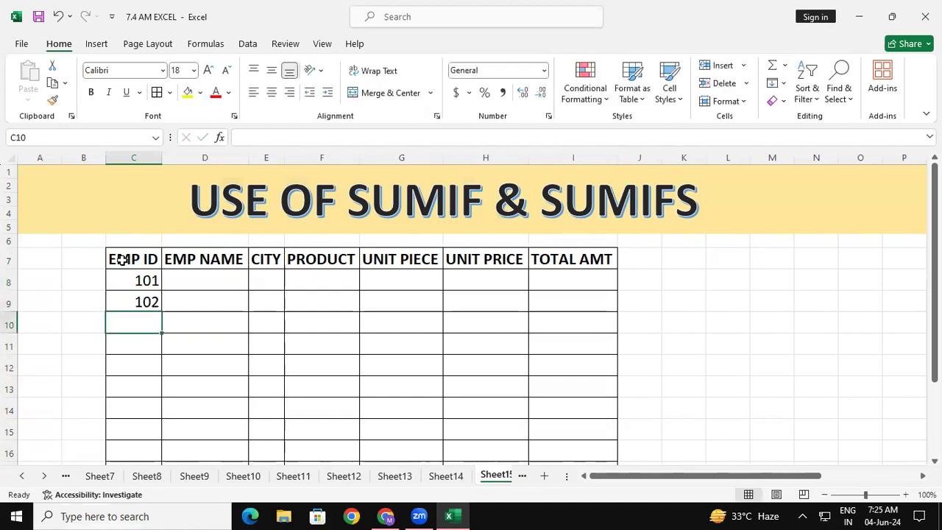
pyautogui.moveTo(132, 275); pyautogui.dragTo(152, 433)
pyautogui.click(462, 352)
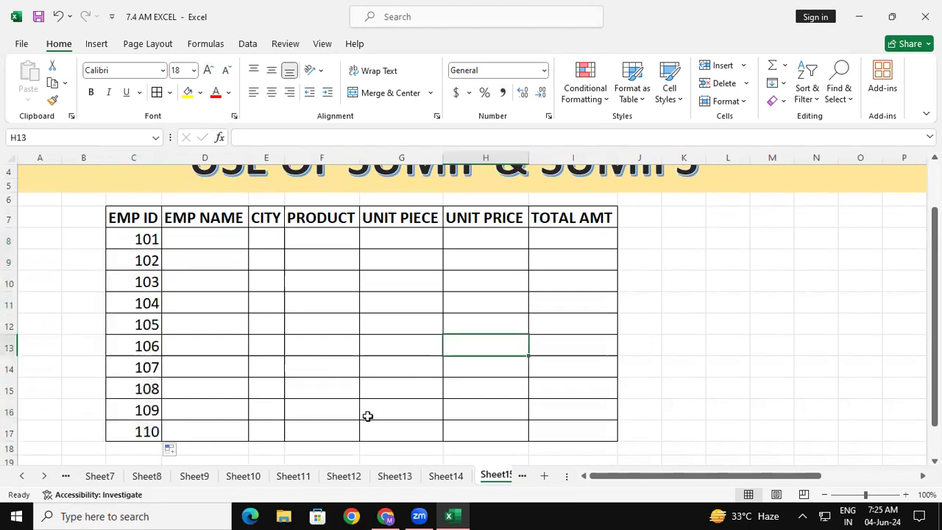
# Copy the student names in D10:D13 of Sheet13 into the EMP NAME column of Sheet15 starting at D8.
pyautogui.click(462, 480)
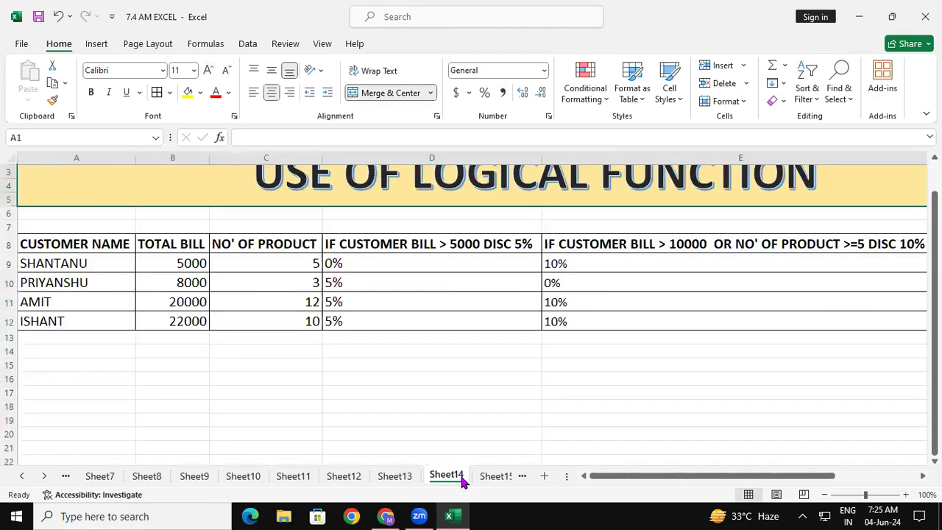
pyautogui.click(385, 478)
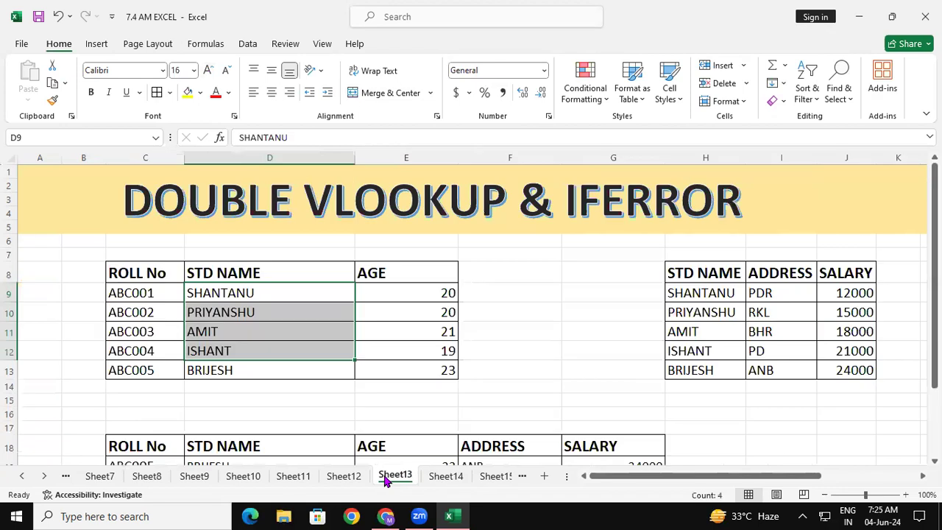
pyautogui.click(307, 345)
pyautogui.moveTo(270, 293); pyautogui.dragTo(269, 351)
pyautogui.moveTo(272, 294); pyautogui.dragTo(273, 346)
pyautogui.click(311, 389)
pyautogui.moveTo(283, 311); pyautogui.dragTo(290, 371)
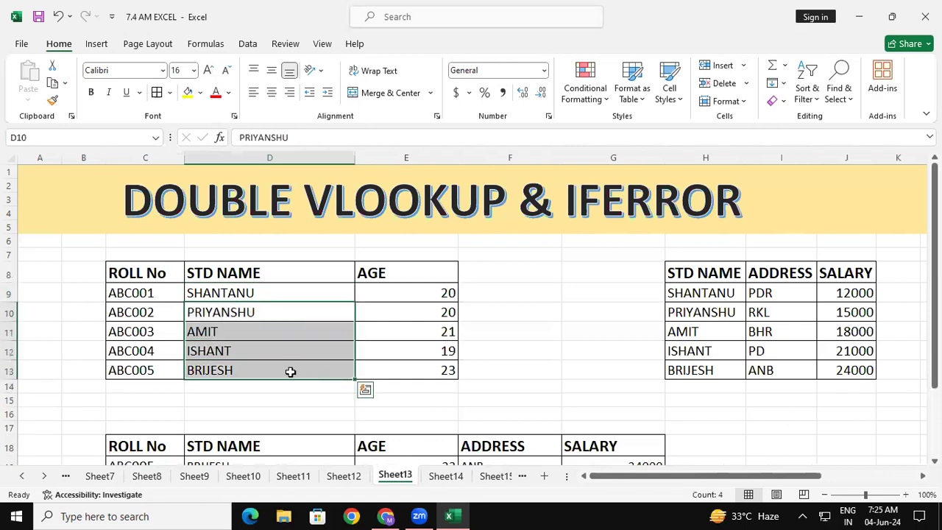
pyautogui.hotkey('ctrl', 'c')
pyautogui.click(486, 476)
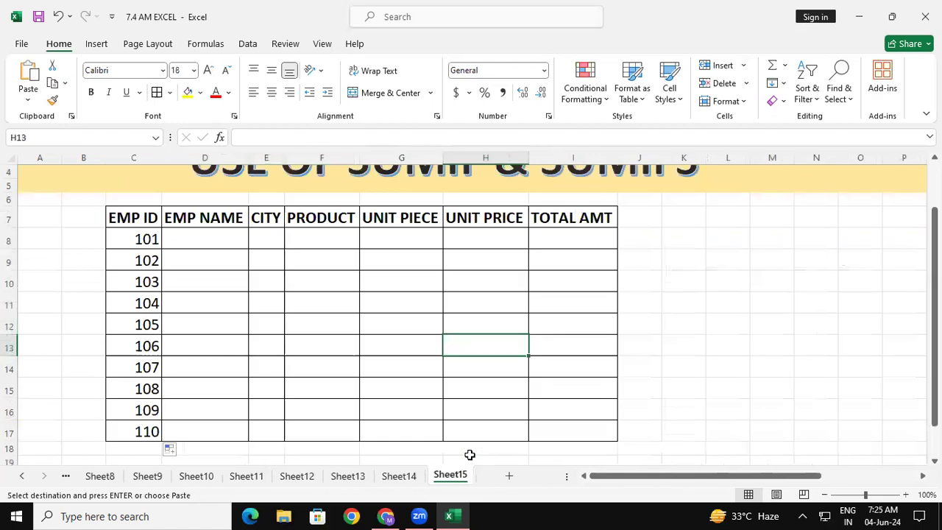
pyautogui.click(191, 247)
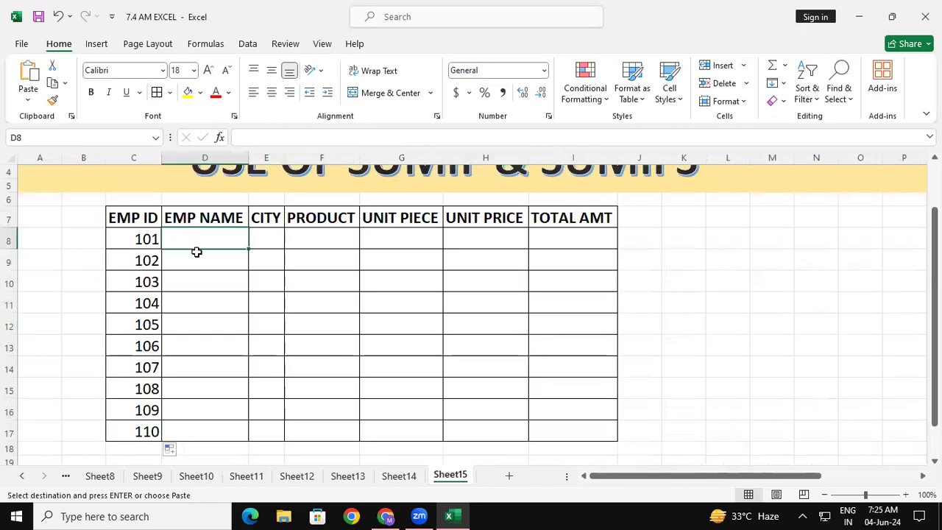
pyautogui.hotkey('ctrl', 'v')
pyautogui.press('ctrl')
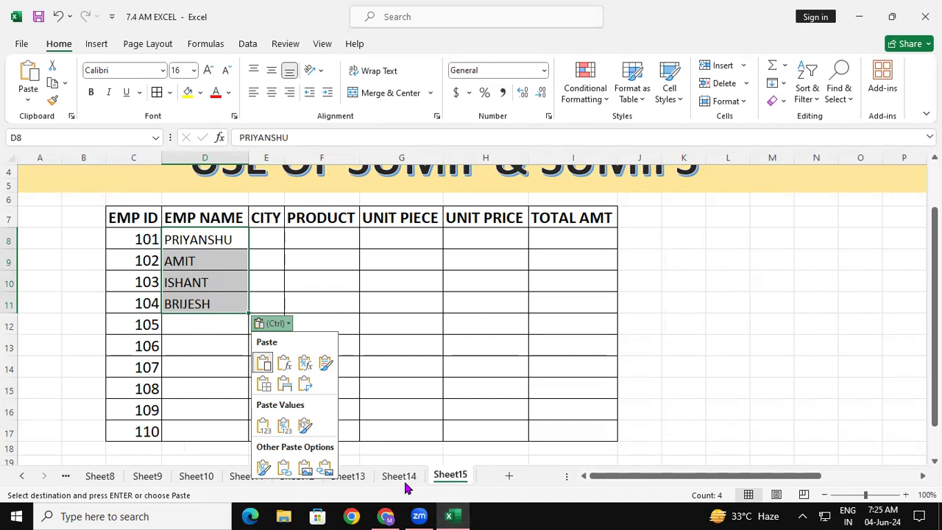
# Copy all five student names in D9:D13 of Sheet13 and paste them under EMP NAME from D8 on Sheet15.
pyautogui.click(348, 475)
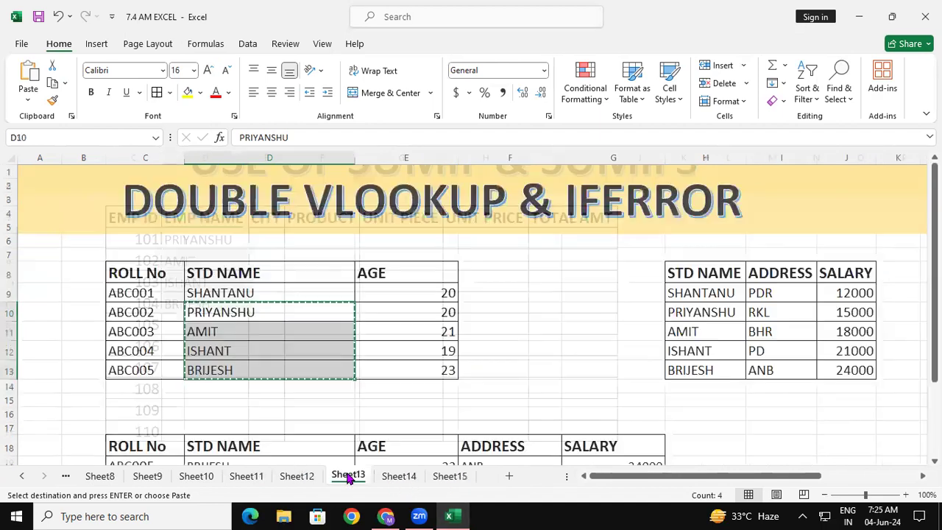
pyautogui.click(309, 427)
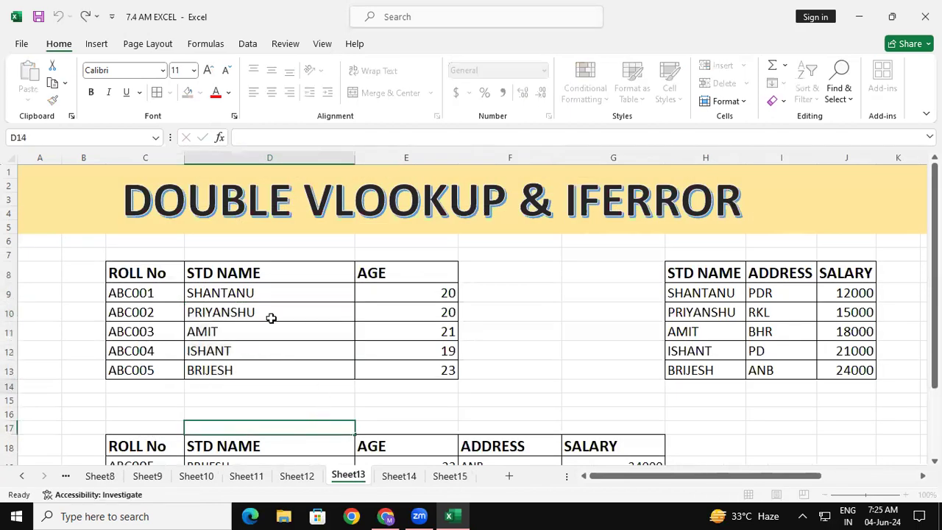
pyautogui.click(309, 378)
pyautogui.moveTo(270, 290); pyautogui.dragTo(270, 370)
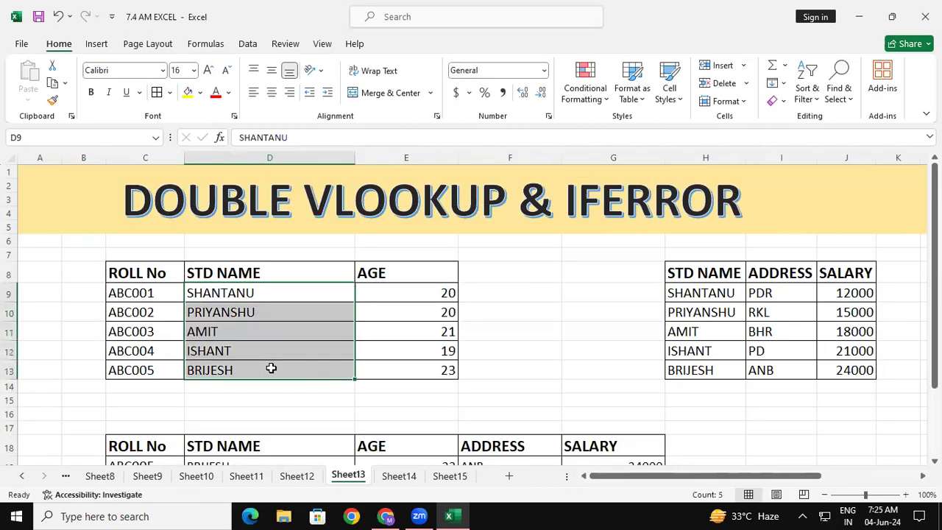
pyautogui.hotkey('ctrl', 'c')
pyautogui.click(365, 389)
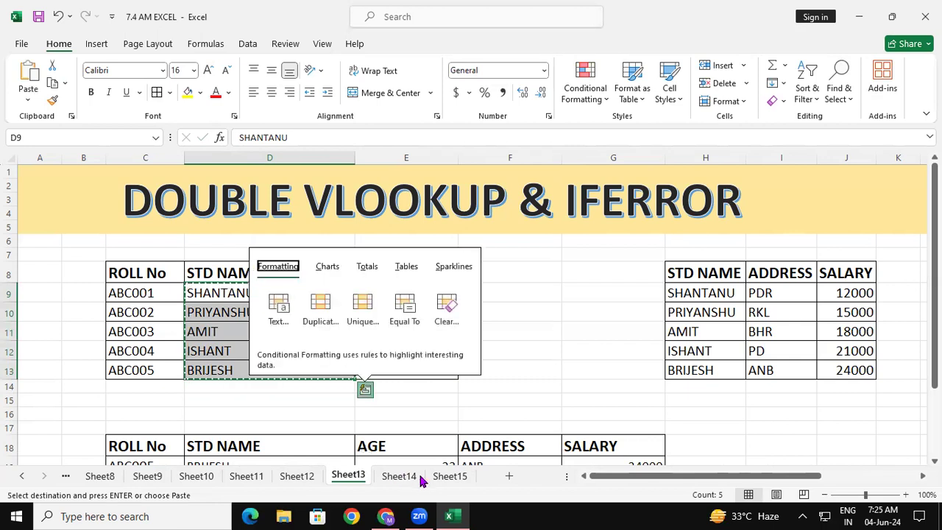
pyautogui.click(450, 475)
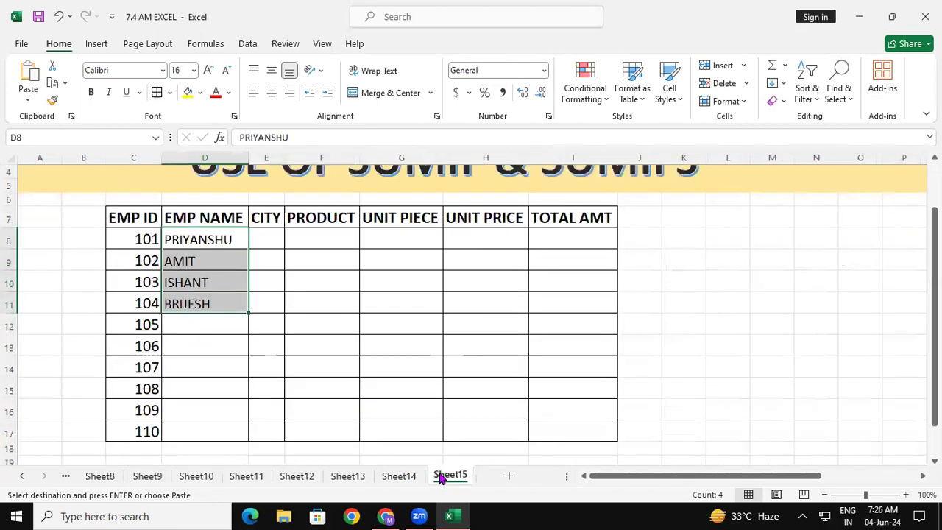
pyautogui.click(211, 237)
pyautogui.hotkey('ctrl', 'v')
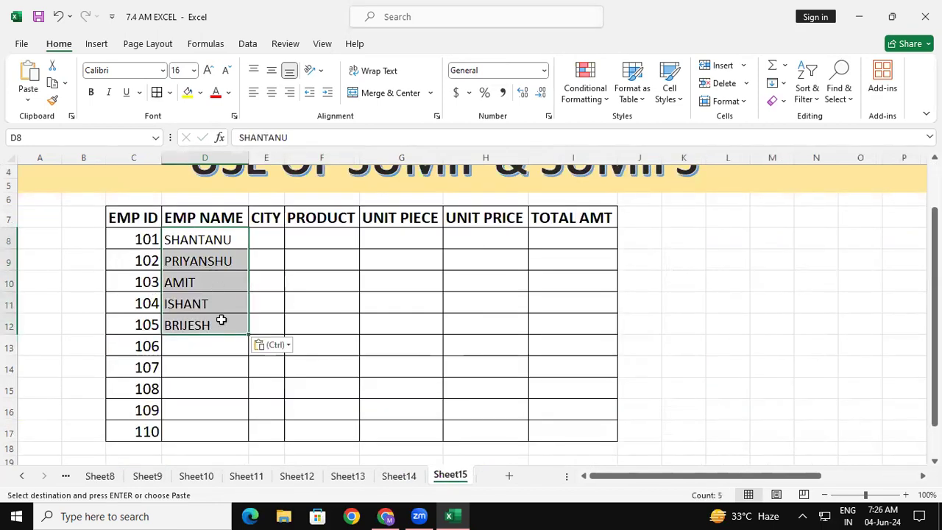
# Fill the EMP NAME cells D13:D17 by repeating the names from D9, D11, D10, D8 and D12 in that order.
pyautogui.click(202, 346)
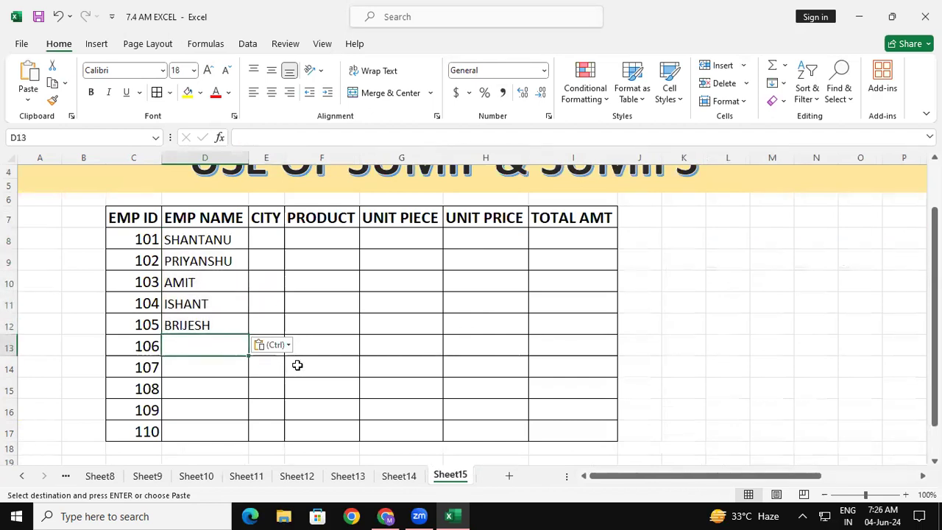
pyautogui.write('PRIYANSHU')
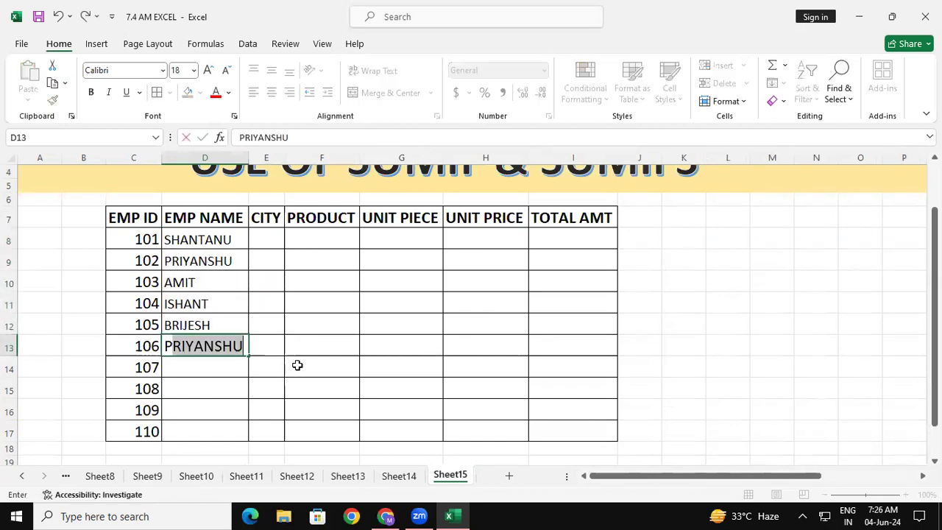
pyautogui.press('Return')
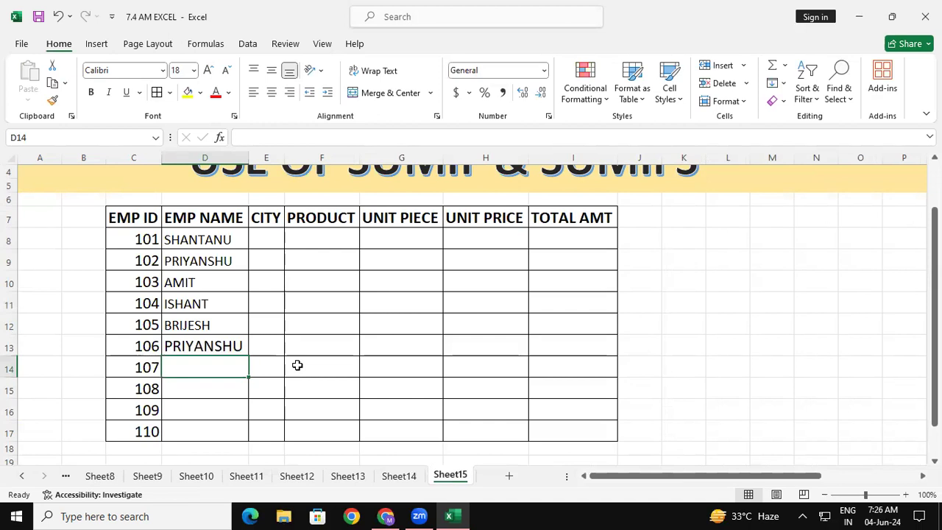
pyautogui.write('ISHANT')
pyautogui.press('Return')
pyautogui.write('AM')
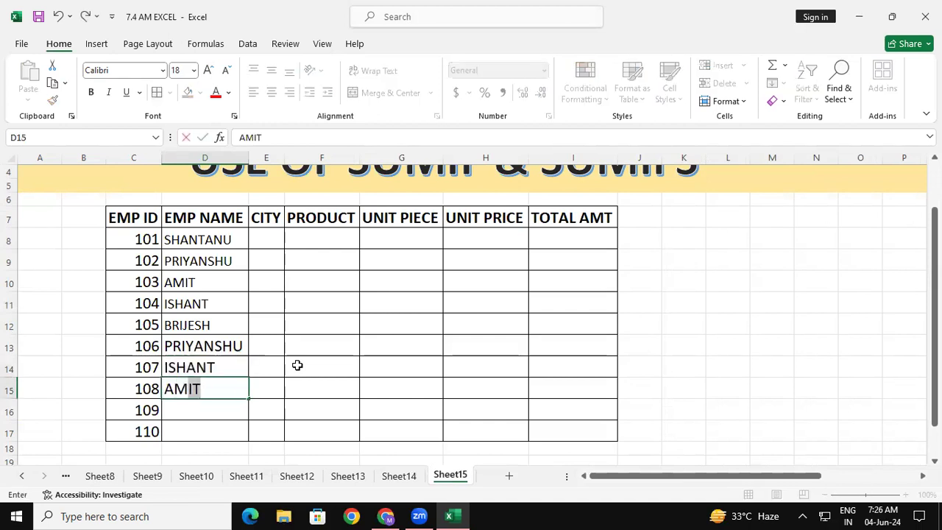
pyautogui.press('Return')
pyautogui.write('SH')
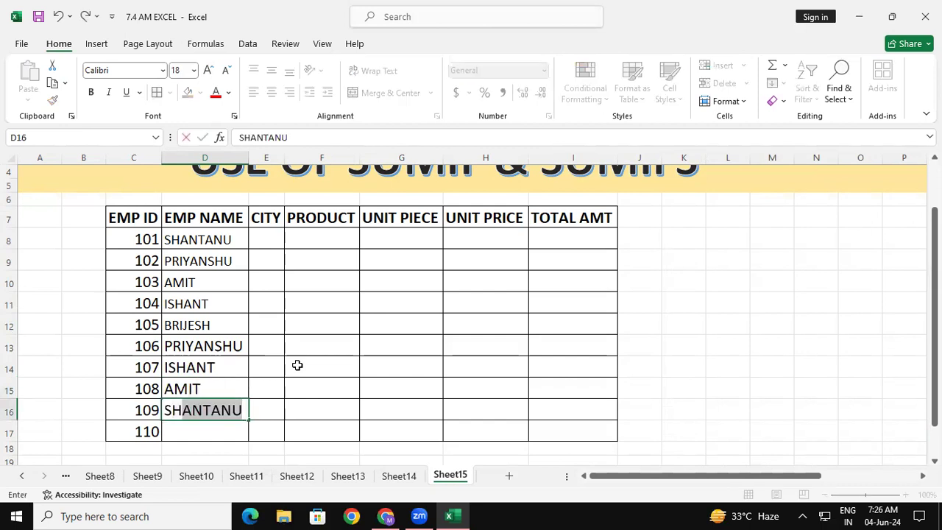
pyautogui.press('Return')
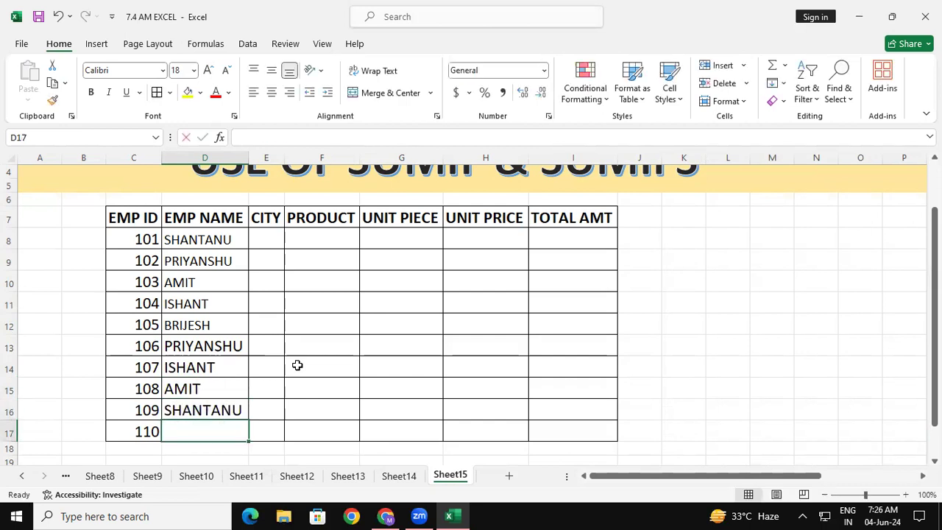
pyautogui.write('BRIJESH')
pyautogui.press('Return')
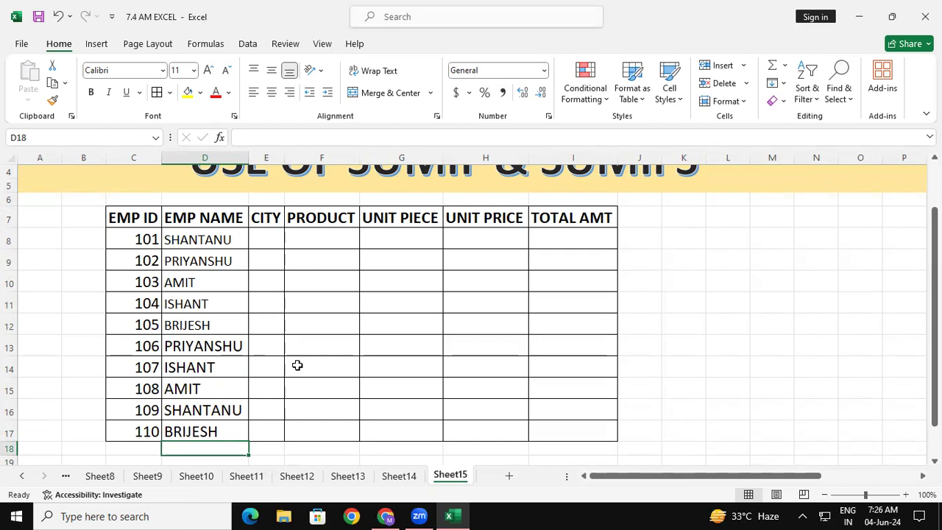
# Enter the cities PDR, RKL, GKP, RKL and PDR in E8:E12 of the CITY column.
pyautogui.click(270, 243)
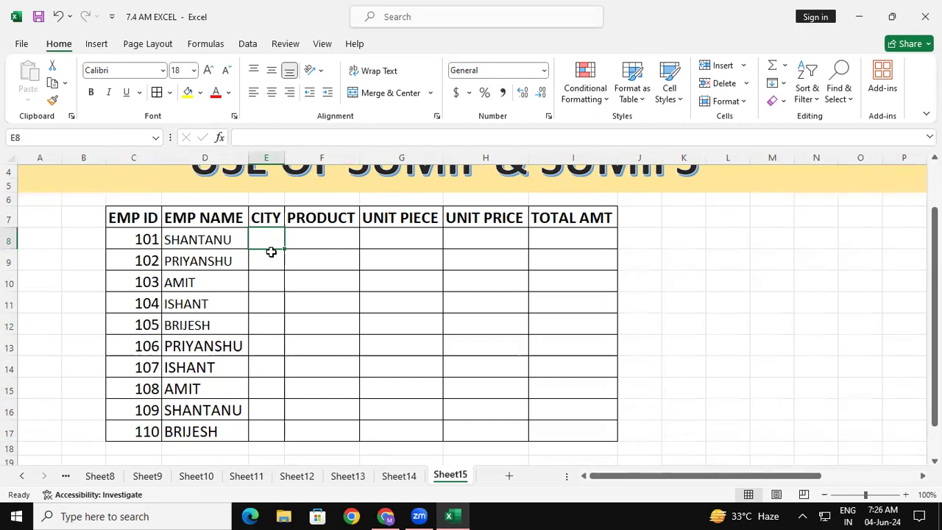
pyautogui.write('PDR')
pyautogui.press('Return')
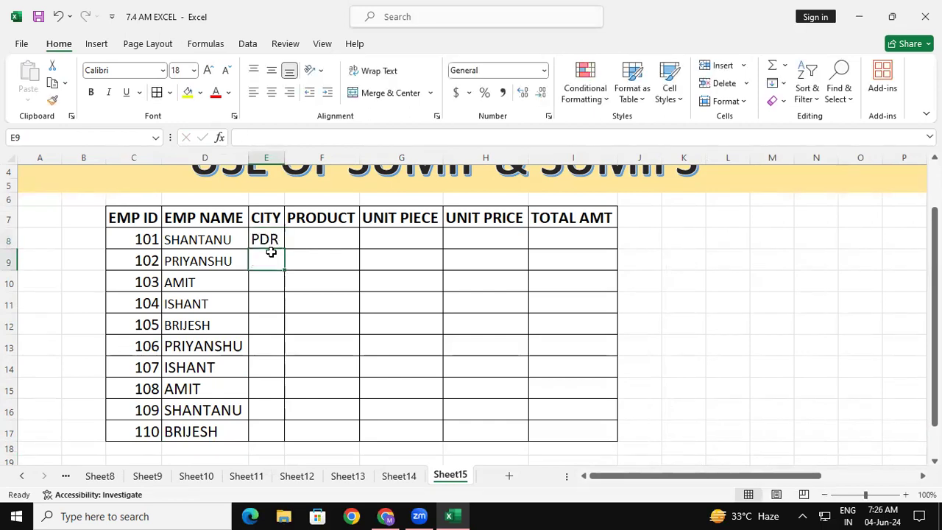
pyautogui.write('RKL')
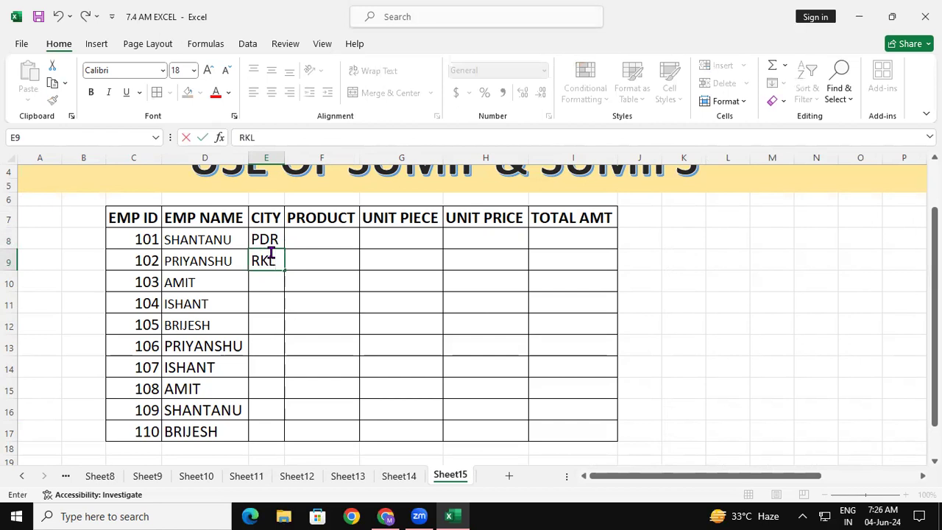
pyautogui.press('Return')
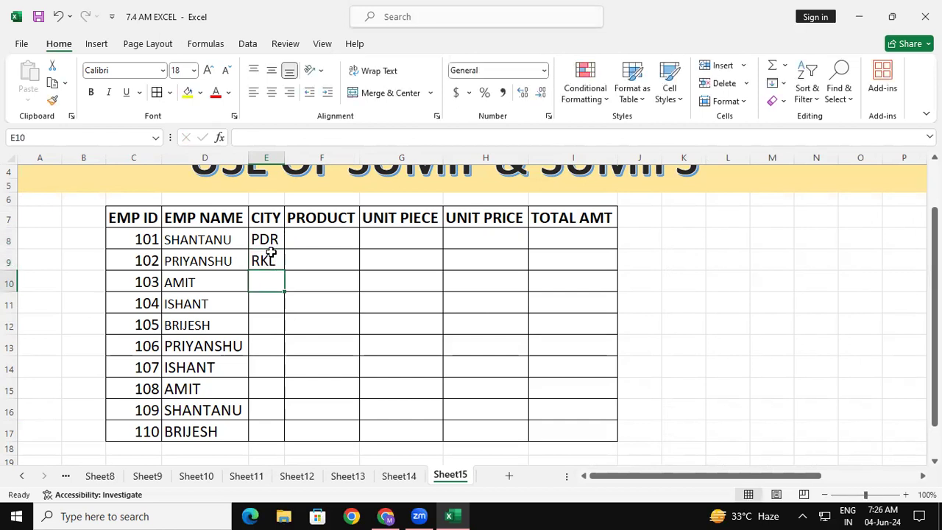
pyautogui.write('GKP')
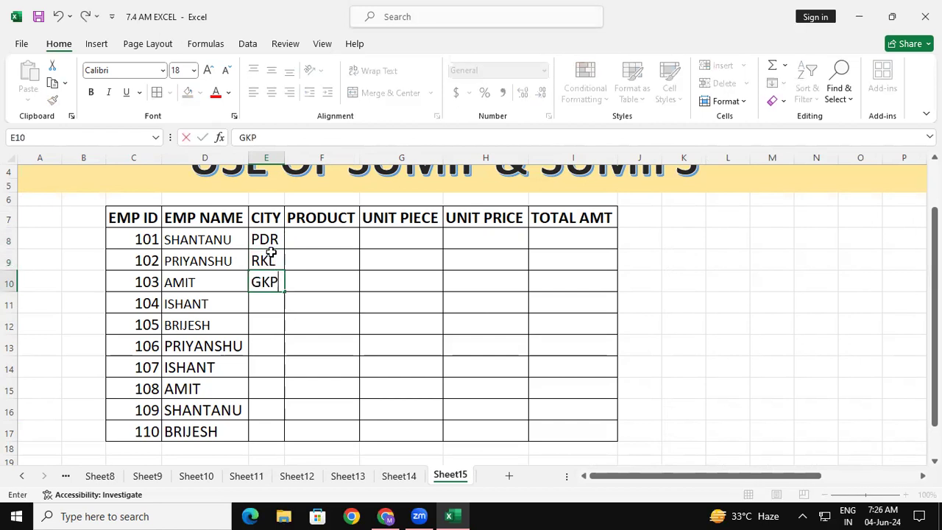
pyautogui.press('Return')
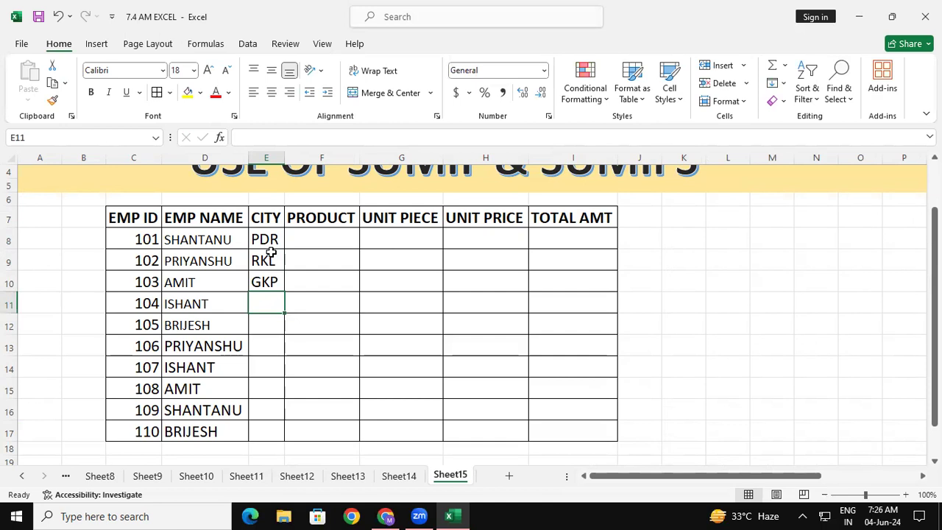
pyautogui.write('RKL')
pyautogui.press('Return')
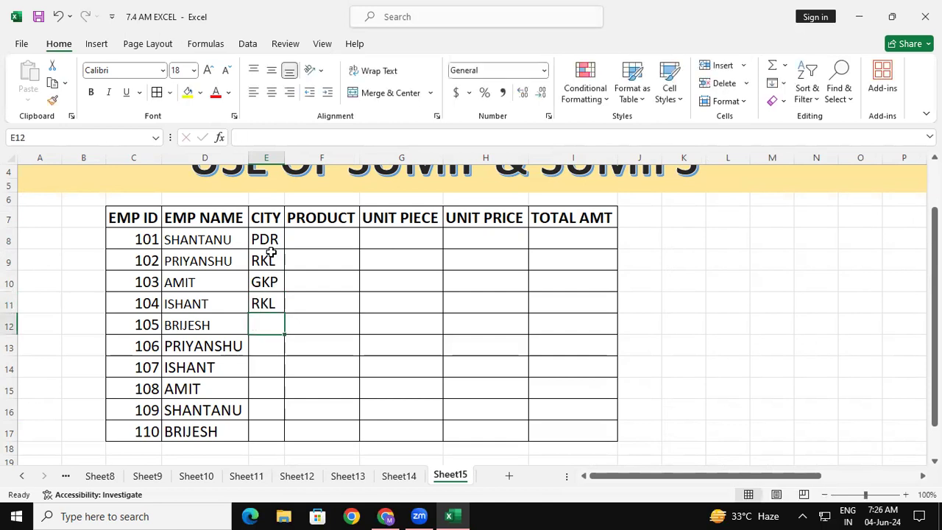
pyautogui.write('PDR')
pyautogui.press('Return')
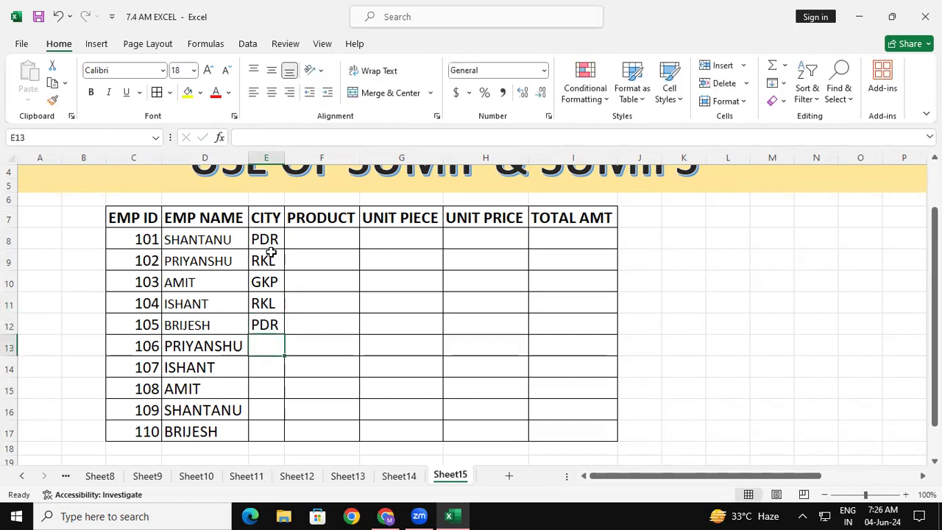
# Complete the CITY column in E13:E17 with GKP, GKP, PDR, PDR and RKL.
pyautogui.write('GKP')
pyautogui.press('Return')
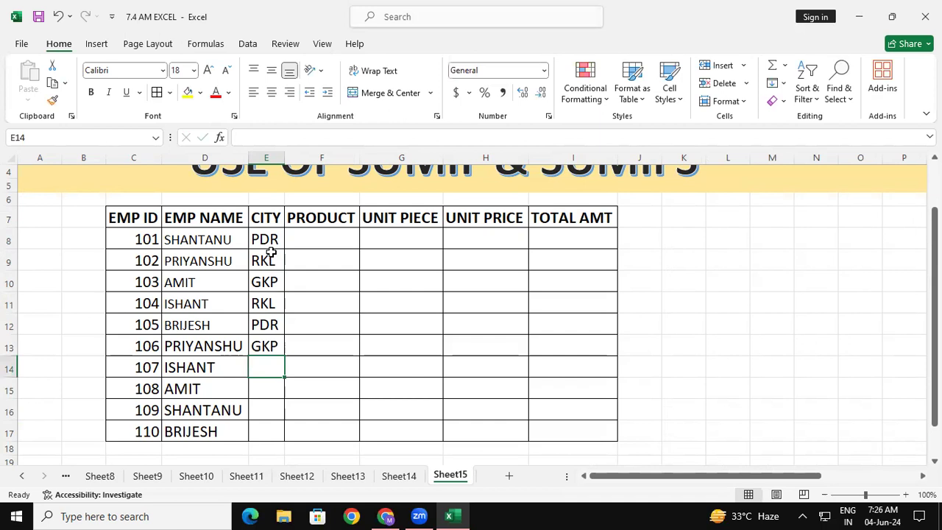
pyautogui.write('GKP')
pyautogui.press('Return')
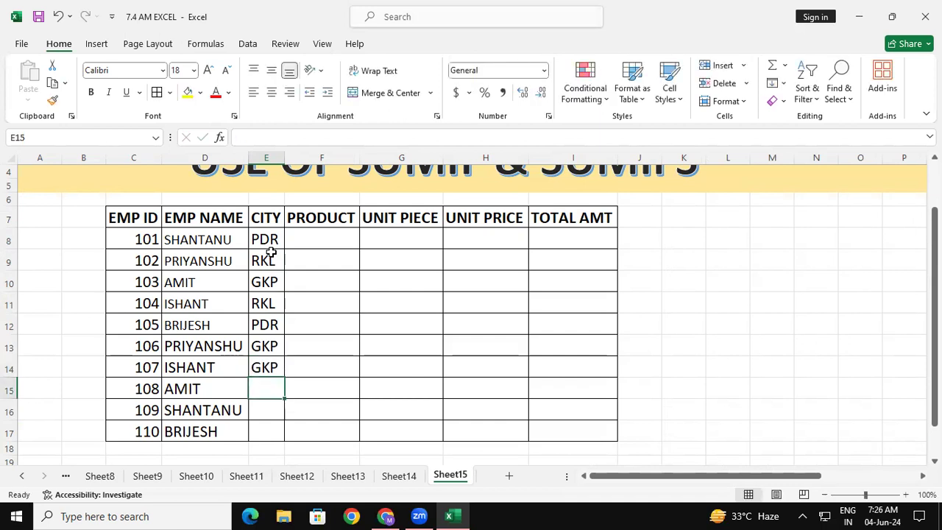
pyautogui.write('PDR')
pyautogui.press('Return')
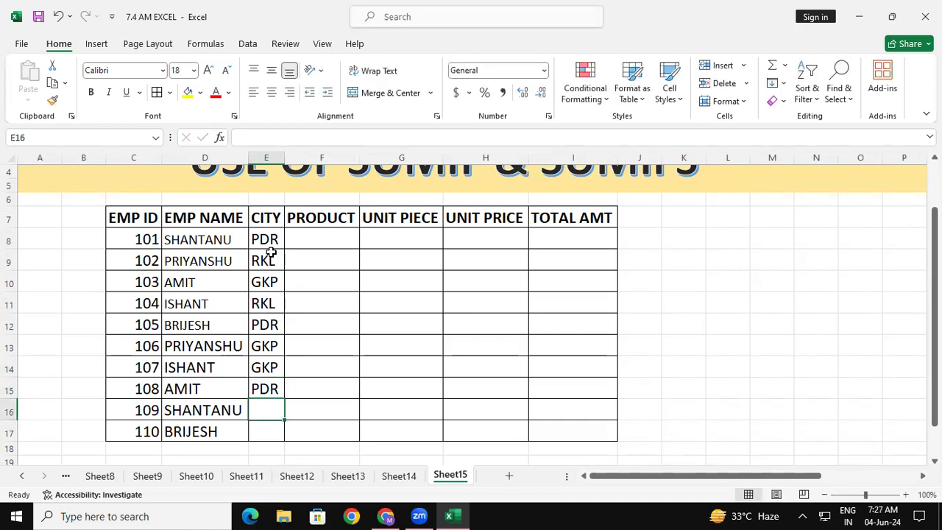
pyautogui.write('PDR')
pyautogui.press('Return')
pyautogui.write('RKL')
pyautogui.press('Return')
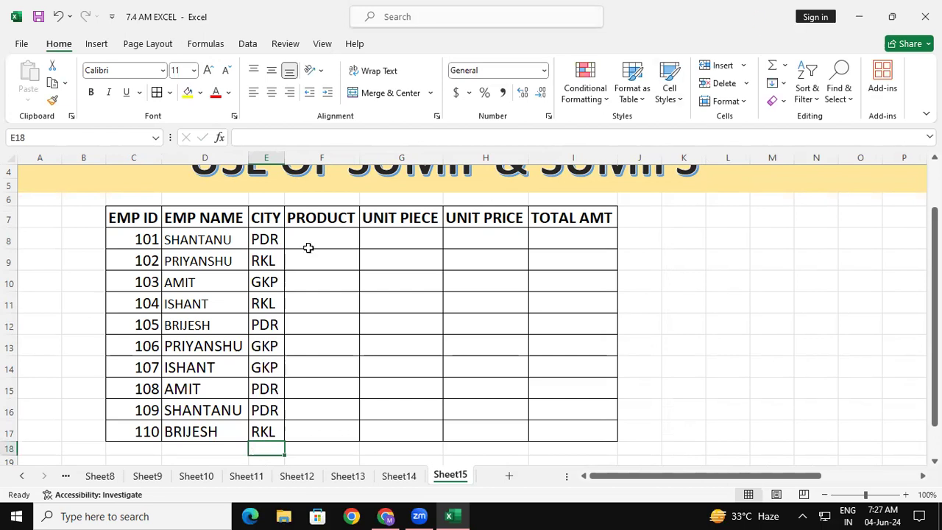
# Enter CHOCOLATE as the first product in F8 of the PRODUCT column.
pyautogui.click(309, 248)
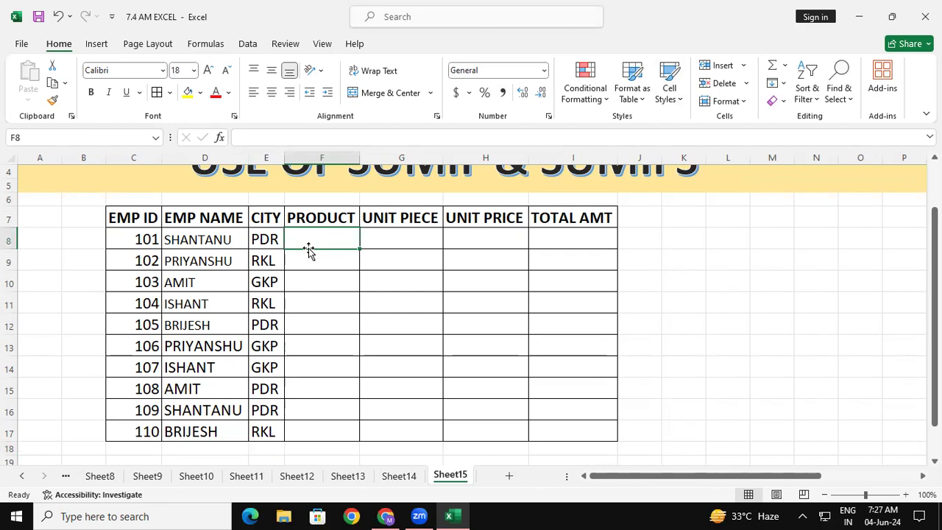
pyautogui.write('CHO')
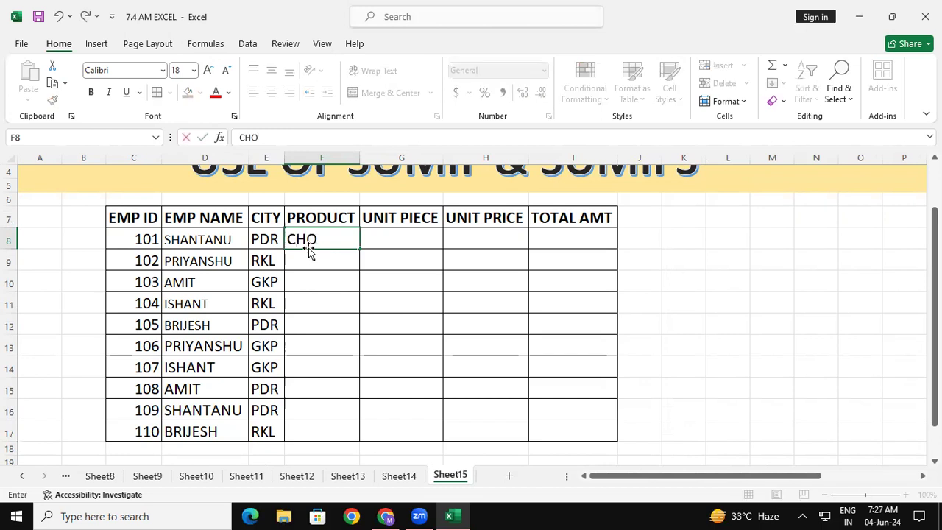
pyautogui.write('COLATE')
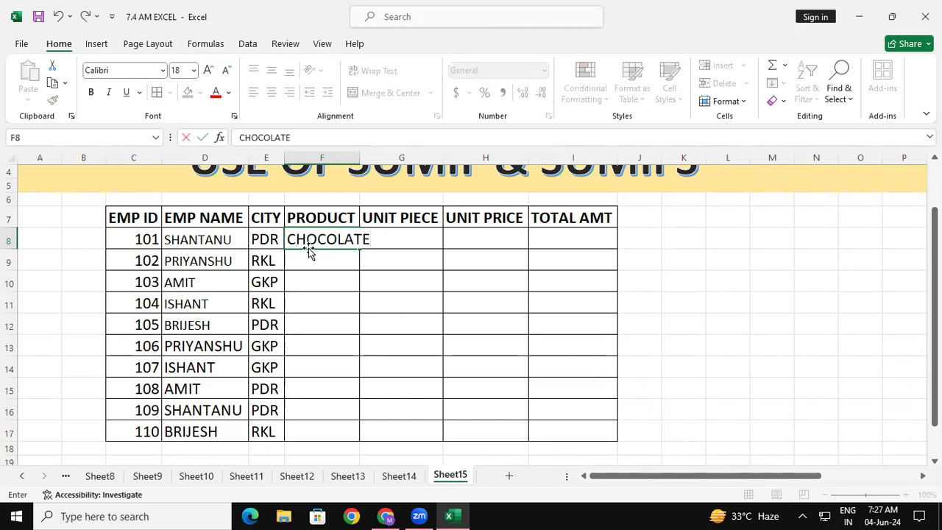
pyautogui.press('Return')
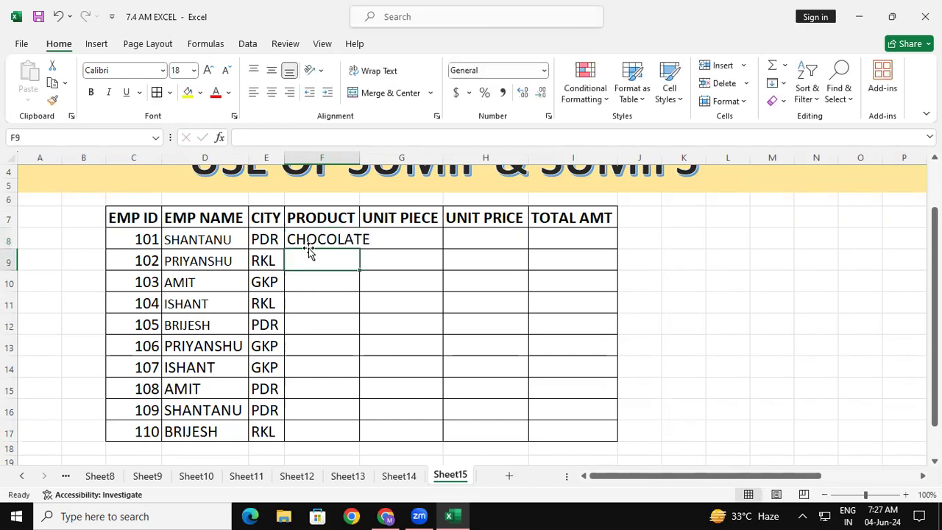
# Enter the products CANDY, TOFFEE, CANDY and CHOCOLATE in F9:F12 of the PRODUCT column.
pyautogui.write('CANDY')
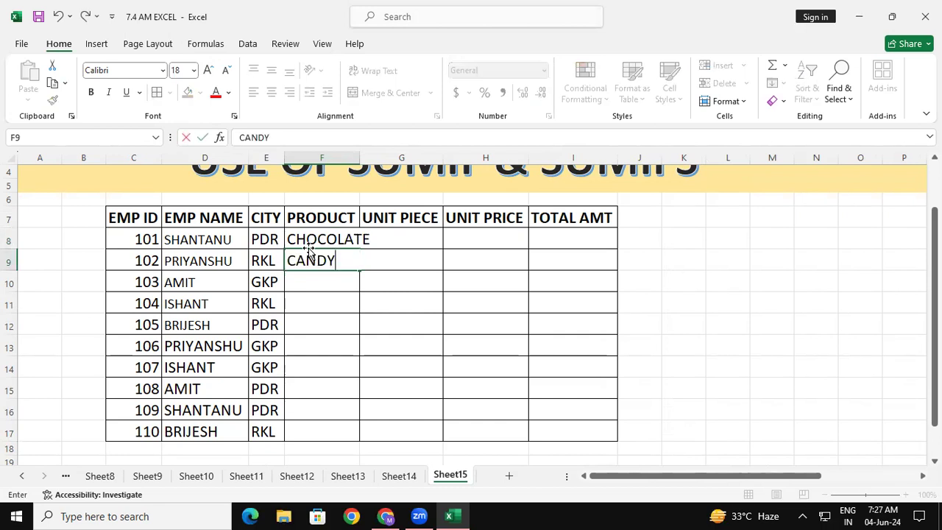
pyautogui.press('Return')
pyautogui.write('TOFFEE')
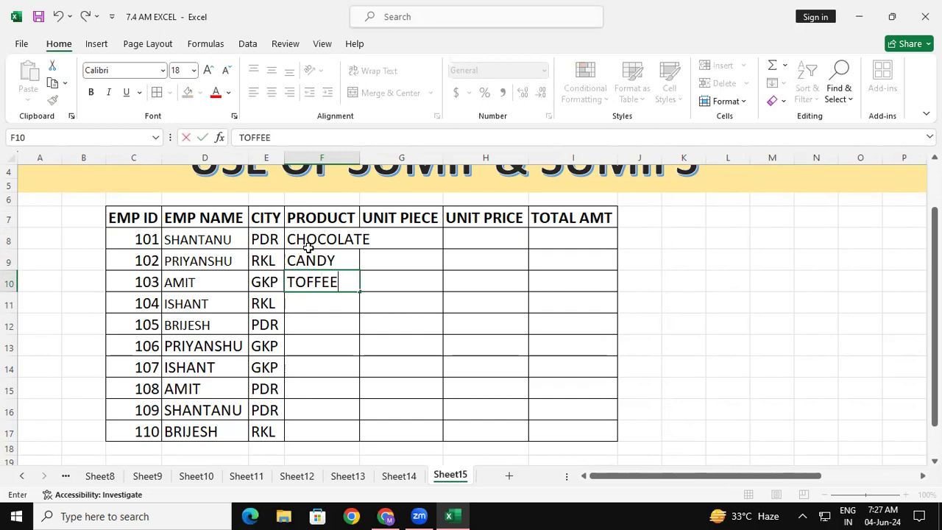
pyautogui.press('Return')
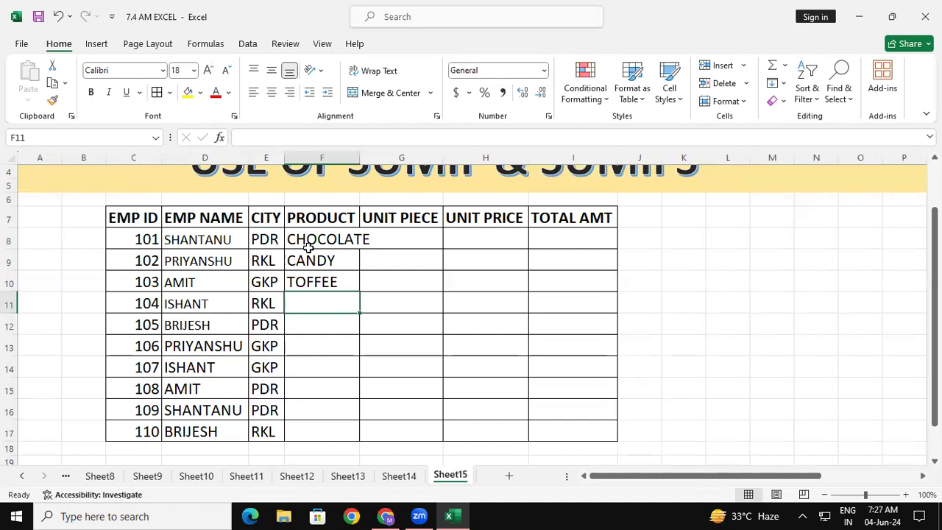
pyautogui.write('CANDY')
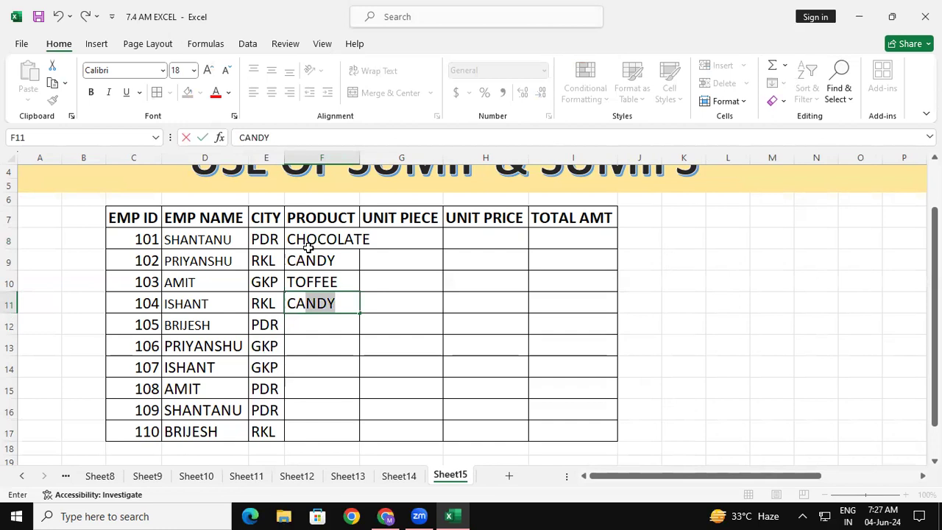
pyautogui.press('Return')
pyautogui.write('CHOCOLATE')
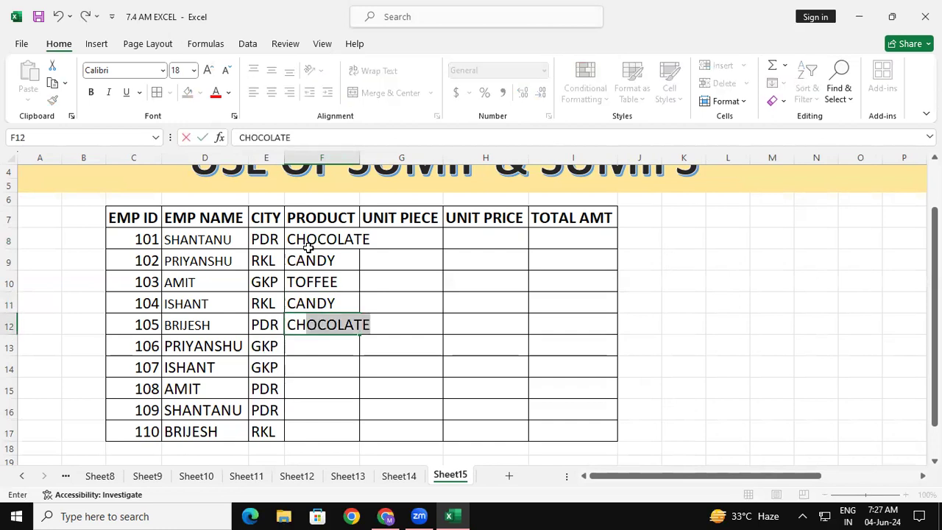
pyautogui.press('Return')
# Complete the PRODUCT column in F13:F17 with TOFFEE, TOFFEE, CHOCOLATE, CANDY and CANDY, and autofit the width of column F.
pyautogui.write('T')
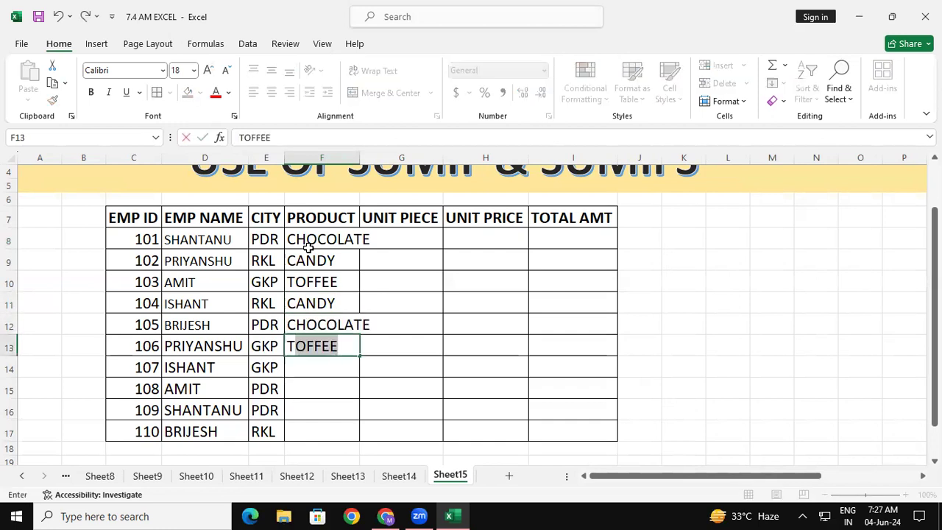
pyautogui.press('Return')
pyautogui.write('T')
pyautogui.press('Return')
pyautogui.write('CHO')
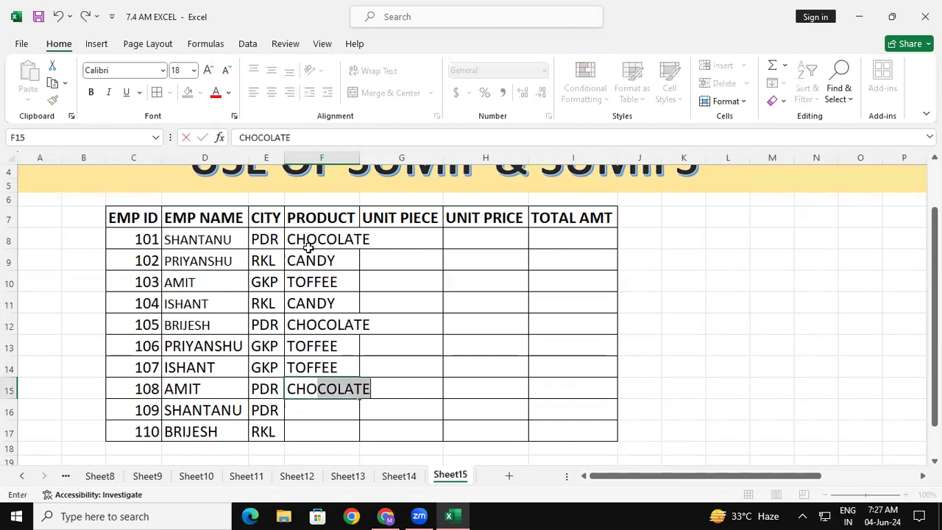
pyautogui.press('Return')
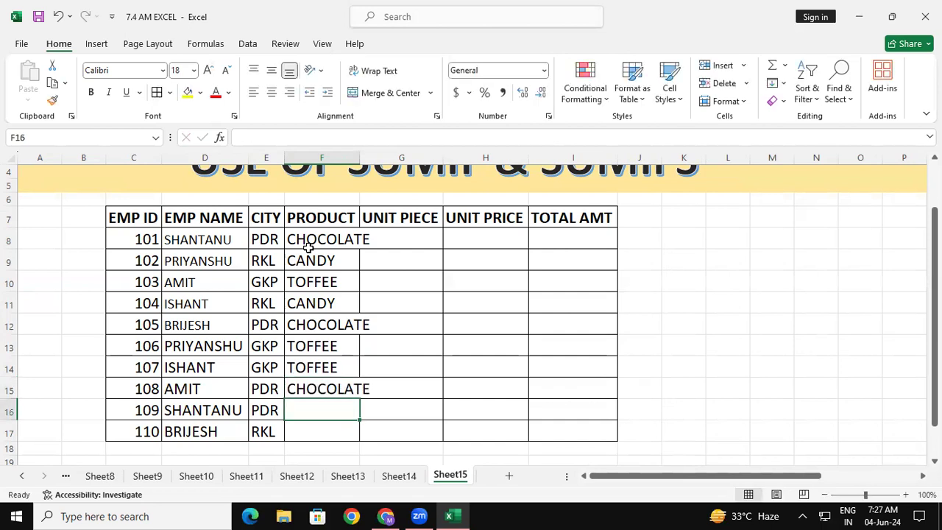
pyautogui.write('CA')
pyautogui.press('Return')
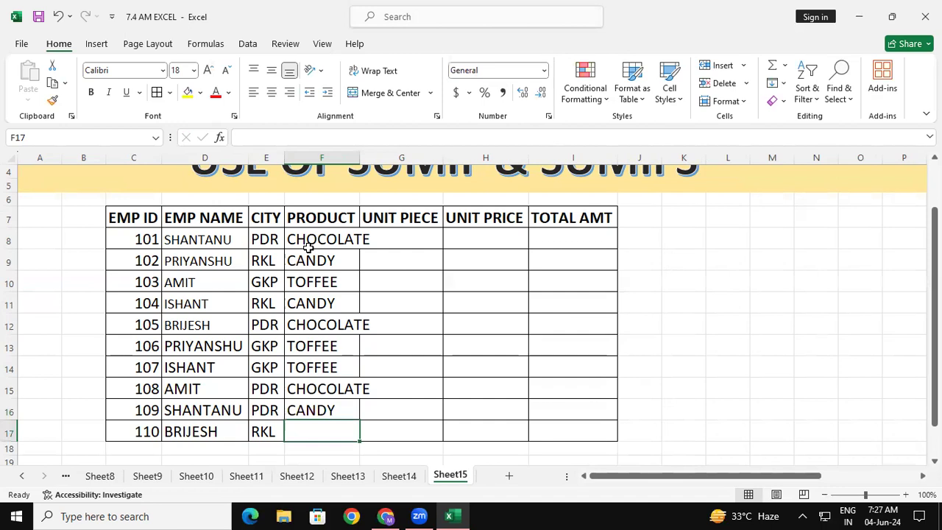
pyautogui.write('CA')
pyautogui.press('Return')
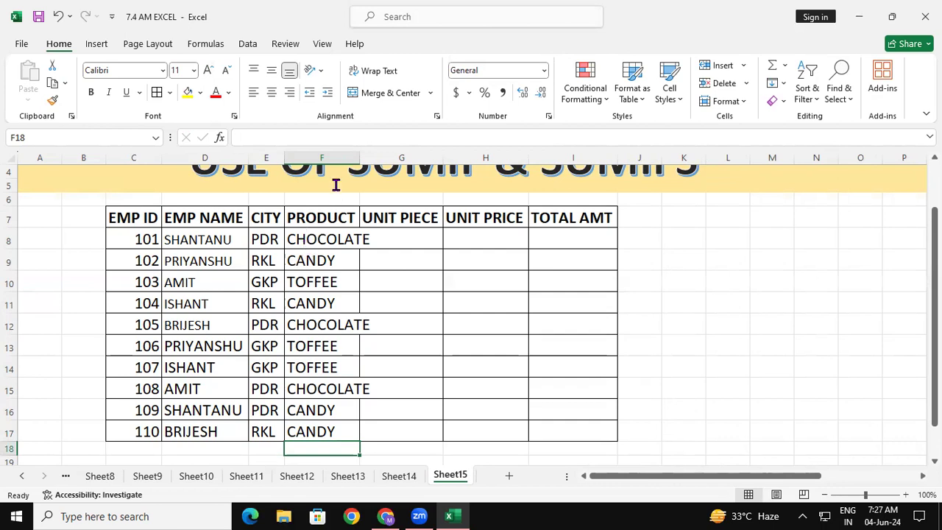
pyautogui.click(335, 157)
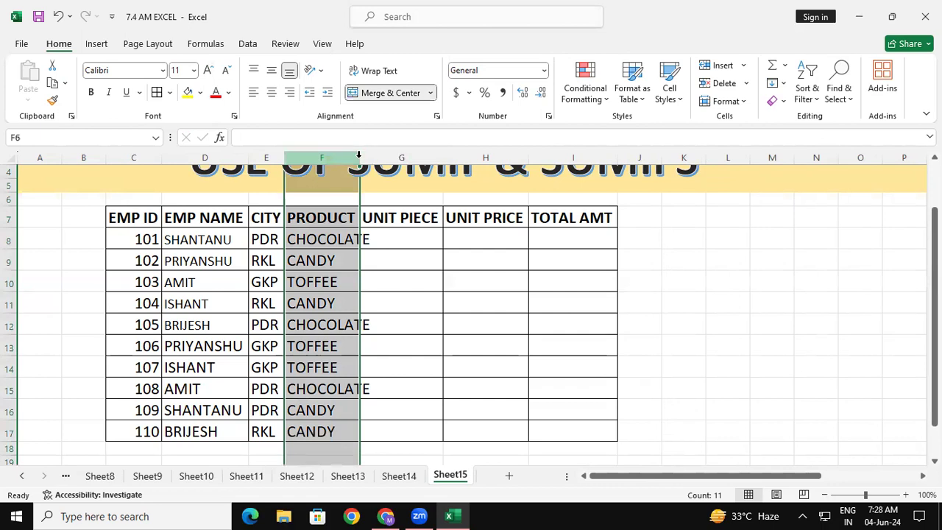
pyautogui.doubleClick(360, 156)
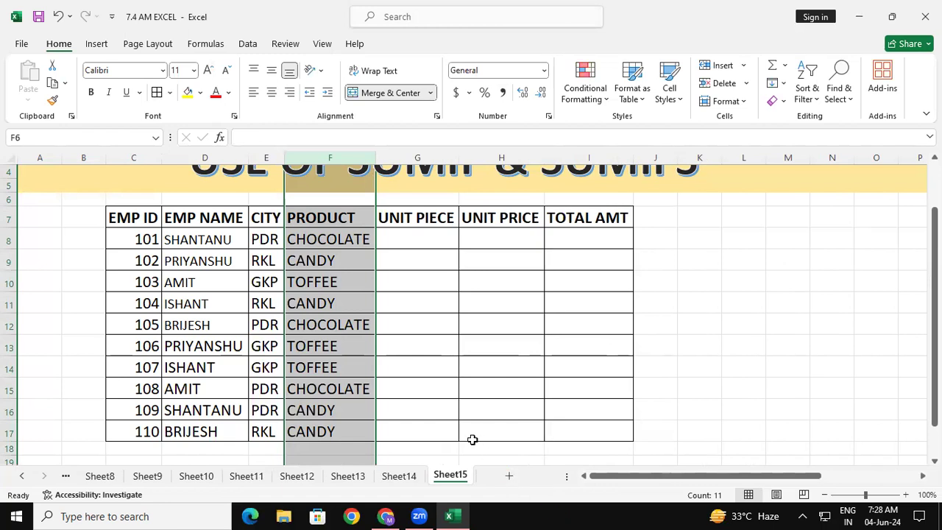
# Enter 15 in G8 and 20 in G9 of the UNIT PIECE column.
pyautogui.click(408, 242)
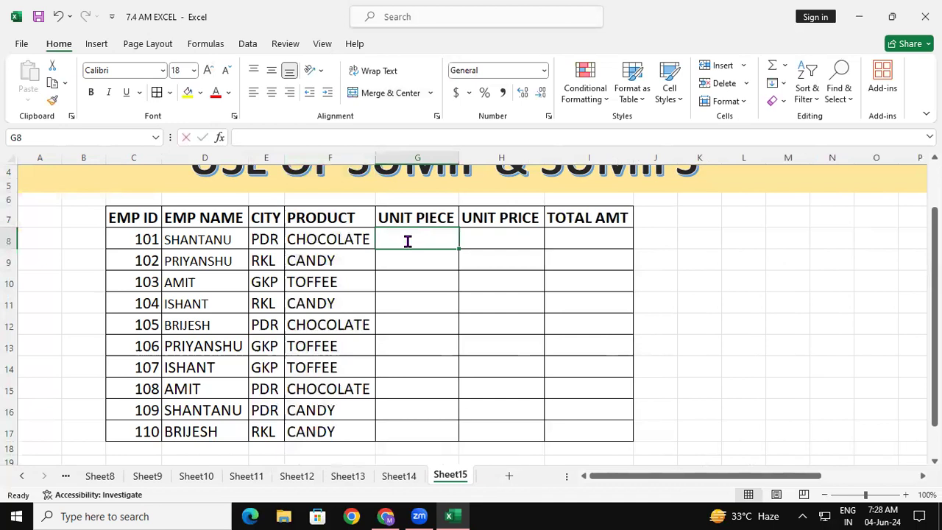
pyautogui.write('15')
pyautogui.press('Return')
pyautogui.write('20')
pyautogui.press('Return')
# Change G9 to 18 and extend the G8:G9 number series down the UNIT PIECE column to G17.
pyautogui.press('Up')
pyautogui.write('22')
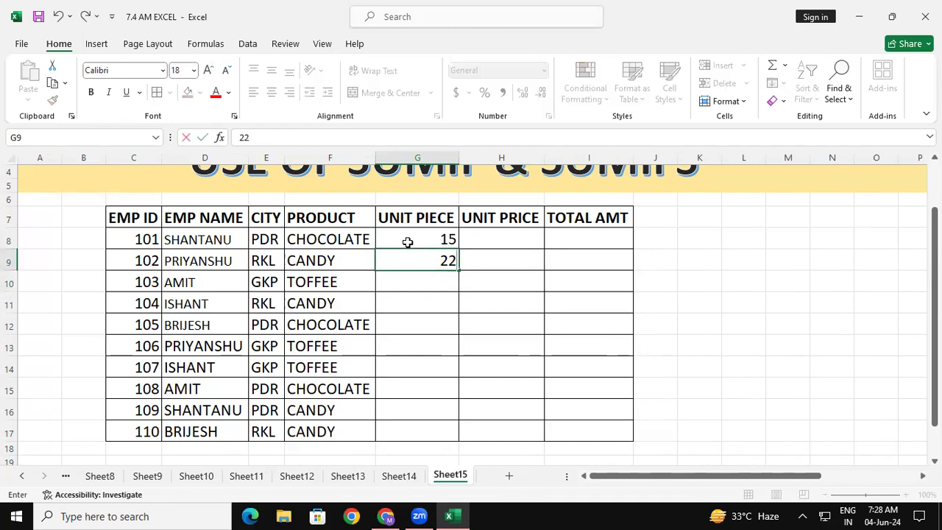
pyautogui.write('18')
pyautogui.press('BackSpace')
pyautogui.press('BackSpace')
pyautogui.press('BackSpace')
pyautogui.press('BackSpace')
pyautogui.write('18')
pyautogui.press('Return')
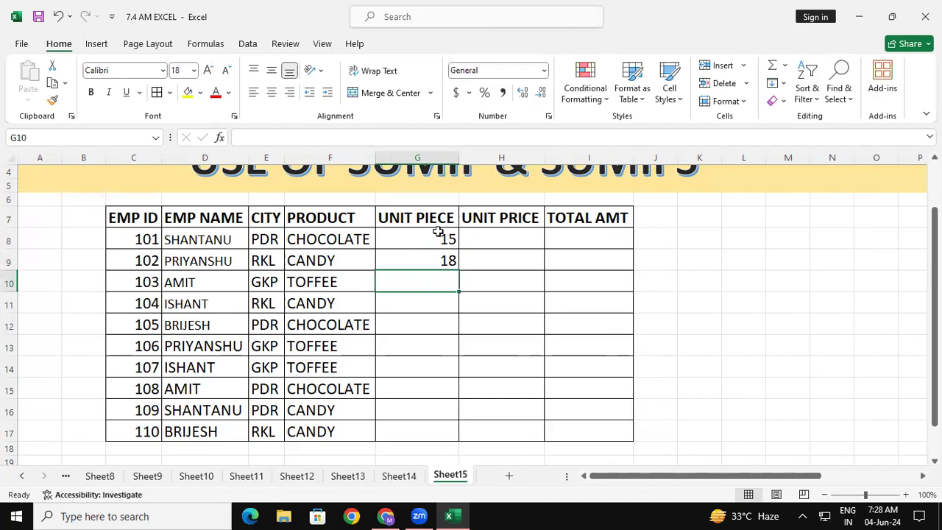
pyautogui.moveTo(419, 240); pyautogui.dragTo(445, 262)
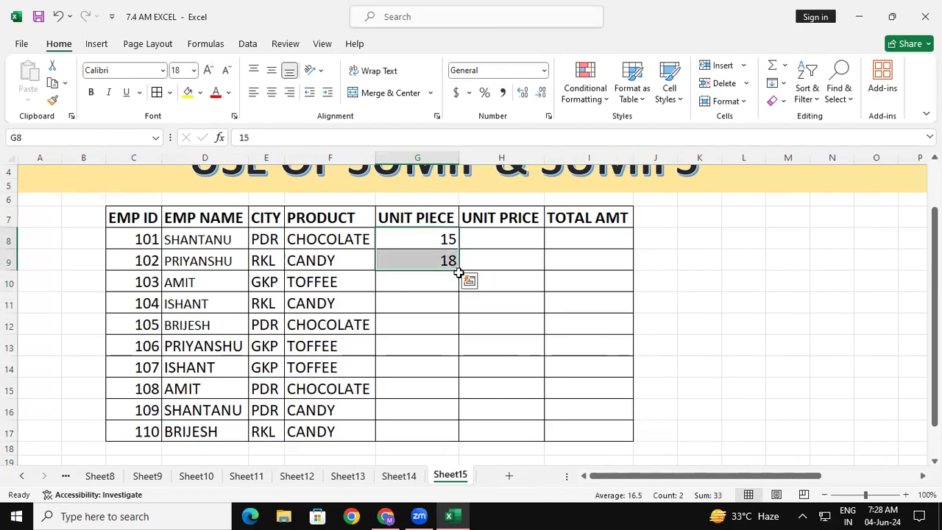
pyautogui.moveTo(458, 270); pyautogui.dragTo(446, 434)
# Enter 300 as the UNIT PRICE in H8 and copy it down the column through H18.
pyautogui.click(529, 242)
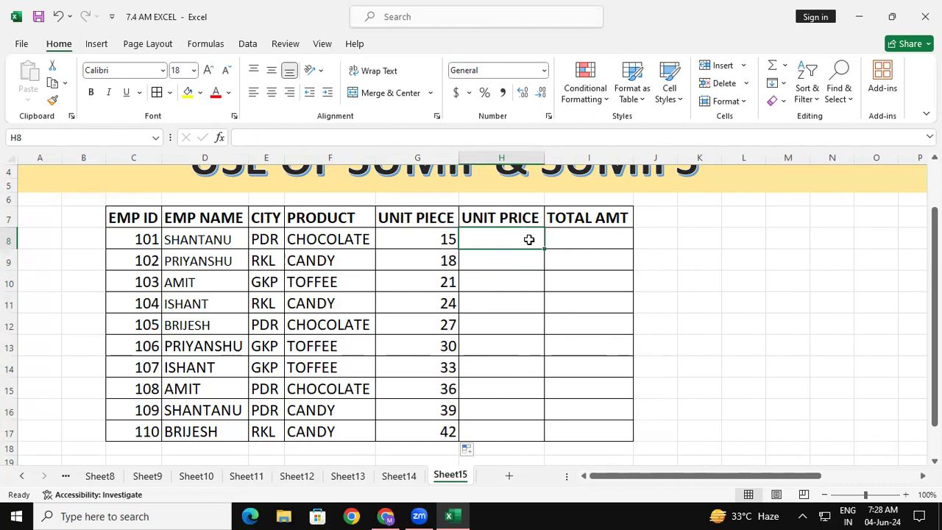
pyautogui.write('300')
pyautogui.press('Return')
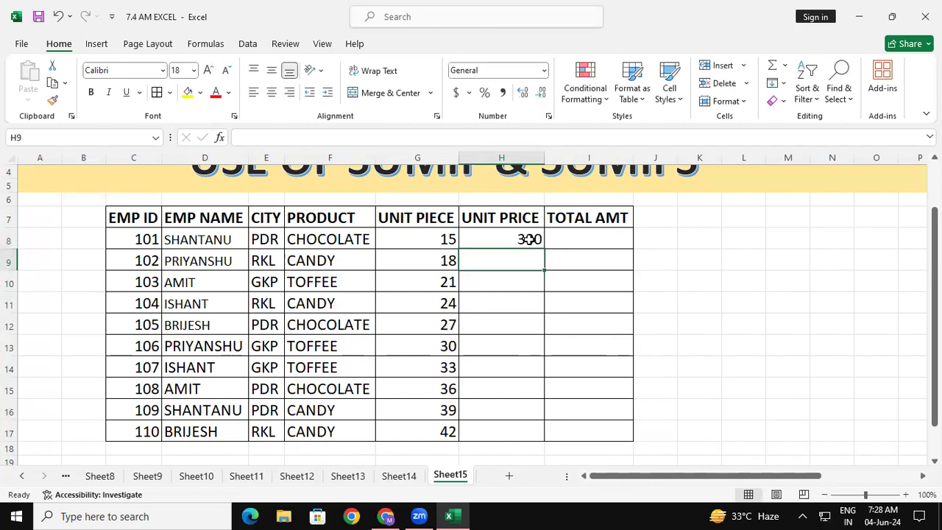
pyautogui.click(530, 239)
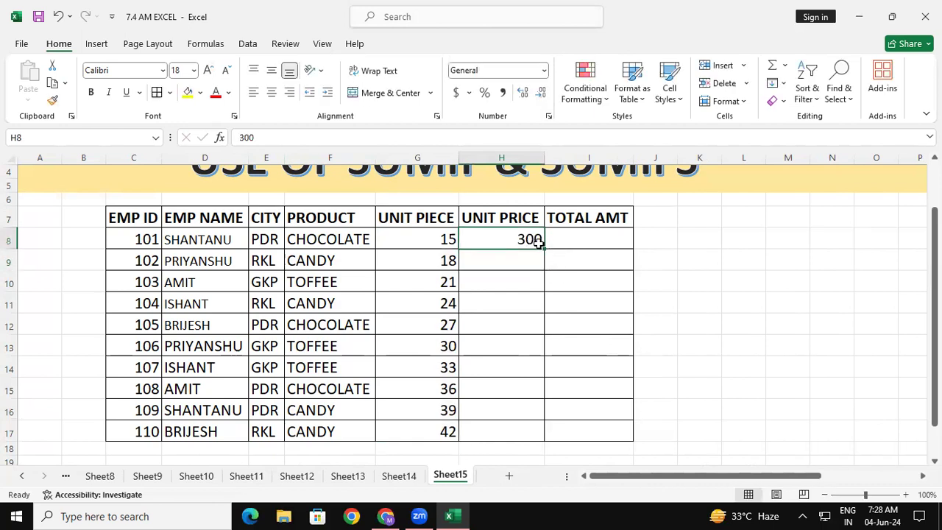
pyautogui.moveTo(545, 249); pyautogui.dragTo(543, 453)
pyautogui.click(747, 416)
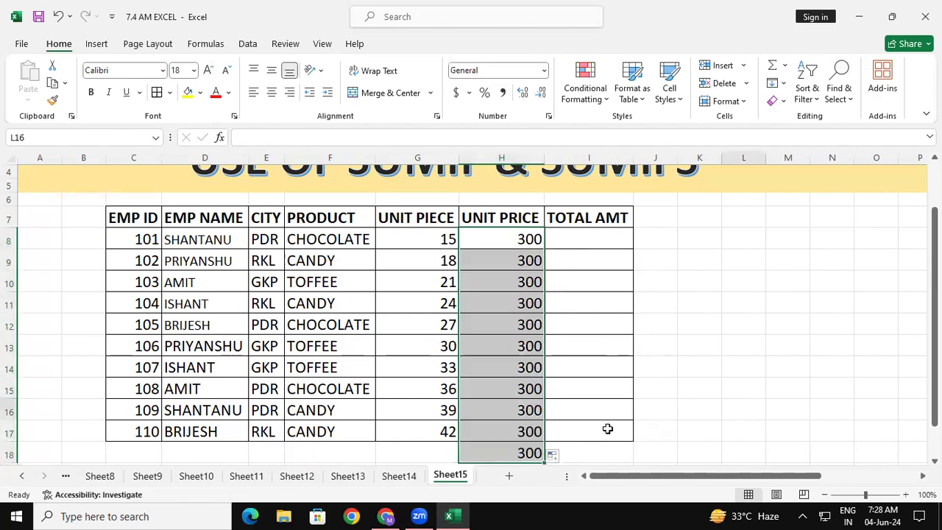
# Clear the surplus value and its formatting from H18 below the table.
pyautogui.click(520, 452)
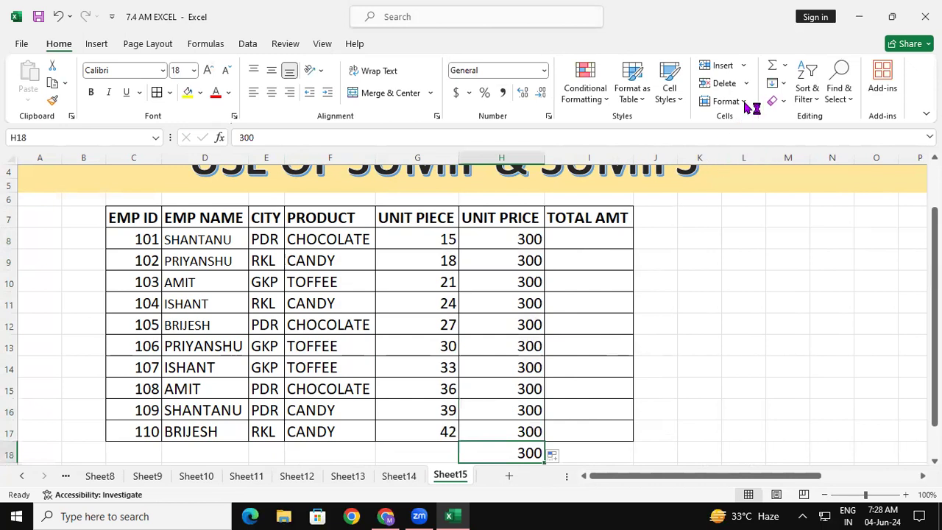
pyautogui.click(783, 101)
pyautogui.click(787, 120)
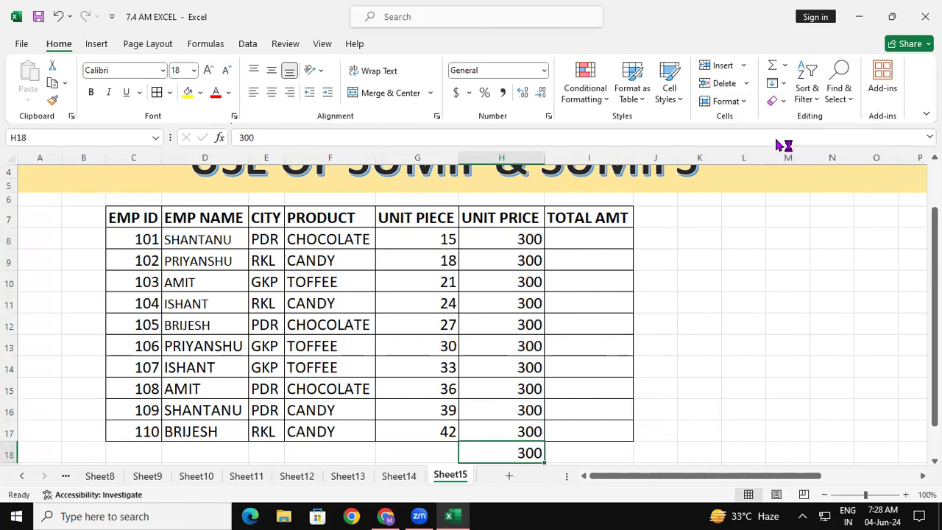
pyautogui.click(720, 362)
# Calculate the first TOTAL AMT in I8 with the formula =G8*H8.
pyautogui.click(589, 238)
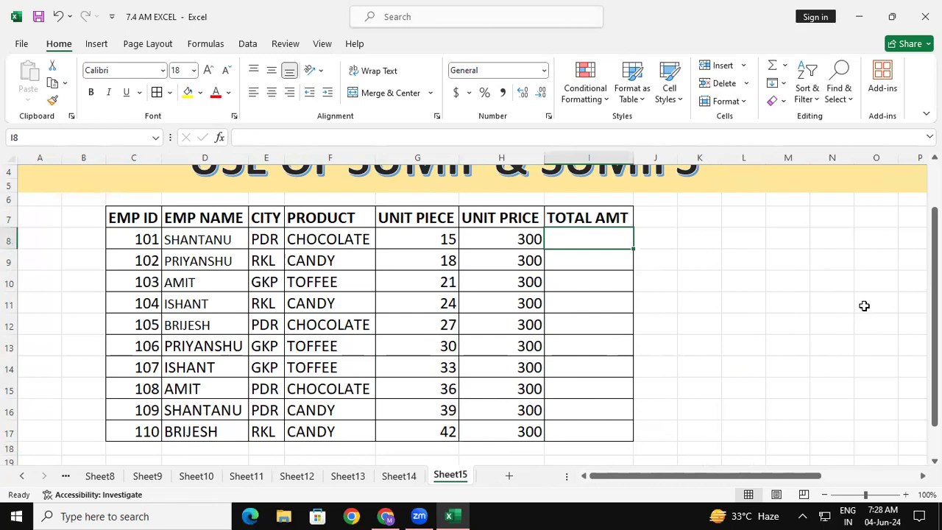
pyautogui.write('=')
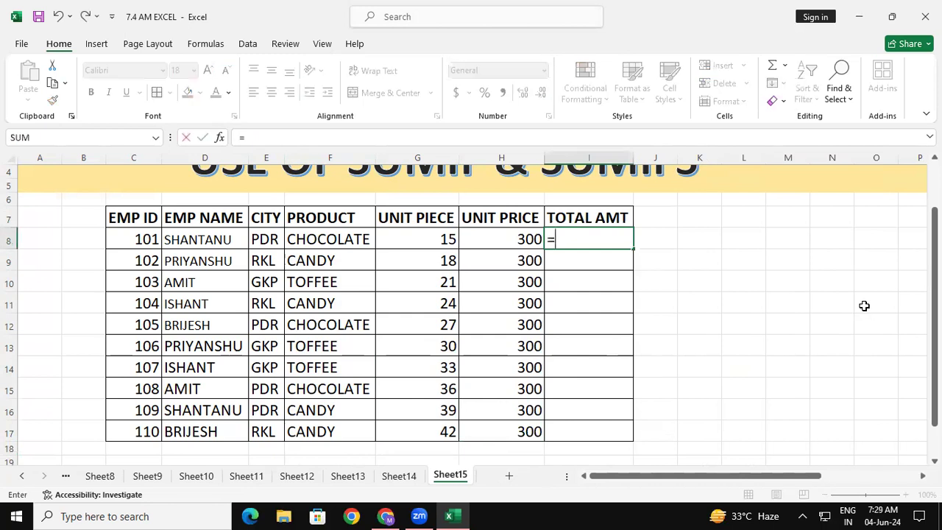
pyautogui.click(444, 237)
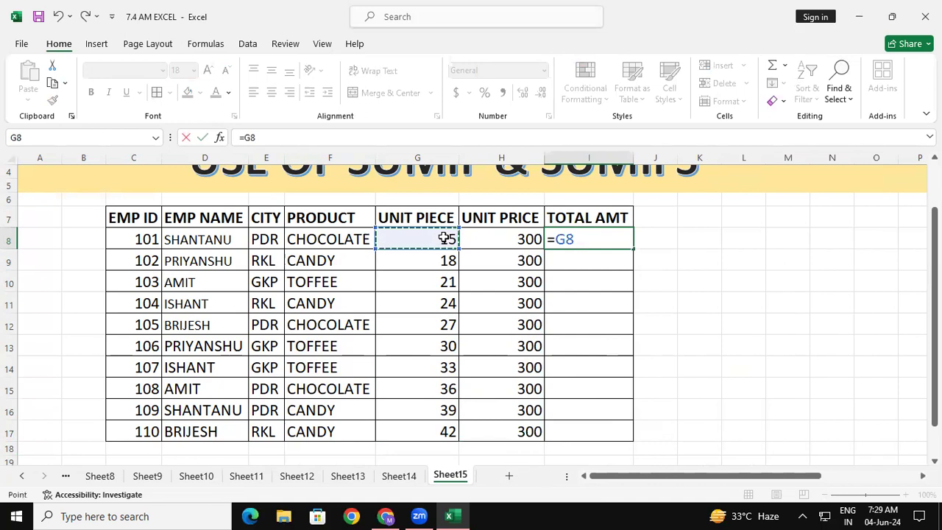
pyautogui.write('*')
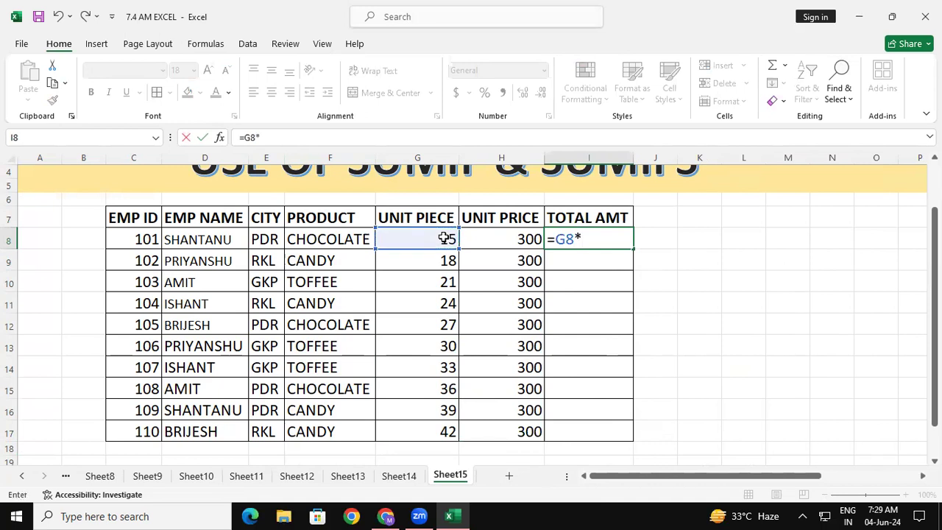
pyautogui.click(500, 236)
pyautogui.press('Return')
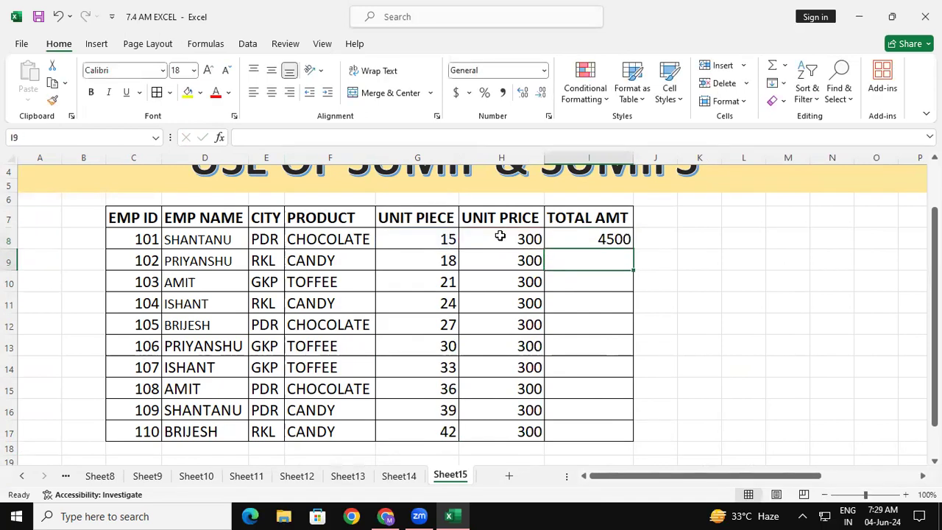
# Fill the TOTAL AMT formula from I8 down to I17 and save the workbook.
pyautogui.click(580, 242)
pyautogui.moveTo(633, 249); pyautogui.dragTo(634, 440)
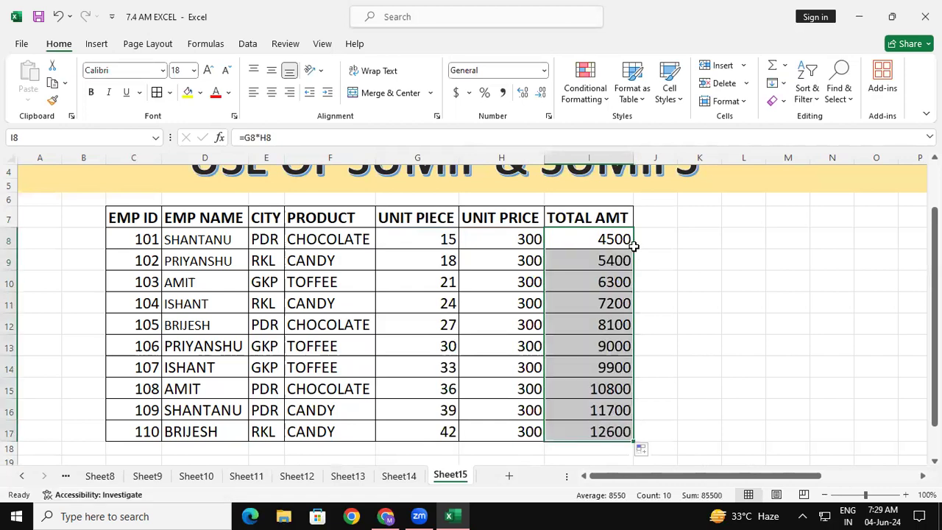
pyautogui.click(711, 262)
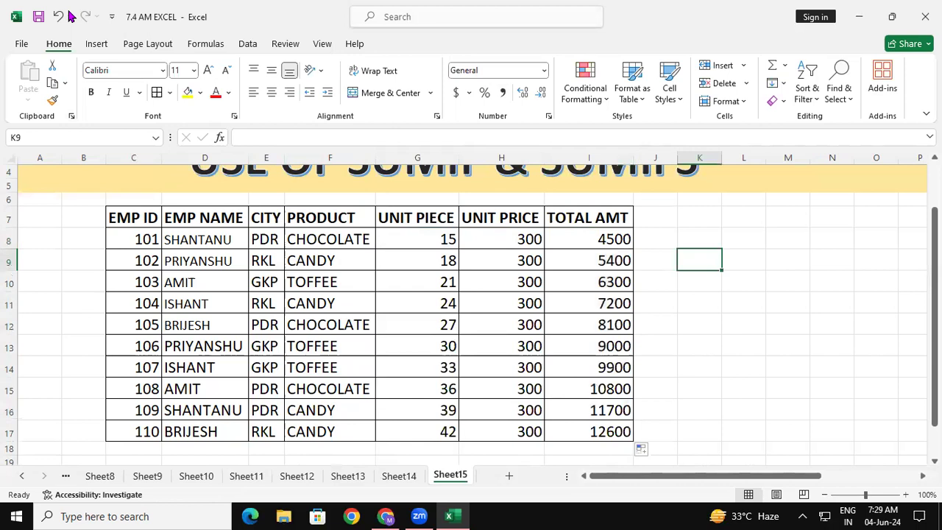
pyautogui.click(38, 16)
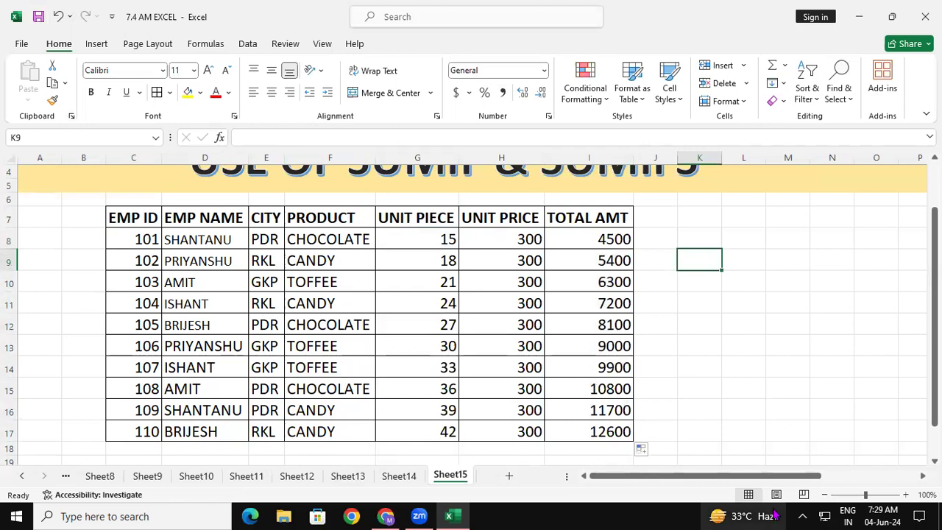
pyautogui.click(775, 516)
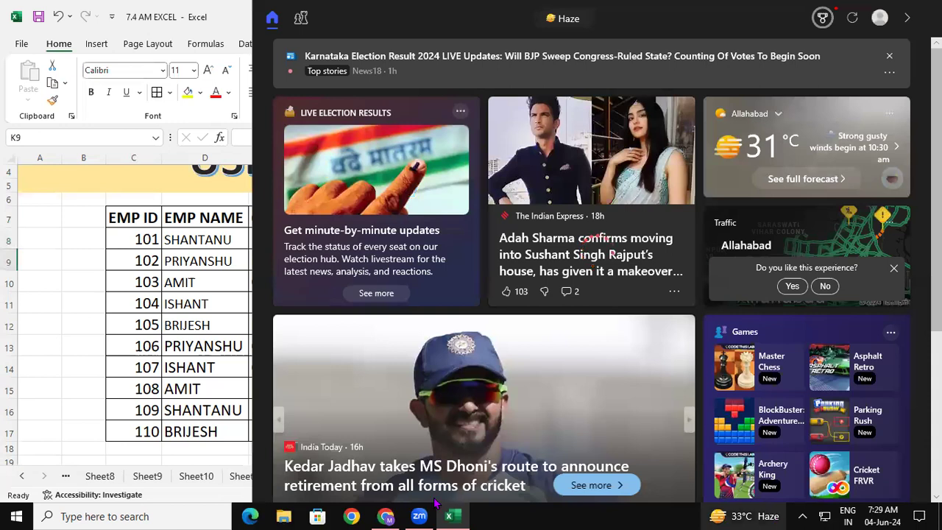
pyautogui.click(46, 337)
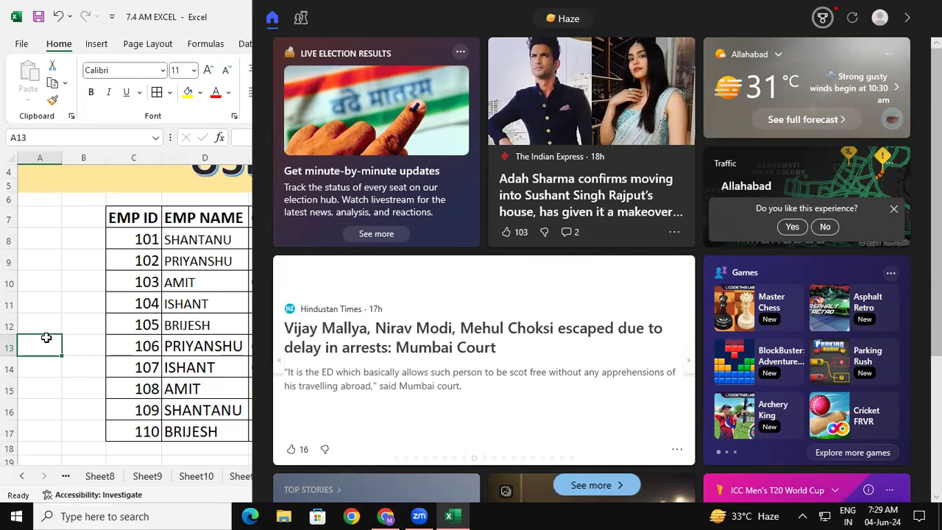
pyautogui.click(46, 337)
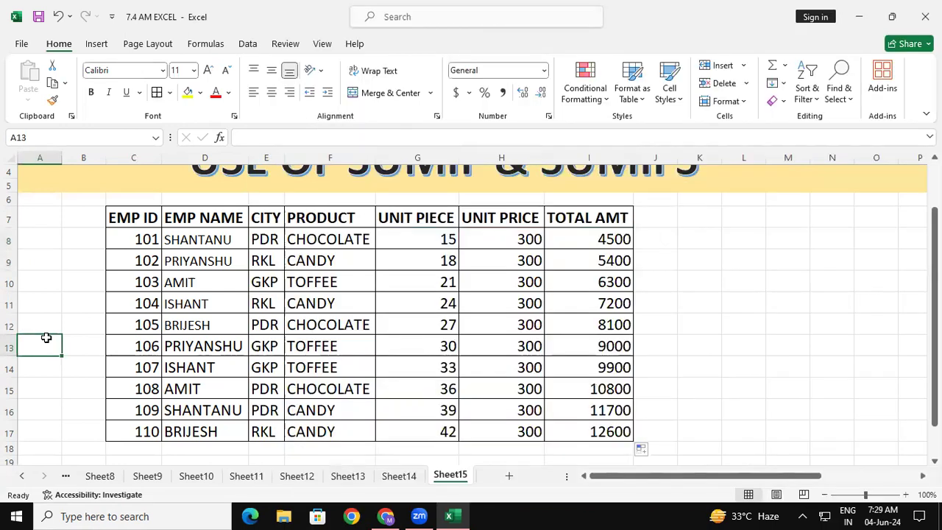
# Underline the word SUMIF in the sheet's title with a red freehand annotation stroke.
pyautogui.moveTo(935, 309); pyautogui.dragTo(935, 293)
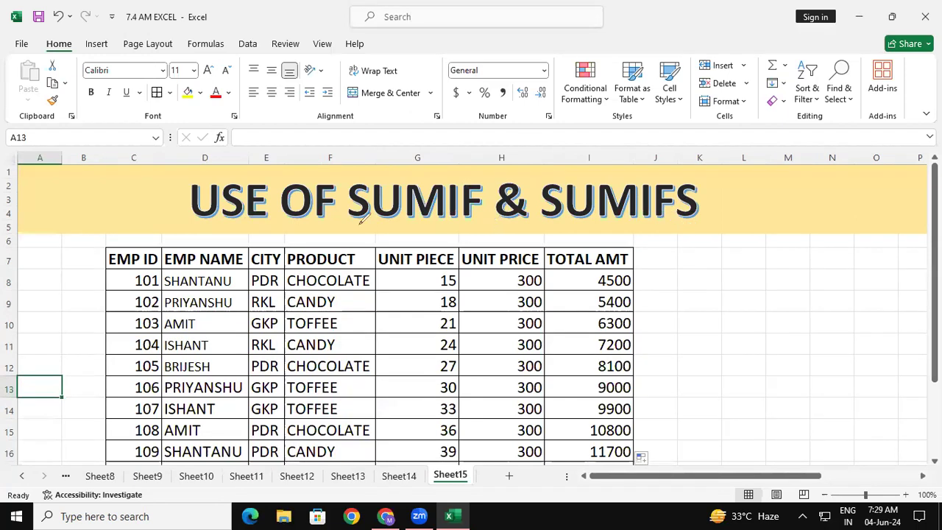
pyautogui.moveTo(357, 224); pyautogui.dragTo(439, 221)
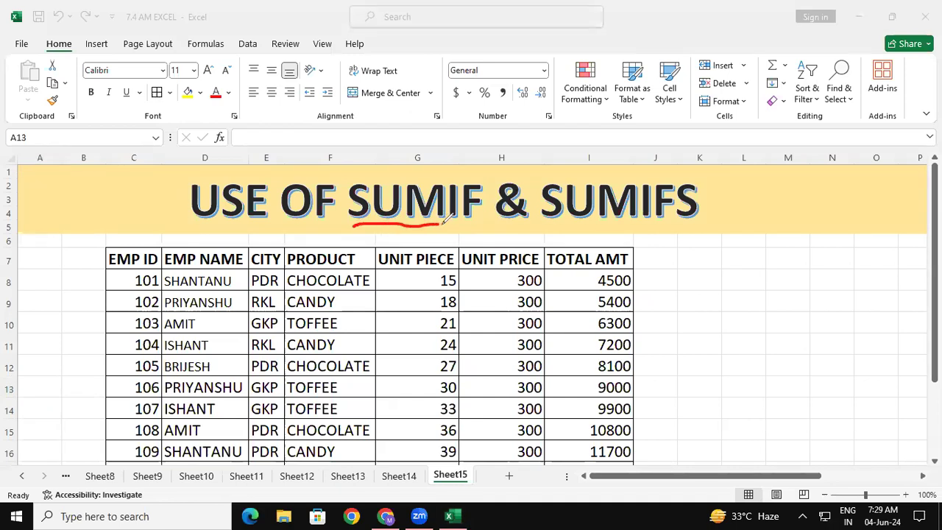
# Underline the IF of SUMIF and the parts of SUMIFS in the title, and mark over SUM with red freehand strokes.
pyautogui.click(551, 225)
pyautogui.moveTo(574, 223); pyautogui.dragTo(629, 225)
pyautogui.moveTo(594, 181)
pyautogui.mouseDown()
pyautogui.moveTo(568, 201)
pyautogui.moveTo(573, 195)
pyautogui.moveTo(607, 220)
pyautogui.mouseUp()
pyautogui.moveTo(428, 221)
pyautogui.mouseDown()
pyautogui.moveTo(402, 187)
pyautogui.moveTo(446, 227)
pyautogui.moveTo(476, 222)
pyautogui.mouseUp()
pyautogui.moveTo(645, 225); pyautogui.dragTo(691, 226)
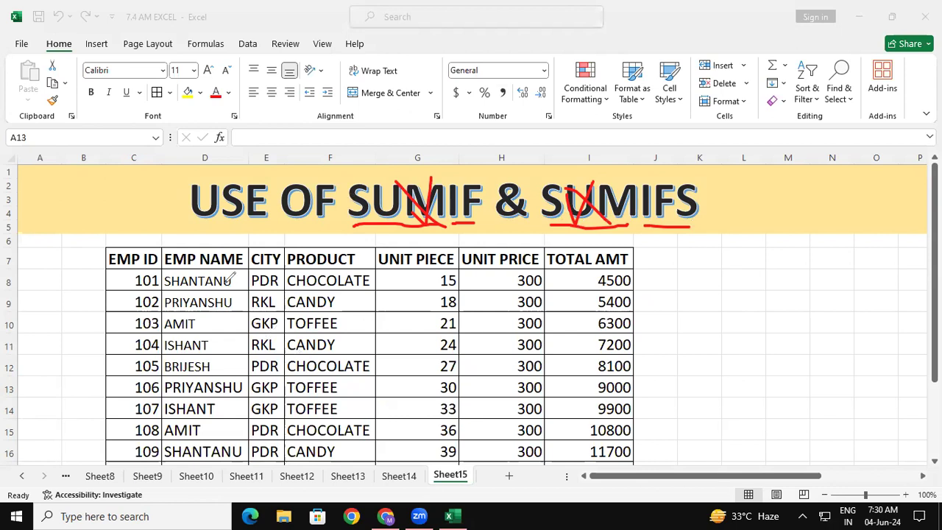
# Draw red freehand ticks near the EMP NAME and CITY headers and below the IF of SUMIF in the title.
pyautogui.moveTo(206, 269); pyautogui.dragTo(220, 263)
pyautogui.moveTo(447, 158); pyautogui.dragTo(464, 133)
pyautogui.moveTo(269, 269)
pyautogui.mouseDown()
pyautogui.moveTo(273, 279)
pyautogui.moveTo(283, 259)
pyautogui.mouseUp()
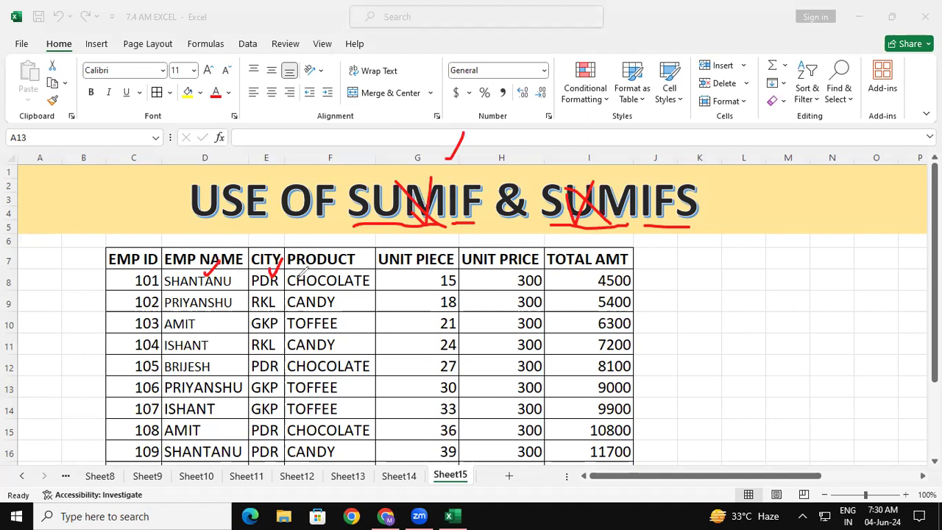
pyautogui.moveTo(452, 229)
pyautogui.mouseDown()
pyautogui.moveTo(466, 224)
pyautogui.moveTo(455, 233)
pyautogui.mouseUp()
pyautogui.moveTo(451, 229)
pyautogui.mouseDown()
pyautogui.moveTo(466, 220)
pyautogui.moveTo(459, 239)
pyautogui.mouseUp()
# Tick the employee name, city and product in row 9 and SUMIFS in the title, and clear all annotation strokes.
pyautogui.moveTo(176, 305); pyautogui.dragTo(198, 298)
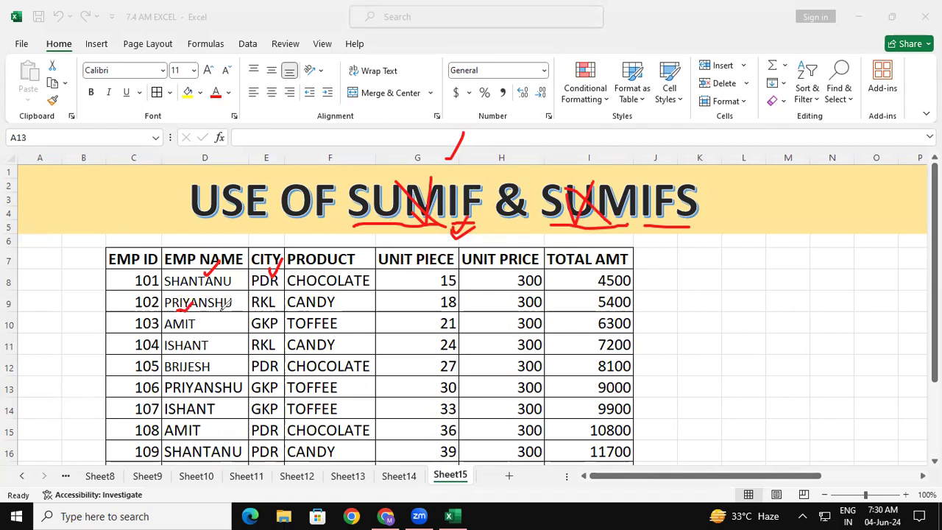
pyautogui.moveTo(244, 311); pyautogui.dragTo(257, 308)
pyautogui.moveTo(293, 313); pyautogui.dragTo(332, 300)
pyautogui.moveTo(200, 309); pyautogui.dragTo(271, 303)
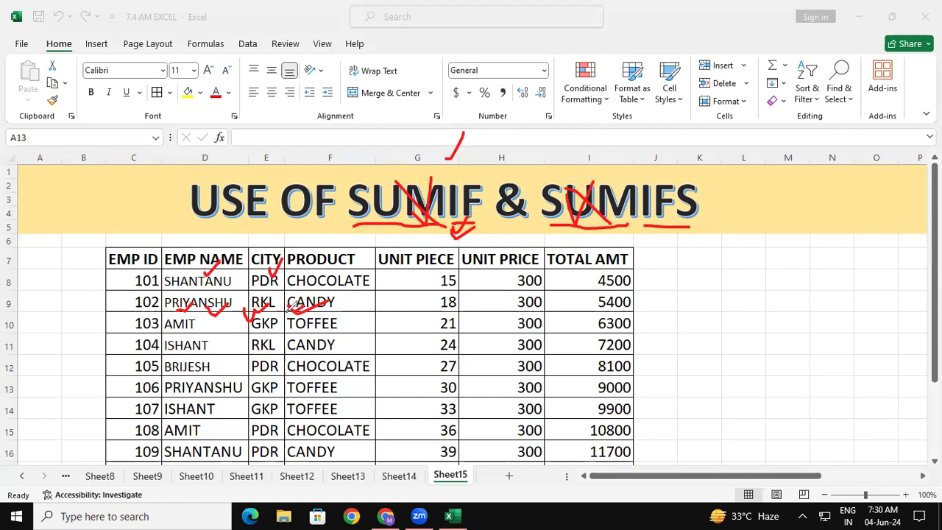
pyautogui.moveTo(287, 54); pyautogui.dragTo(292, 77)
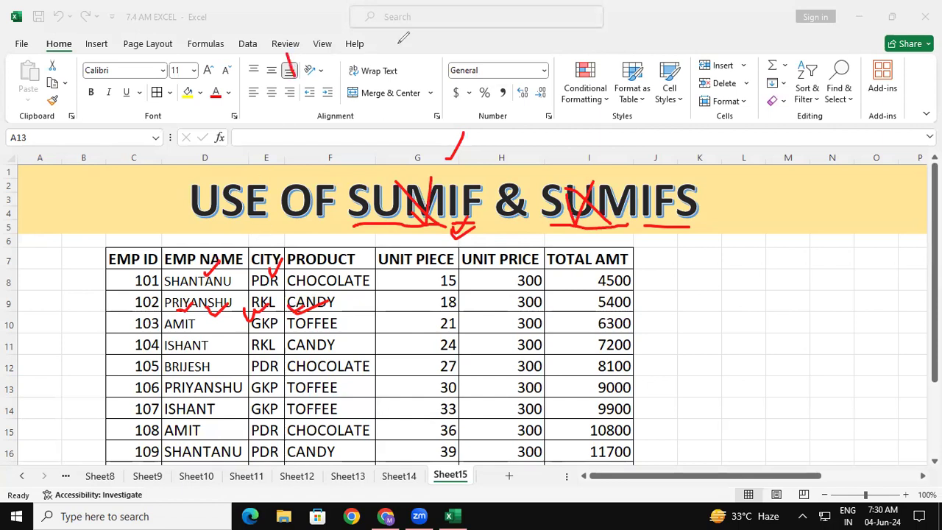
pyautogui.moveTo(665, 242); pyautogui.dragTo(689, 222)
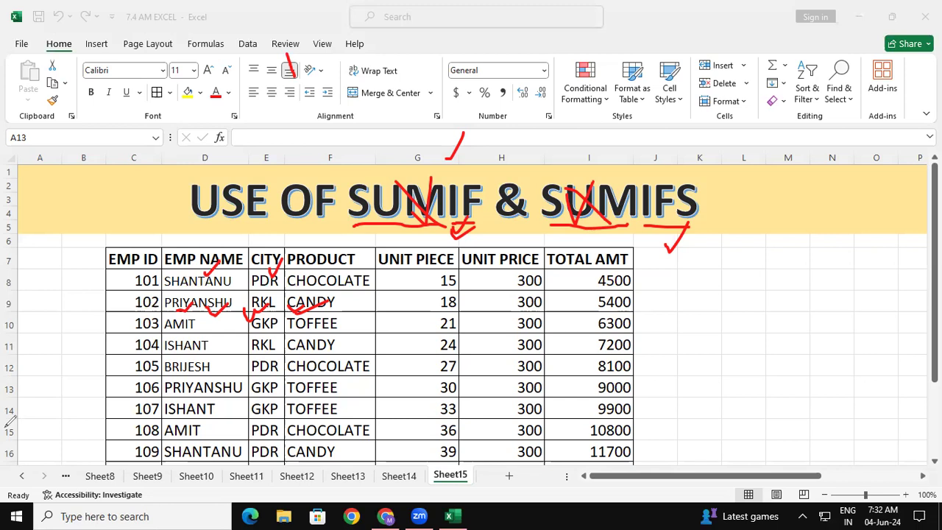
pyautogui.click(83, 339)
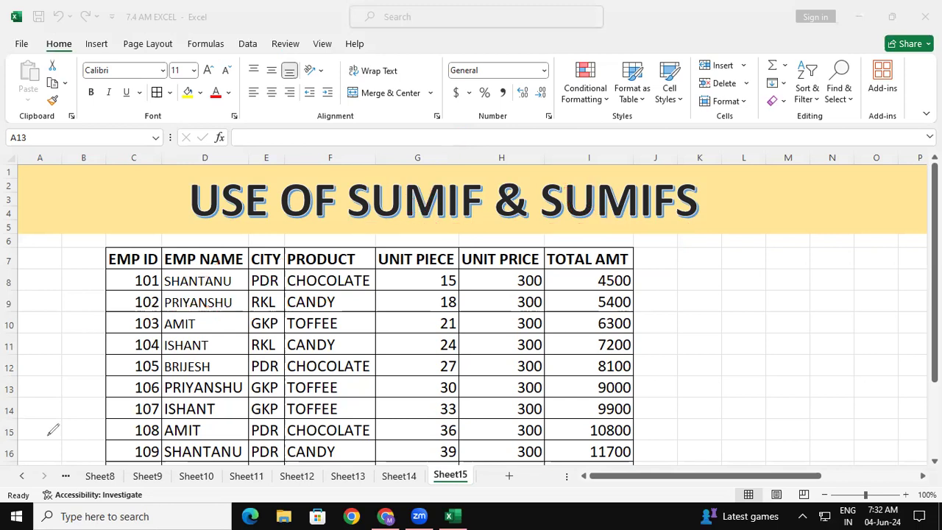
pyautogui.click(143, 263)
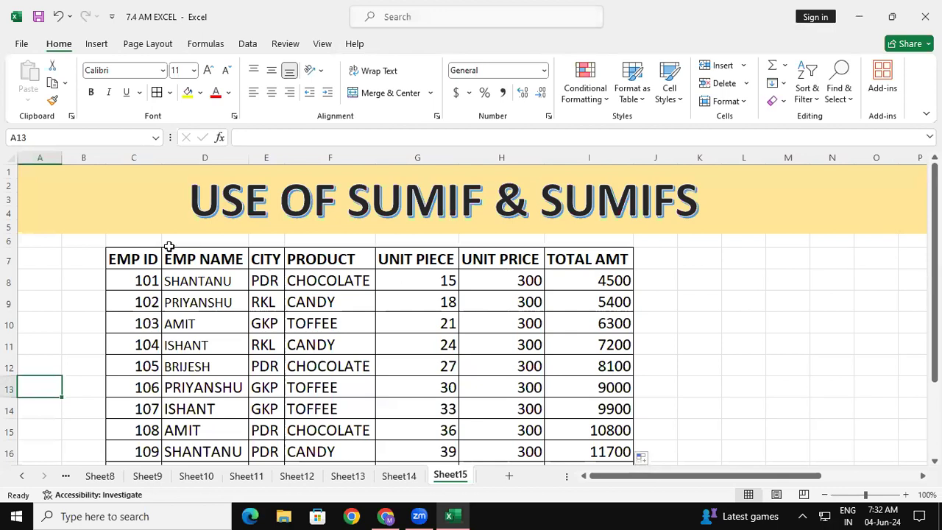
# Copy the EMP ID, EMP NAME, CITY and PRODUCT headers from C7:F7 to K9:N9.
pyautogui.moveTo(137, 257); pyautogui.dragTo(322, 260)
pyautogui.rightClick(313, 258)
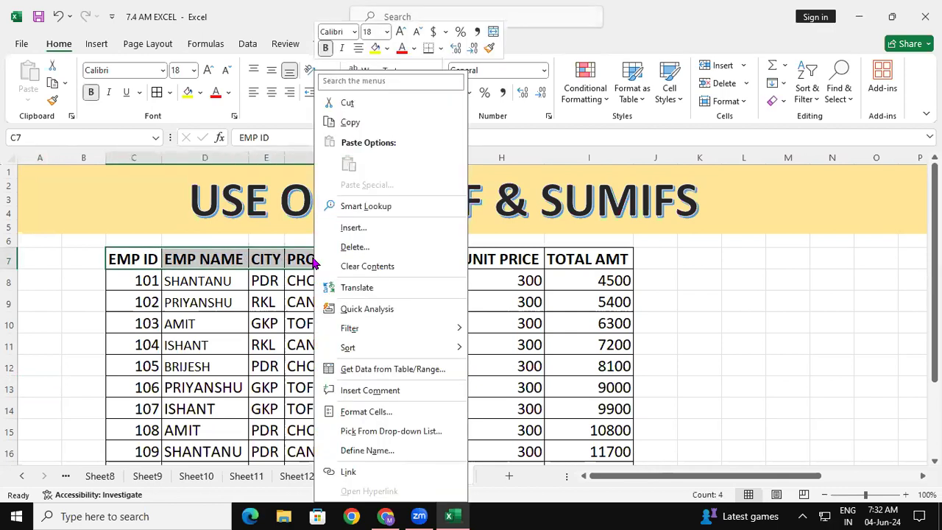
pyautogui.click(351, 124)
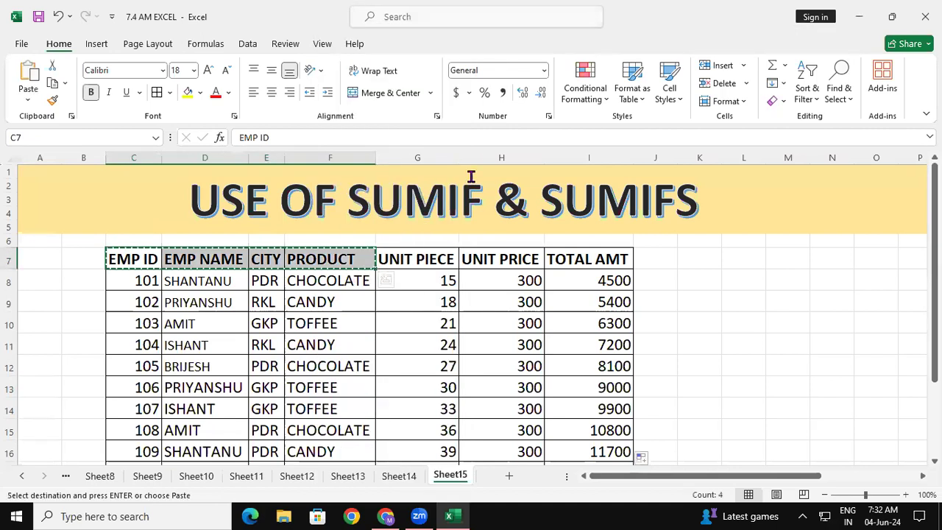
pyautogui.click(686, 298)
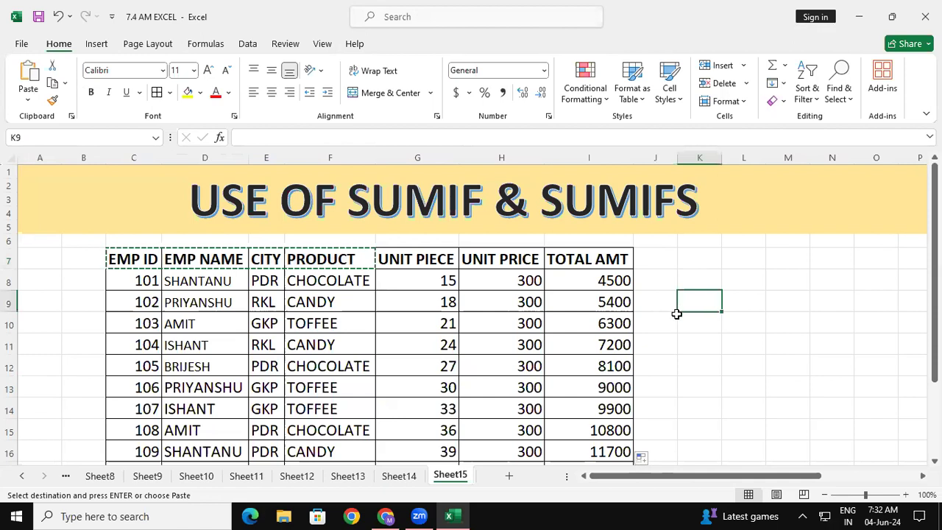
pyautogui.hotkey('ctrl', 'v')
# Autofit columns K to N to the copied headers and save the workbook.
pyautogui.moveTo(703, 157); pyautogui.dragTo(851, 155)
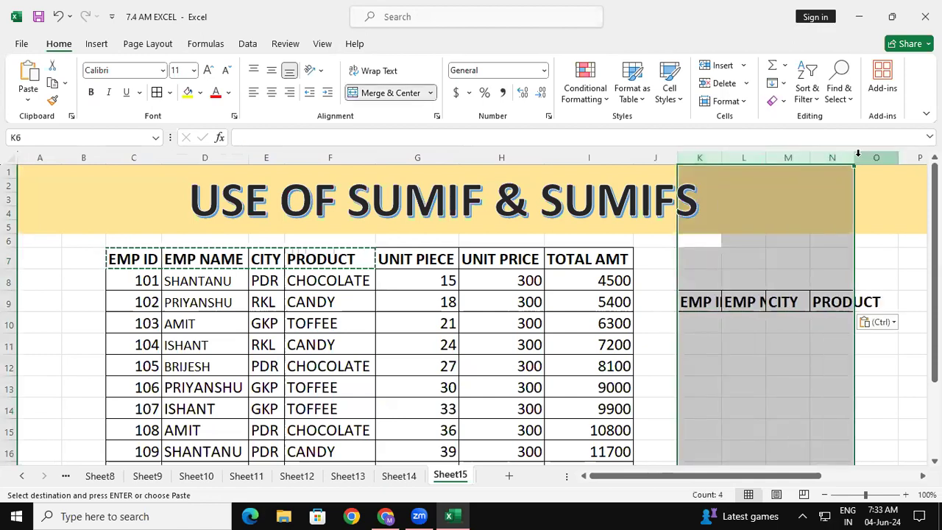
pyautogui.doubleClick(854, 158)
pyautogui.click(791, 388)
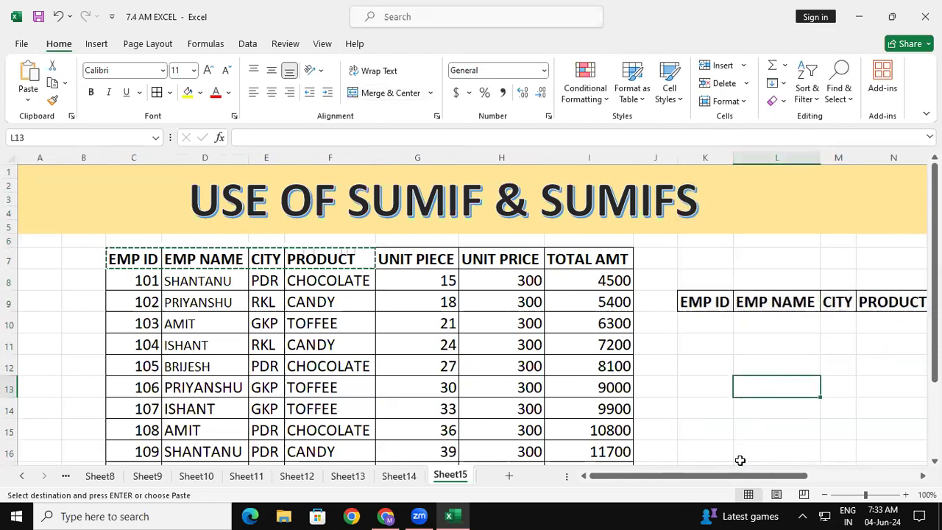
pyautogui.moveTo(740, 476); pyautogui.dragTo(754, 476)
pyautogui.click(650, 362)
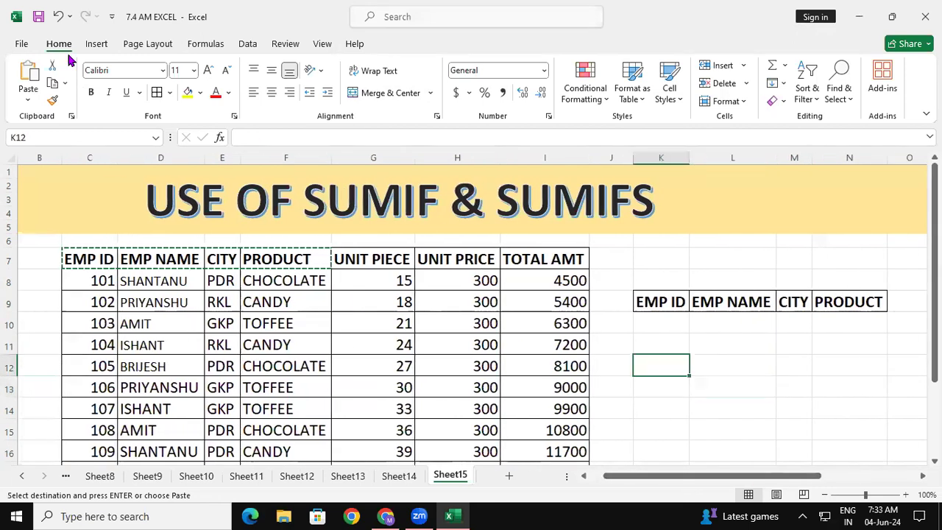
pyautogui.click(36, 20)
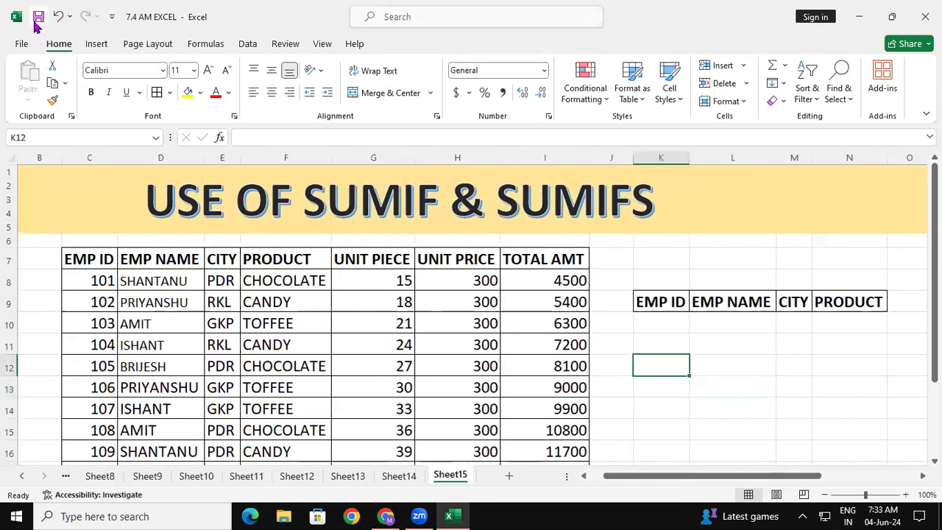
pyautogui.click(89, 280)
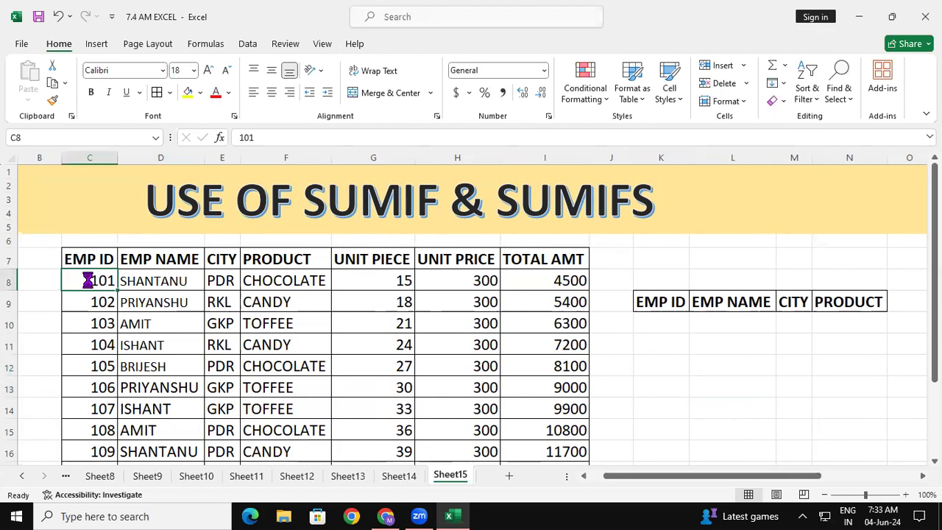
pyautogui.hotkey('ctrl', 'c')
pyautogui.click(662, 318)
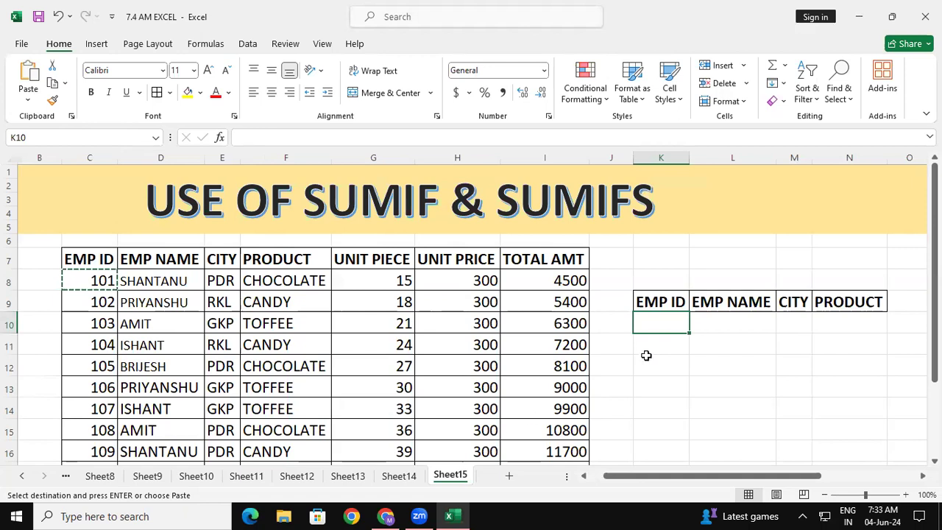
pyautogui.click(757, 359)
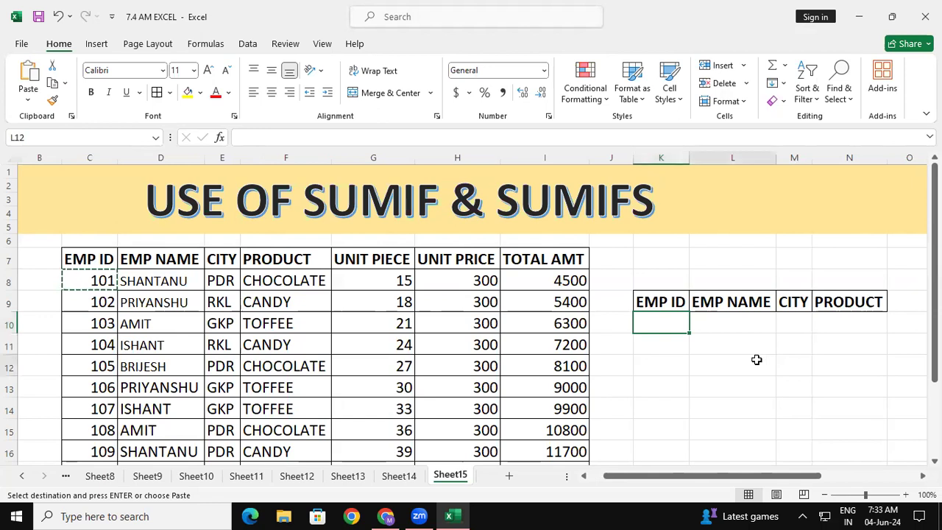
pyautogui.click(659, 296)
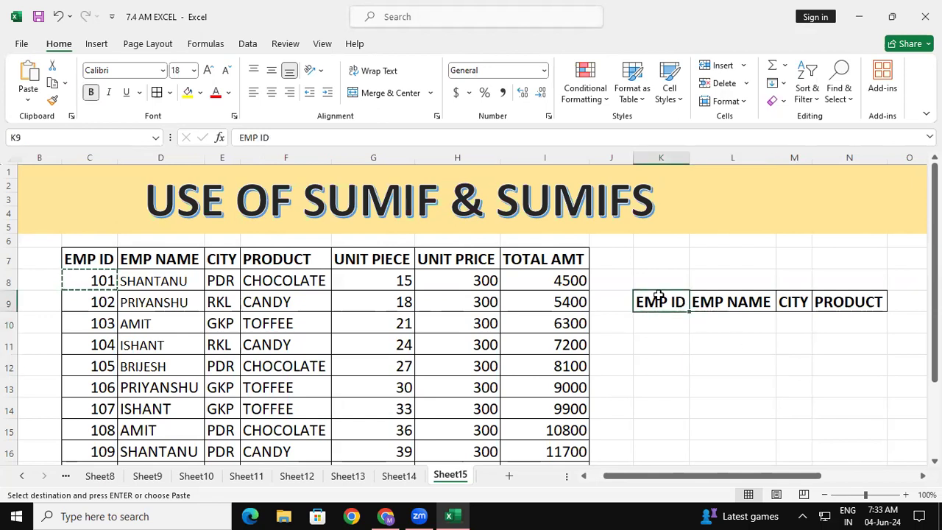
# Move the EMP NAME, CITY and PRODUCT headers from L9:N9 to K9:M9 over EMP ID, and autofit columns K to M.
pyautogui.moveTo(703, 302); pyautogui.dragTo(848, 298)
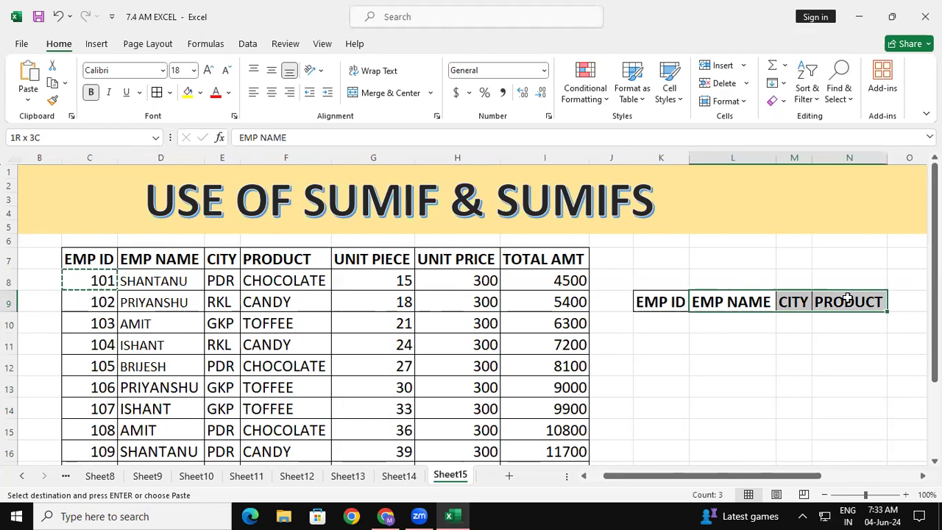
pyautogui.hotkey('ctrl', 'c')
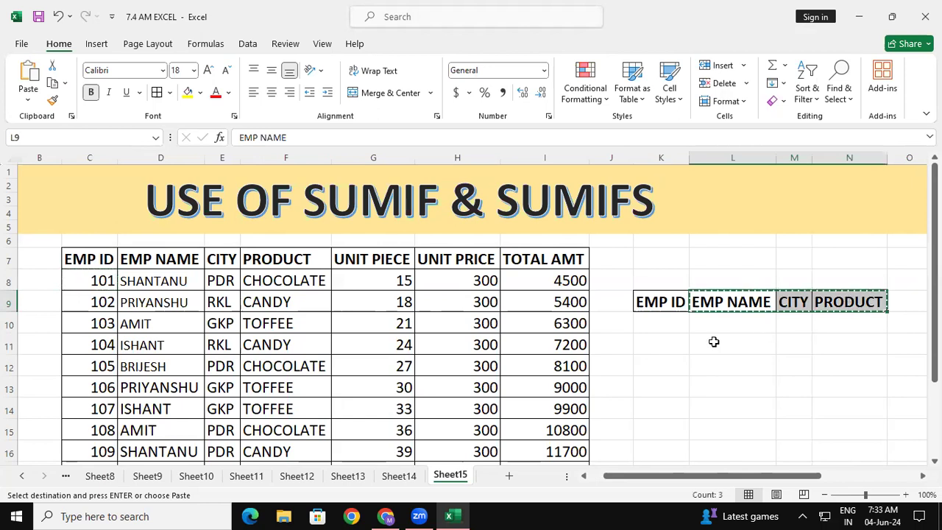
pyautogui.click(660, 301)
pyautogui.press('Return')
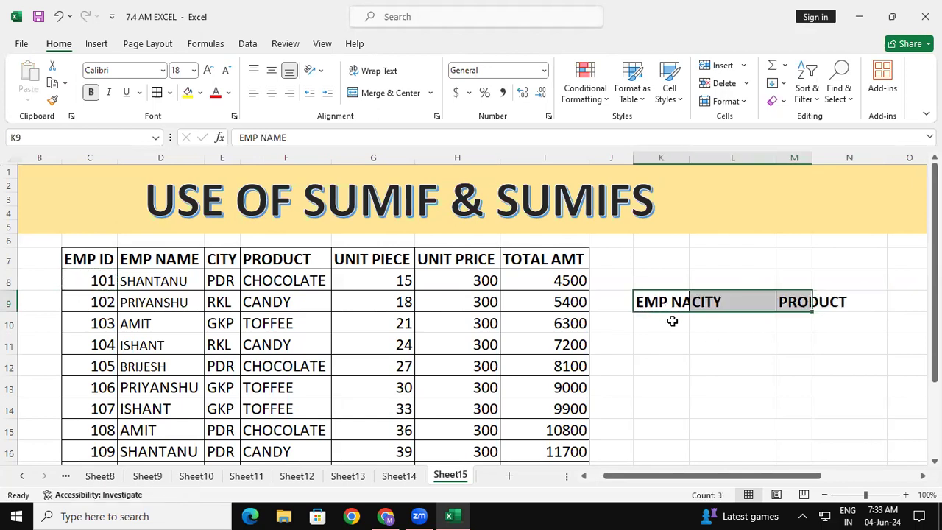
pyautogui.moveTo(658, 157); pyautogui.dragTo(795, 151)
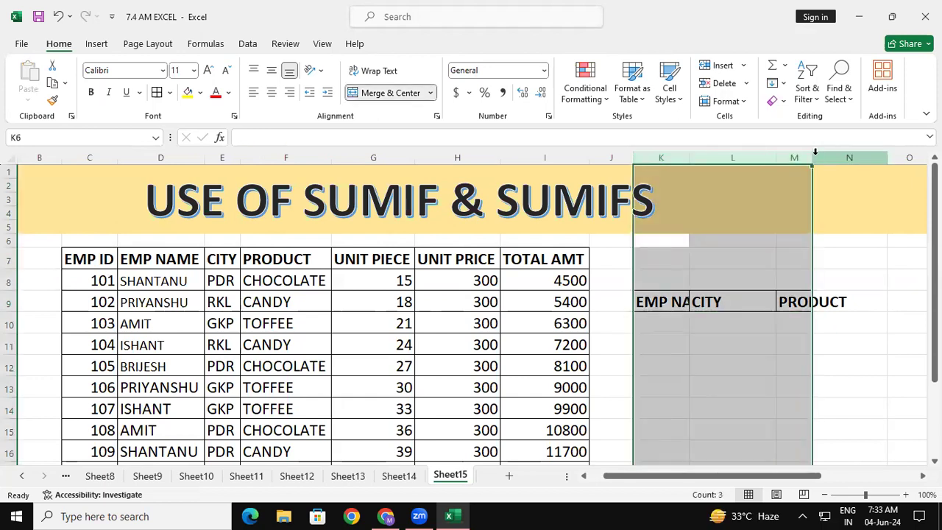
pyautogui.doubleClick(813, 153)
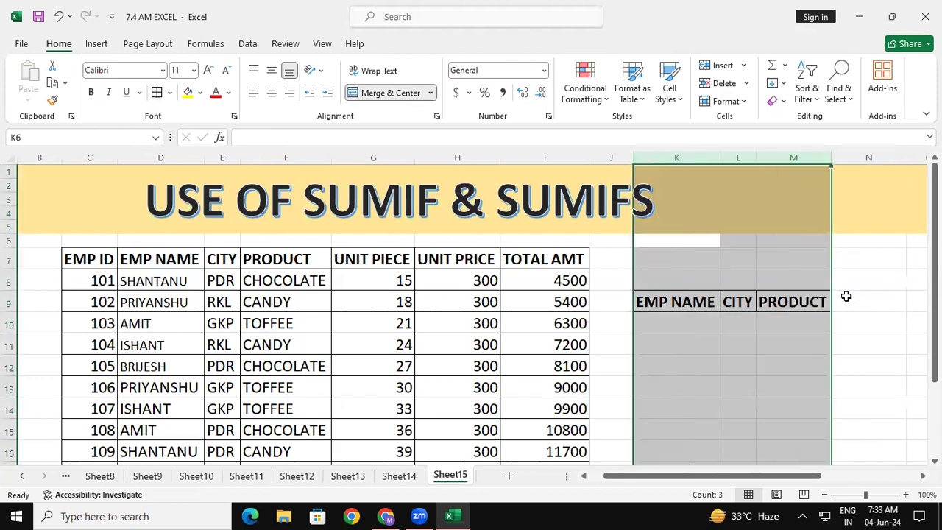
pyautogui.click(847, 296)
# Add a RESULTS header in N9 and apply all borders to N9:N11.
pyautogui.click(821, 301)
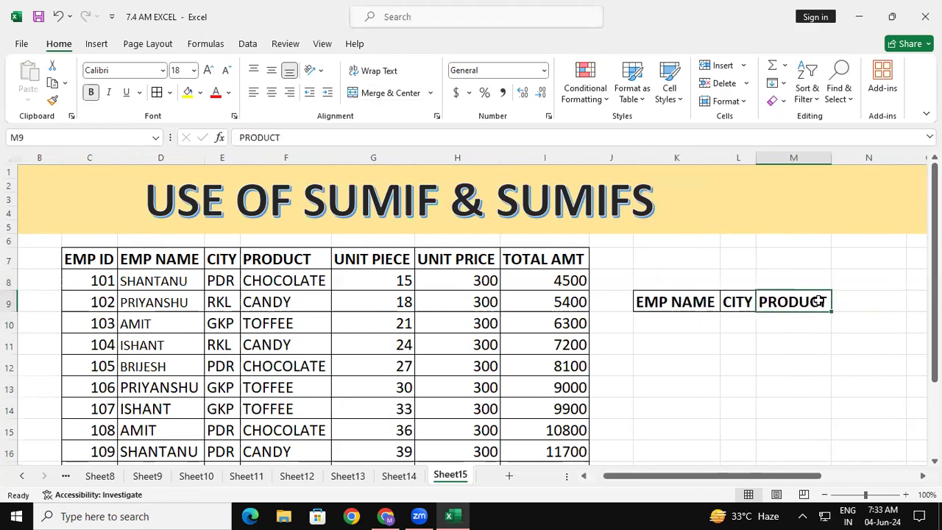
pyautogui.press('Right')
pyautogui.write('RESU')
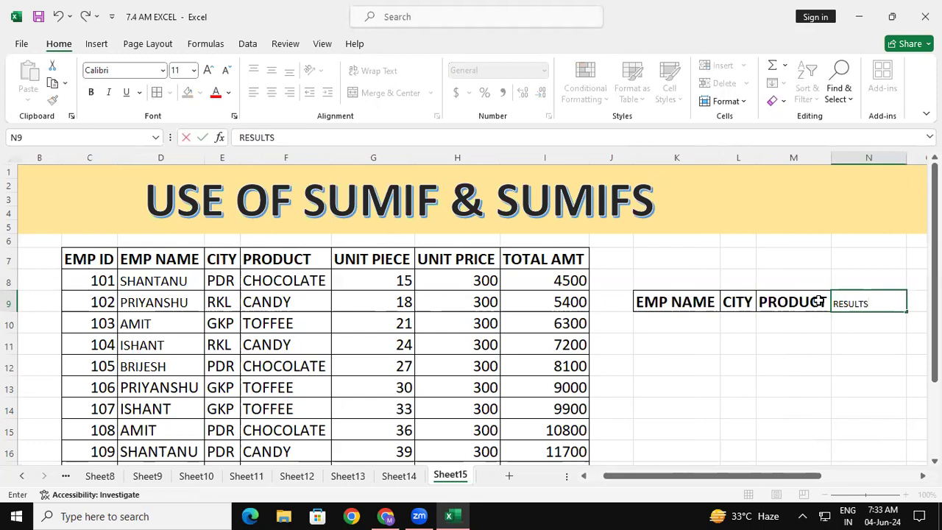
pyautogui.press('Return')
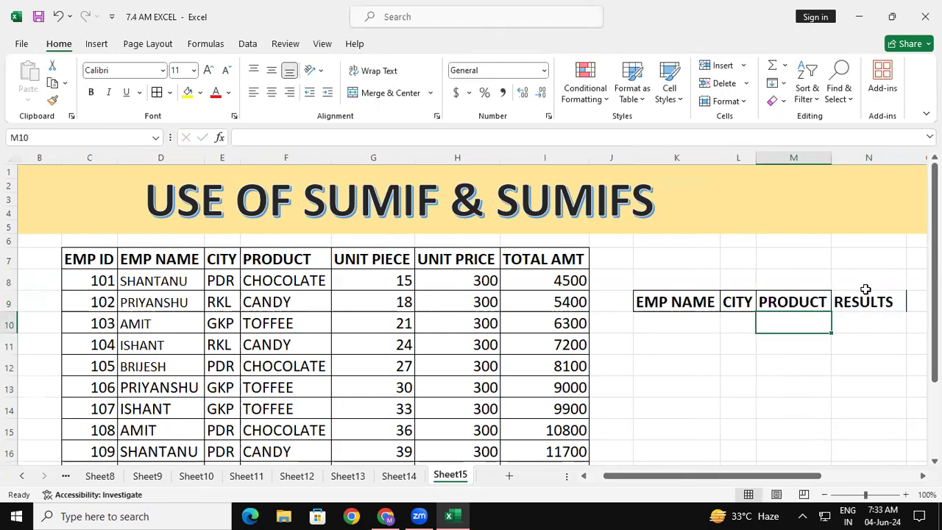
pyautogui.moveTo(867, 302); pyautogui.dragTo(869, 343)
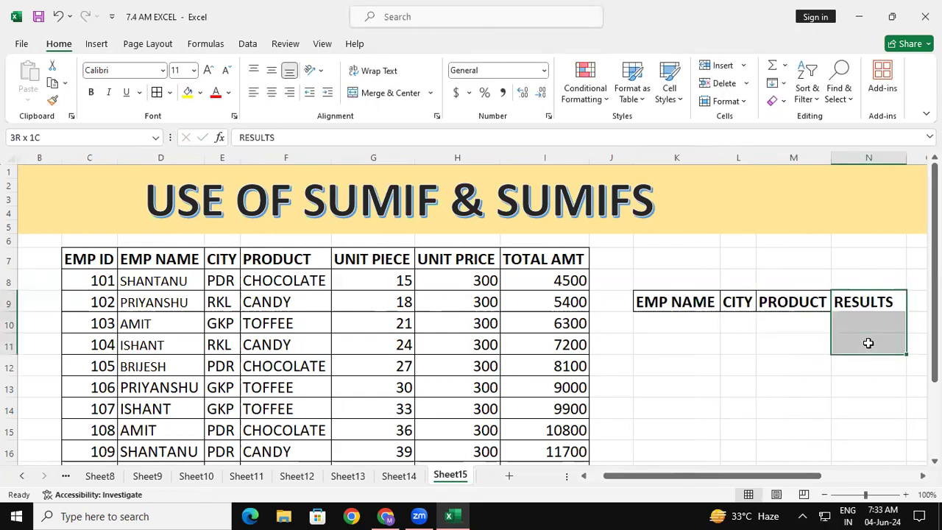
pyautogui.click(157, 92)
pyautogui.click(704, 345)
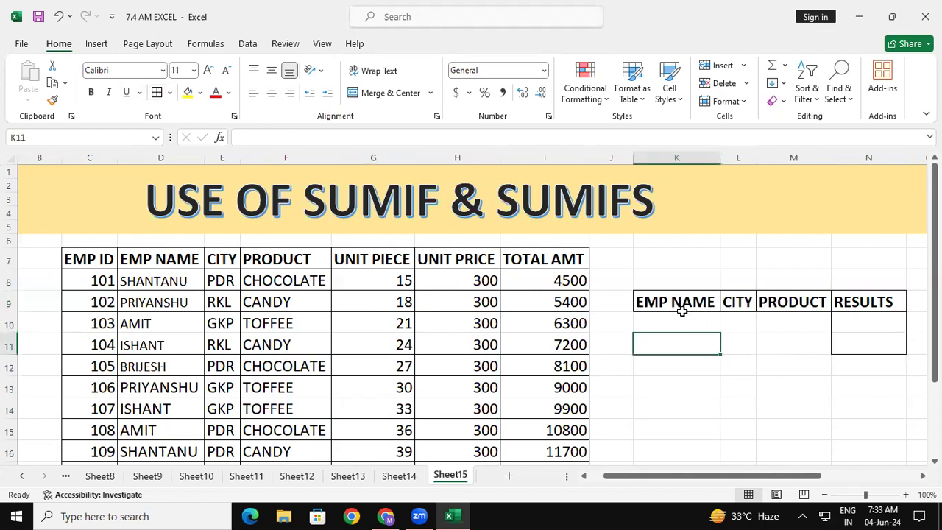
# Copy the first employee's name from D8 into K10 under the EMP NAME header.
pyautogui.click(653, 325)
pyautogui.click(712, 346)
pyautogui.click(171, 274)
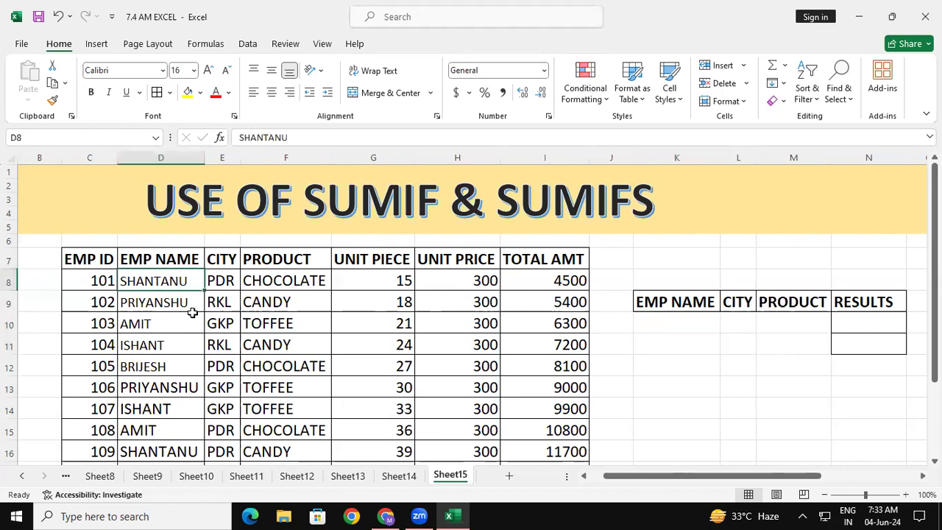
pyautogui.hotkey('ctrl', 'c')
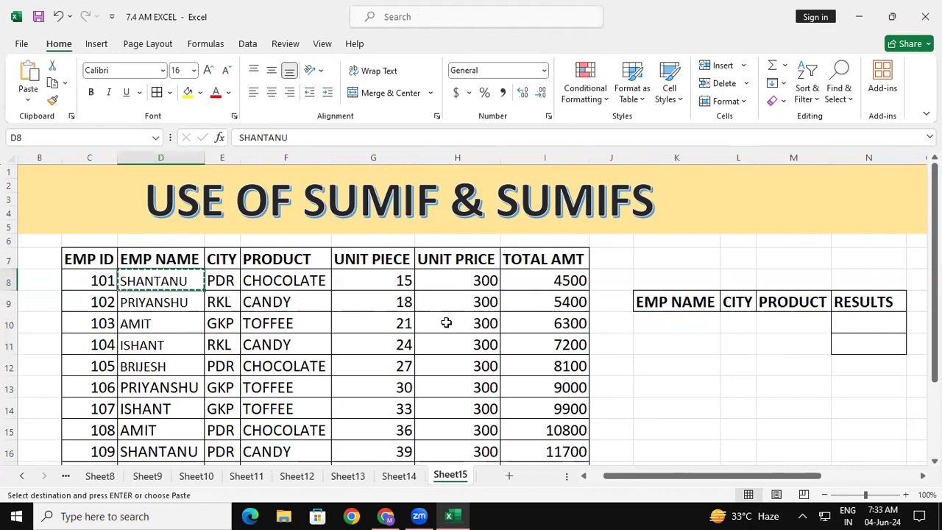
pyautogui.click(647, 318)
pyautogui.hotkey('ctrl', 'v')
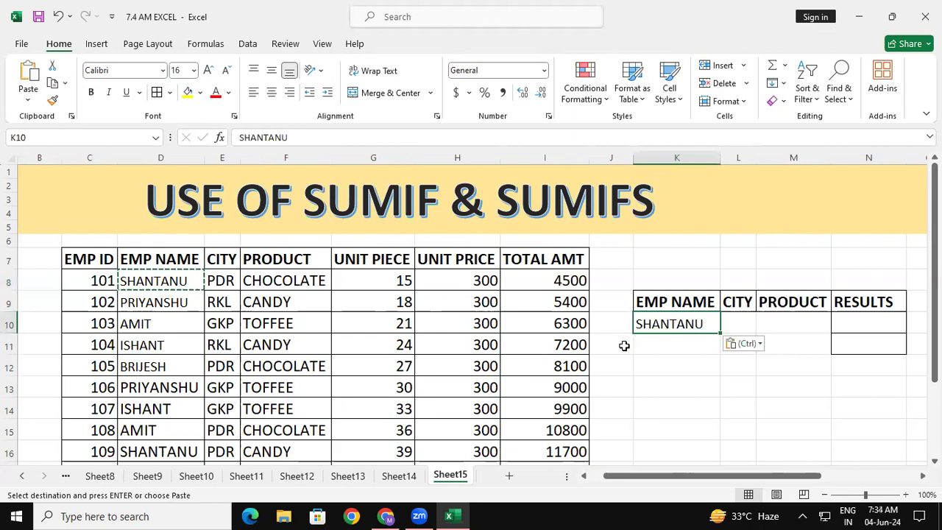
# Copy the city PDR from E8 into L10 under the CITY header of the criteria table.
pyautogui.click(230, 281)
pyautogui.click(158, 280)
pyautogui.moveTo(260, 277); pyautogui.dragTo(274, 279)
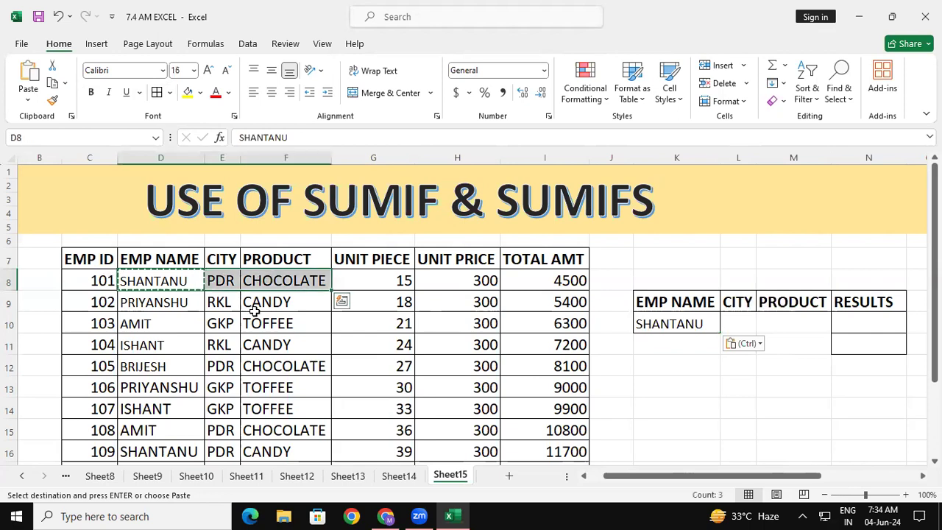
pyautogui.click(225, 280)
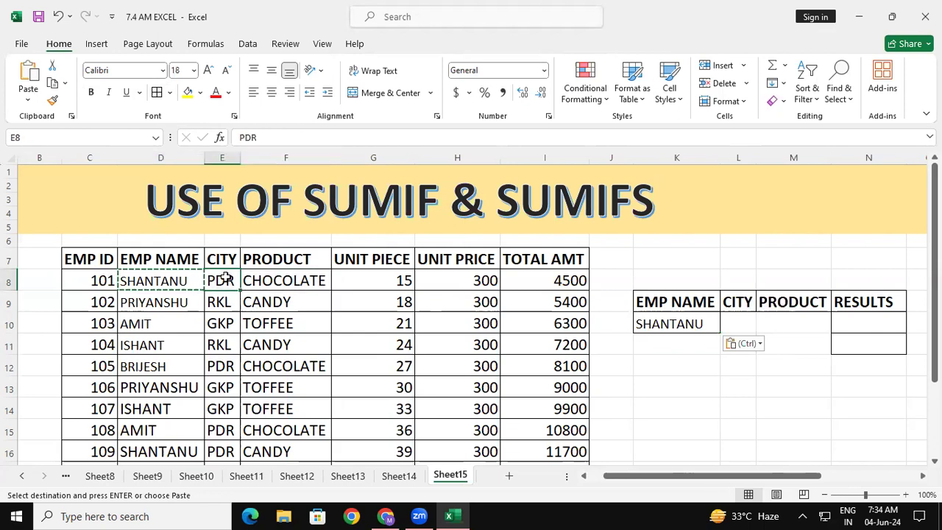
pyautogui.hotkey('ctrl', 'c')
pyautogui.click(733, 322)
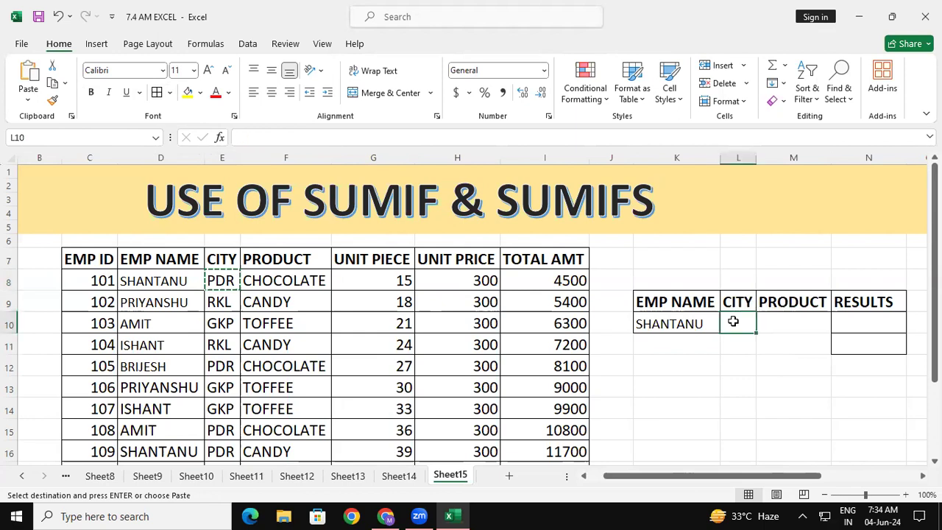
pyautogui.hotkey('ctrl', 'v')
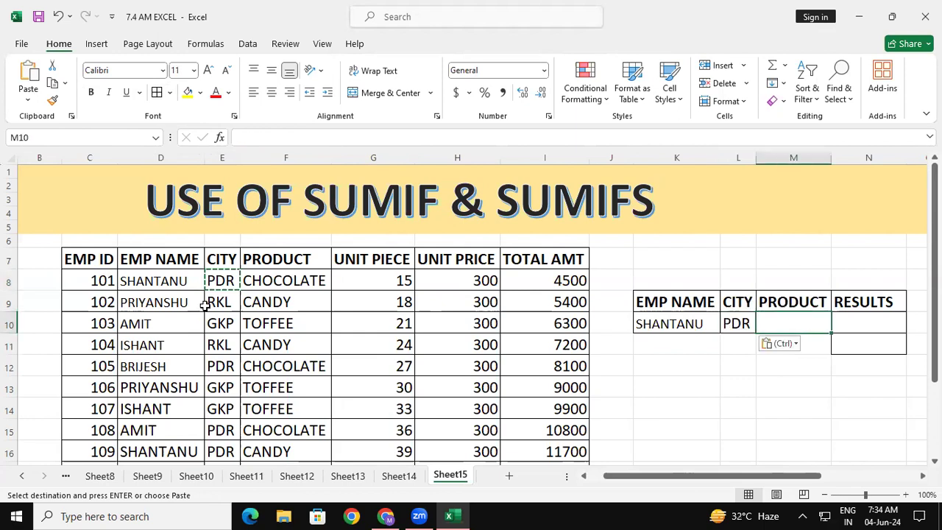
# Copy CHOCOLATE from F8 into M10 under the PRODUCT header, and widen column M to fit it.
pyautogui.click(250, 284)
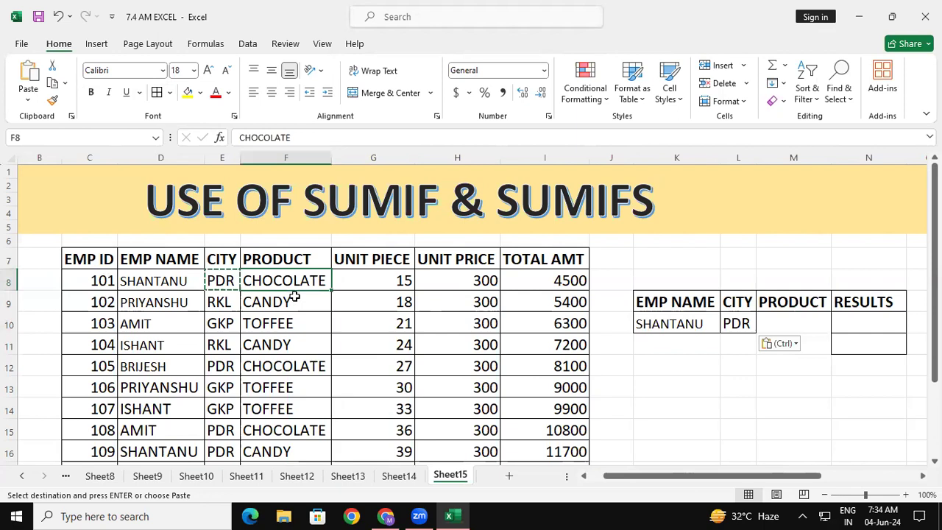
pyautogui.hotkey('ctrl', 'c')
pyautogui.click(765, 324)
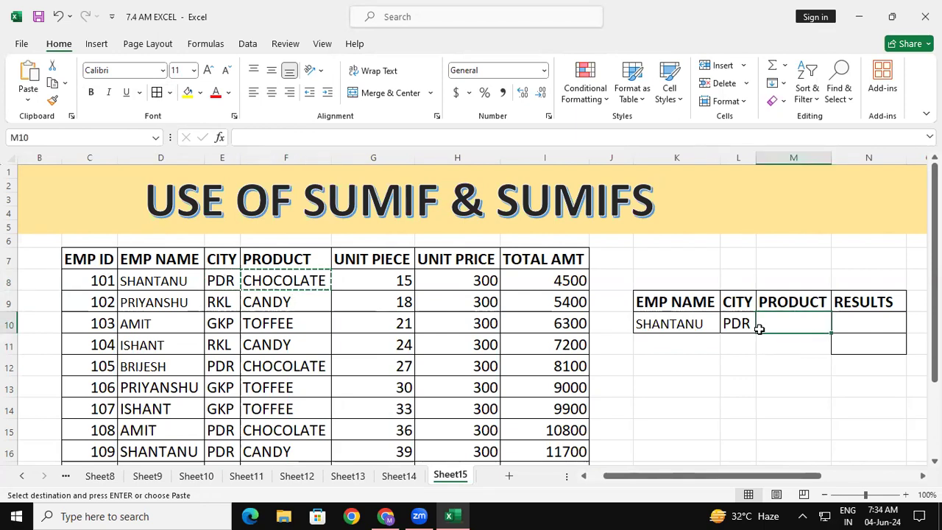
pyautogui.hotkey('ctrl', 'v')
pyautogui.click(738, 346)
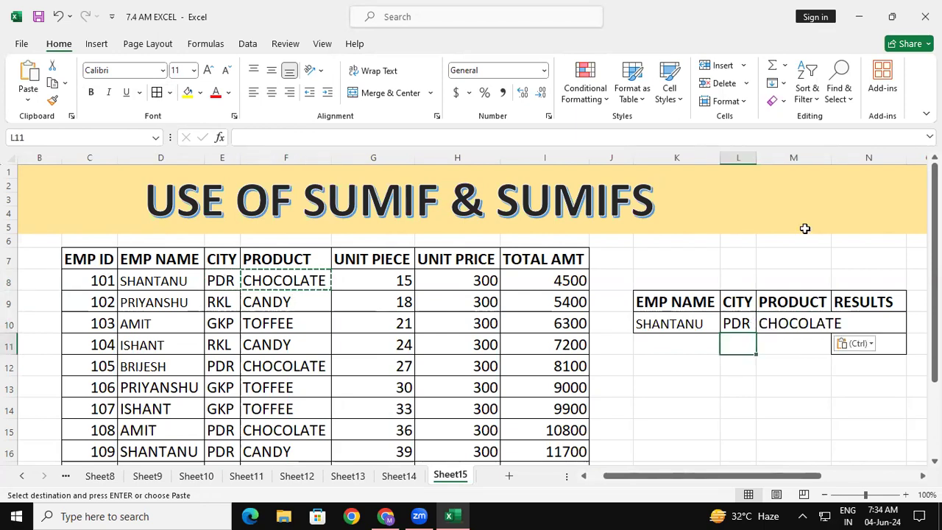
pyautogui.moveTo(811, 158); pyautogui.dragTo(881, 301)
pyautogui.click(882, 332)
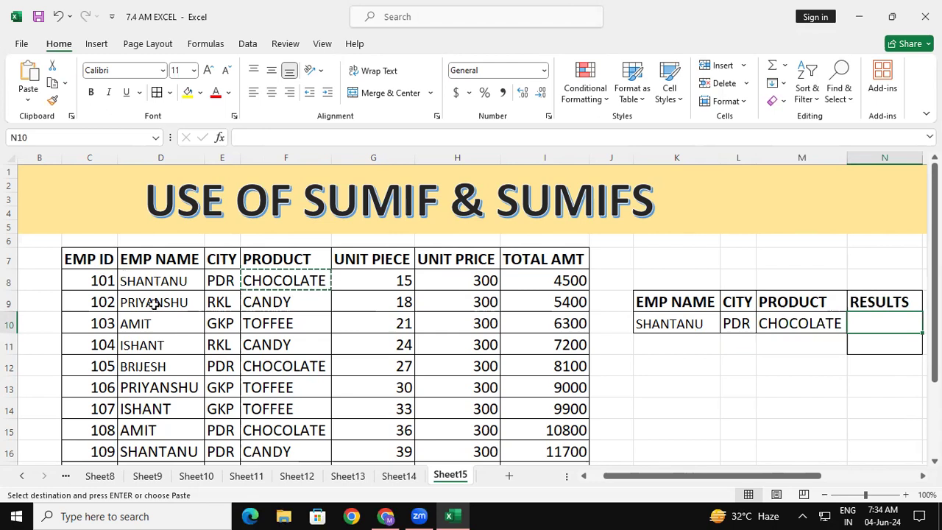
# Begin a SUMIF formula in N10 with the EMP NAME column D7:D17 as its range.
pyautogui.click(123, 284)
pyautogui.moveTo(110, 452); pyautogui.dragTo(188, 451)
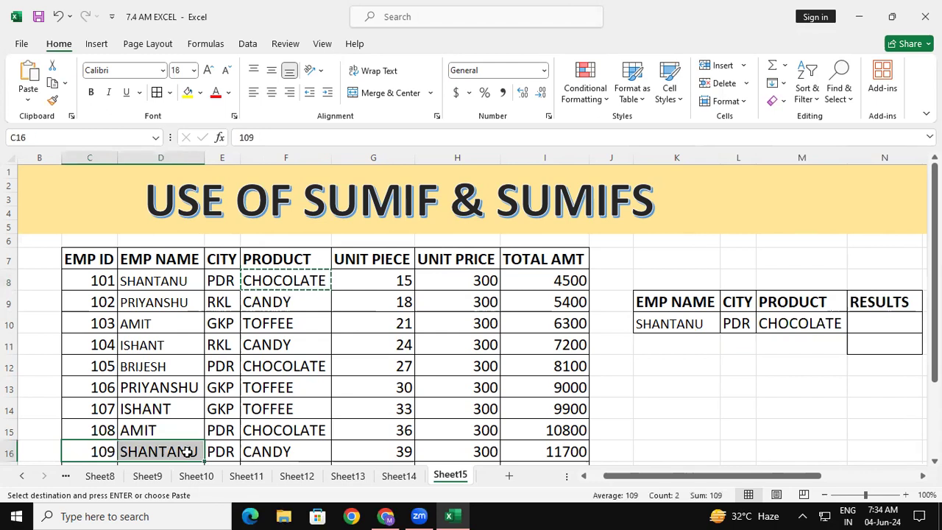
pyautogui.click(891, 322)
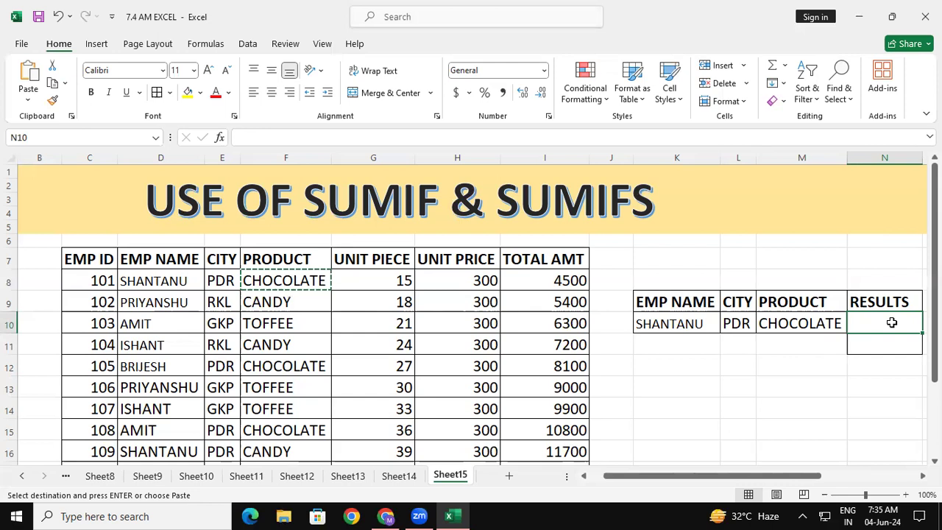
pyautogui.write('=')
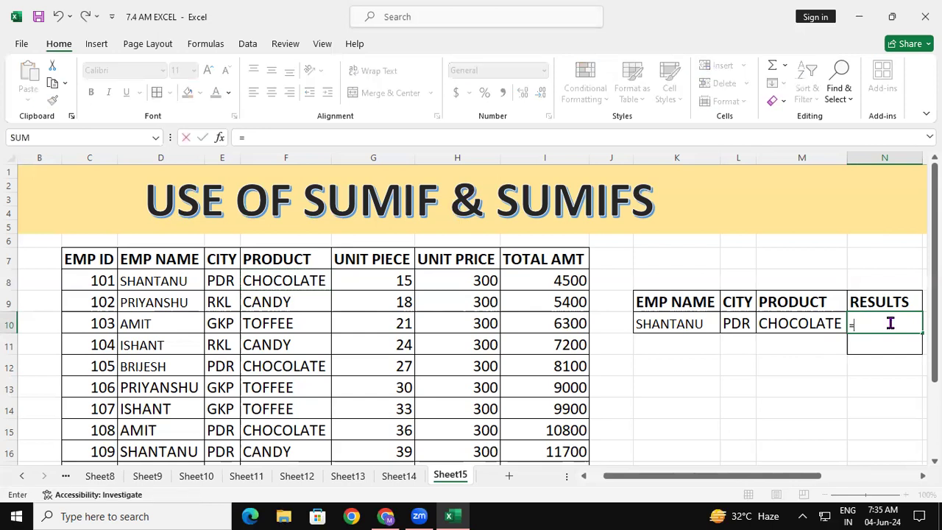
pyautogui.write('S')
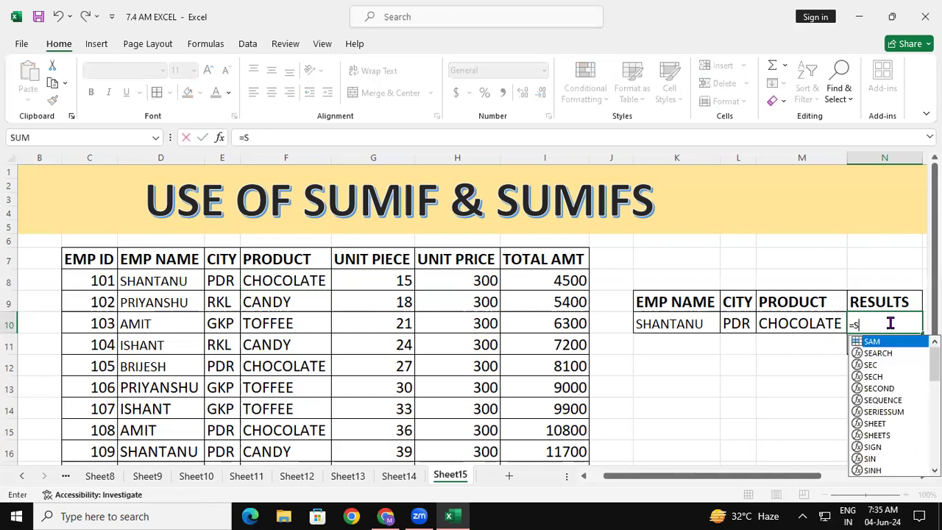
pyautogui.write('UMIF(')
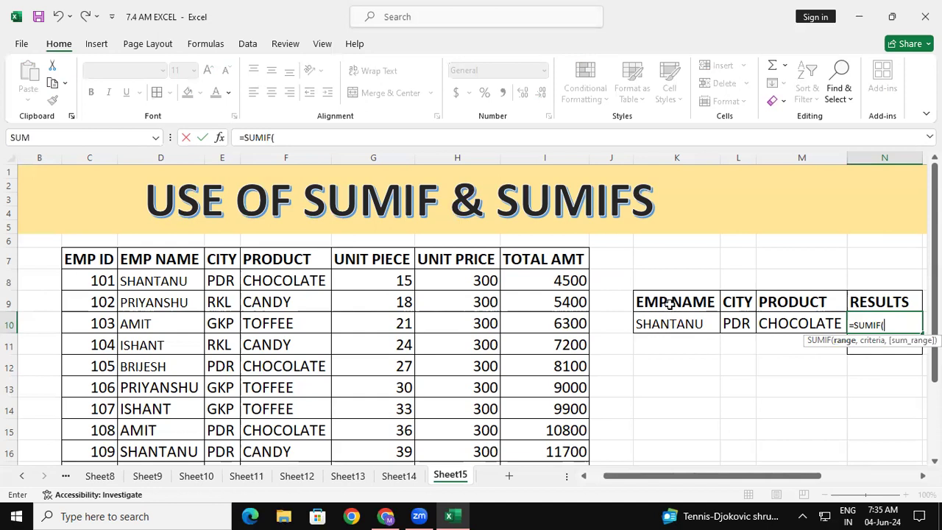
pyautogui.click(147, 266)
pyautogui.moveTo(146, 266); pyautogui.dragTo(140, 421)
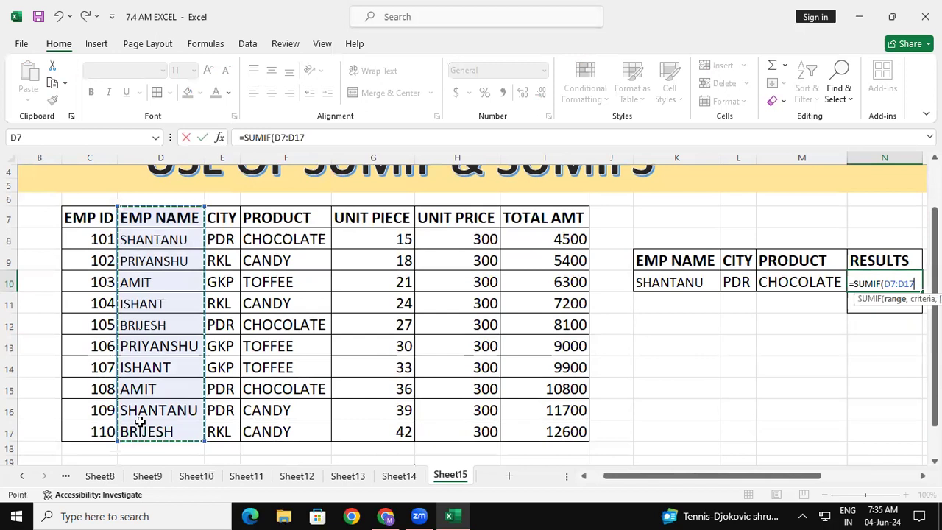
pyautogui.write(',')
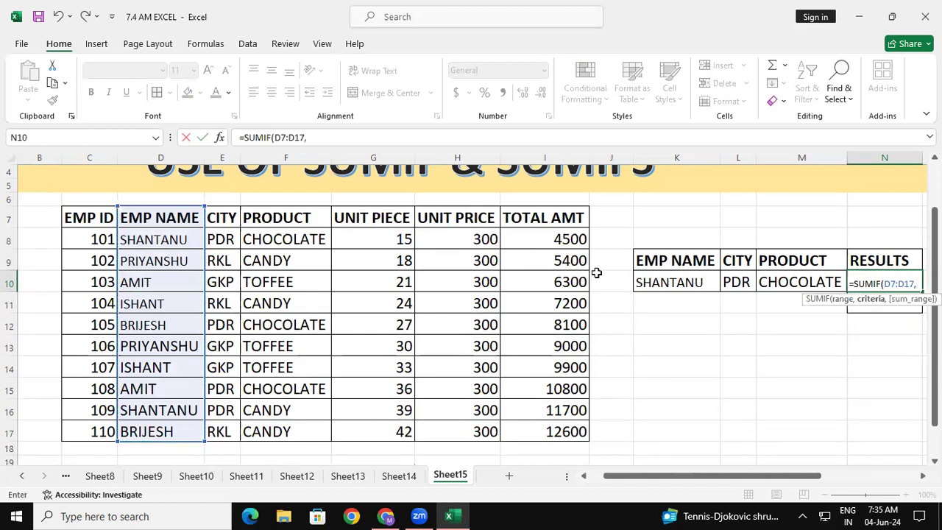
# Complete the SUMIF formula in N10 with K10 as the criteria and the TOTAL AMT column I7:I17 as the sum range.
pyautogui.click(687, 283)
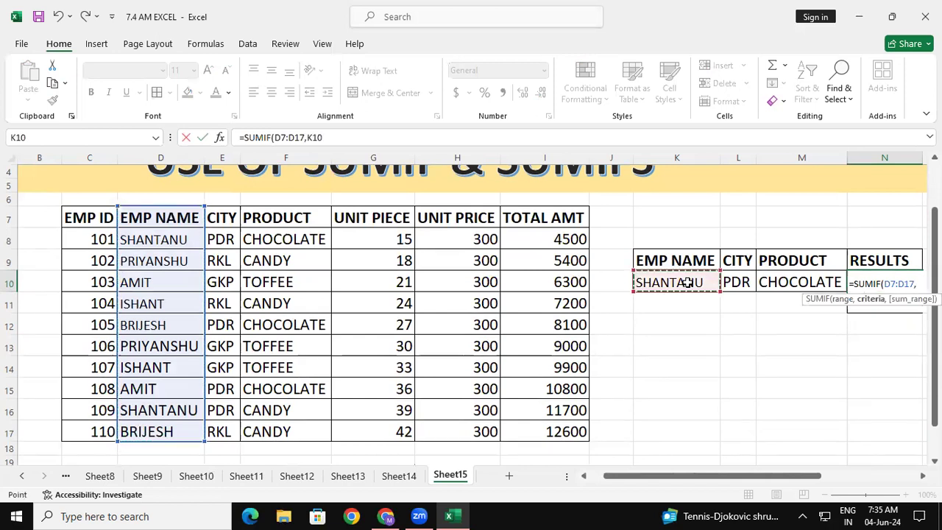
pyautogui.write(',')
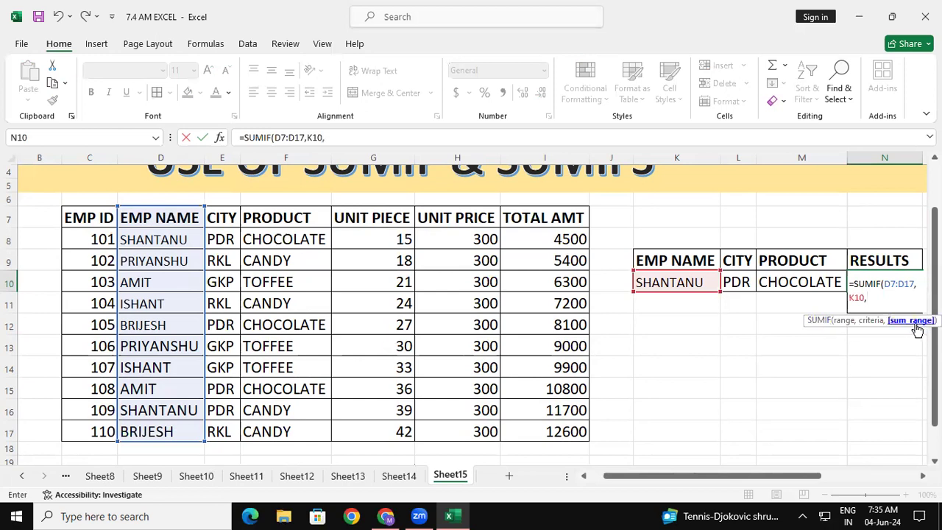
pyautogui.moveTo(543, 220); pyautogui.dragTo(553, 429)
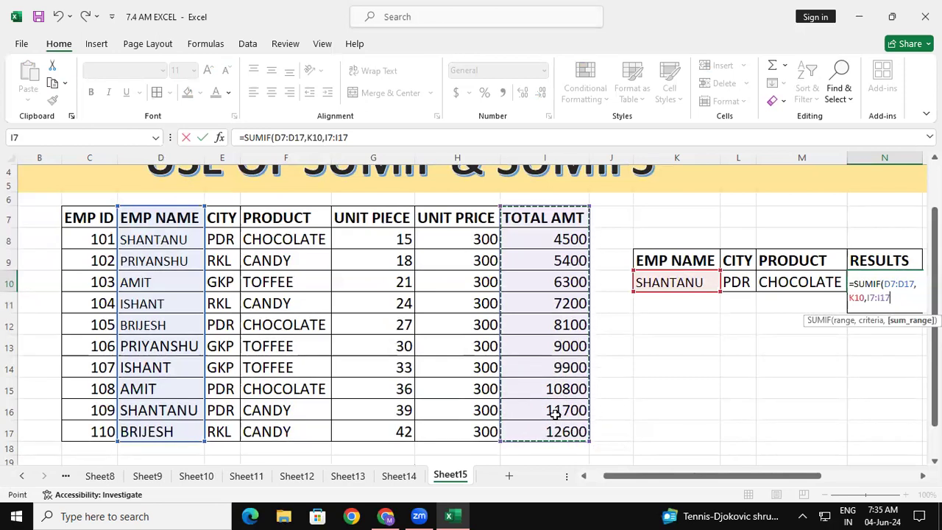
pyautogui.write(')')
pyautogui.press('Return')
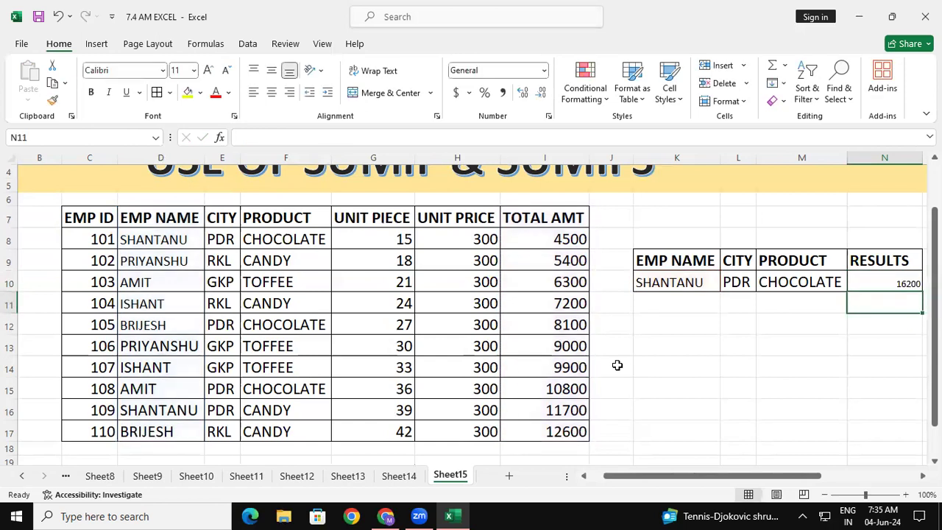
# Enlarge the font of the SUMIF result in N10 by two sizes.
pyautogui.click(880, 286)
pyautogui.click(208, 70)
pyautogui.click(209, 70)
# Enter the check formula =I8+I16 in K17 to add the first employee's two total amounts.
pyautogui.click(684, 436)
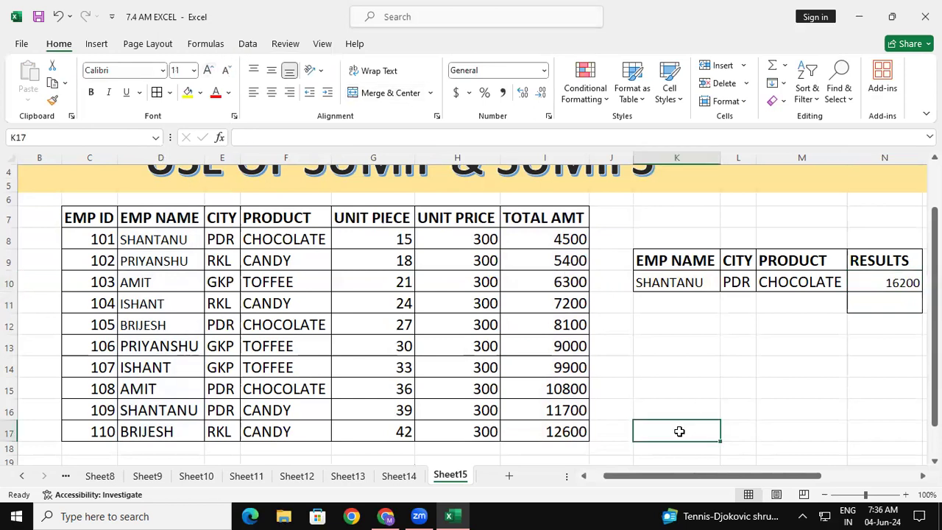
pyautogui.write('=')
pyautogui.click(550, 238)
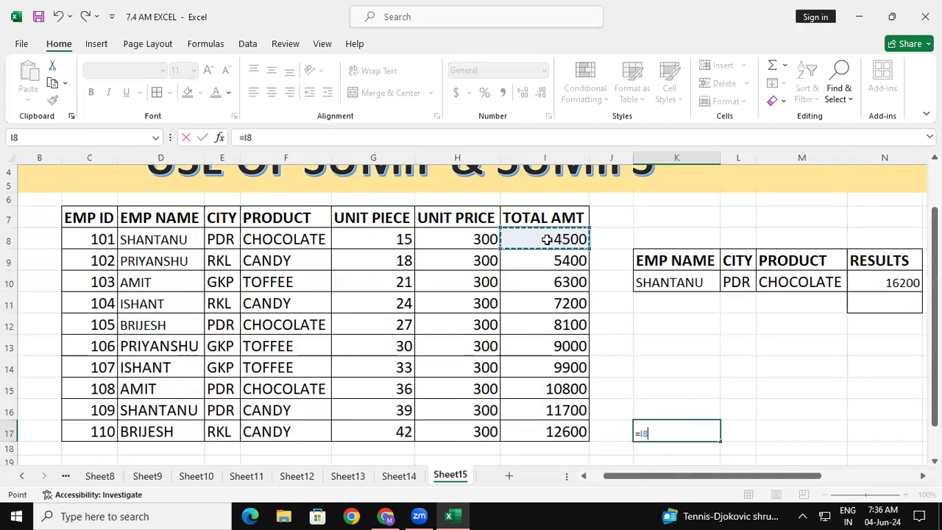
pyautogui.write('+')
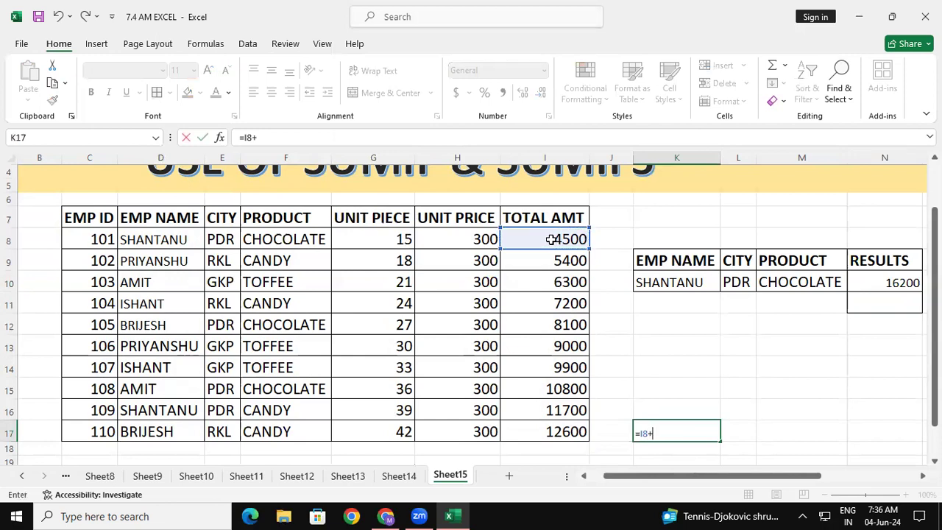
pyautogui.click(564, 409)
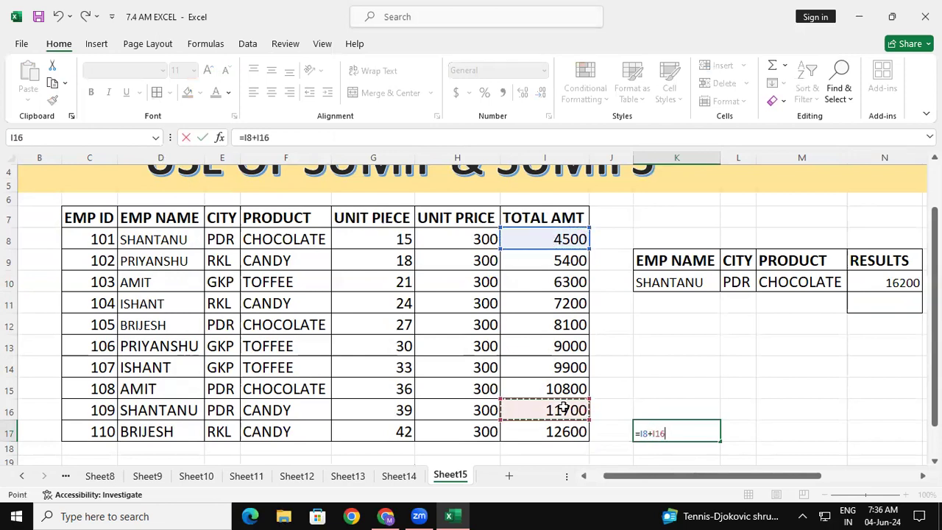
pyautogui.press('Return')
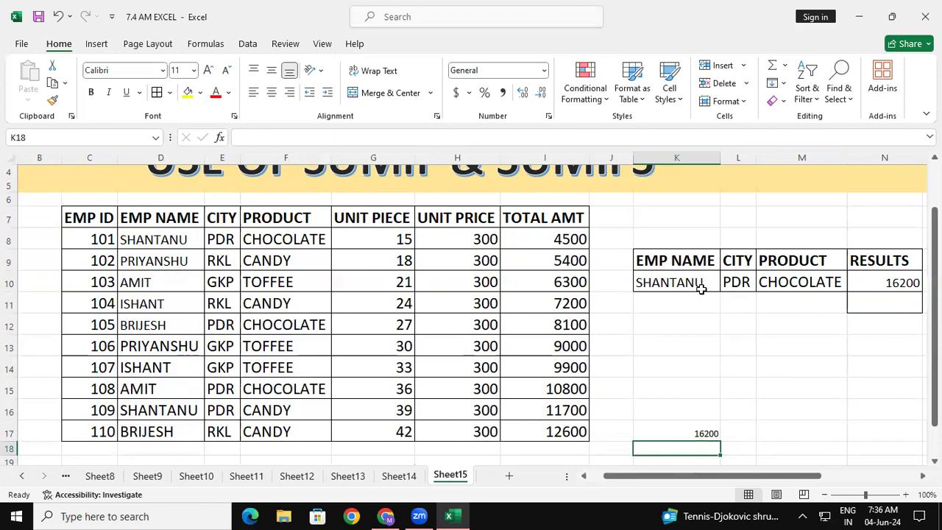
# Replace the name in K10 with that of the employee with EMP ID 103.
pyautogui.click(676, 276)
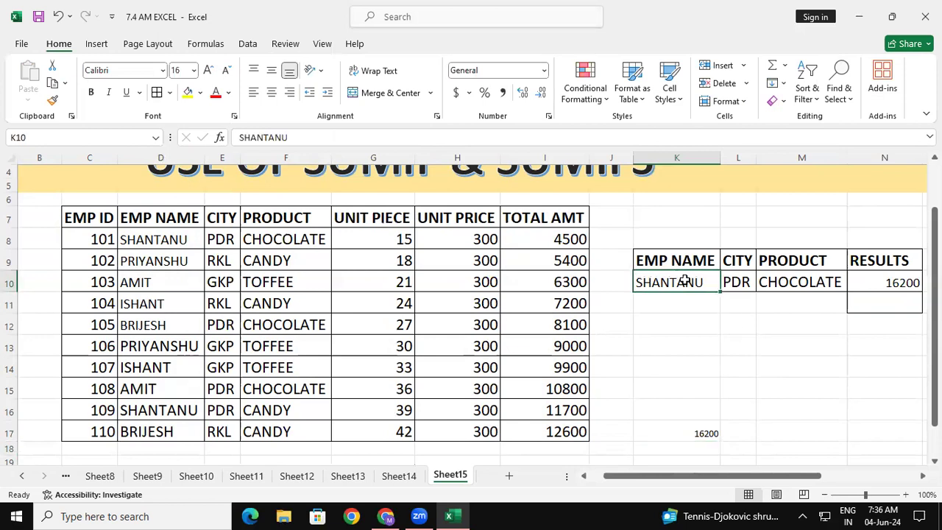
pyautogui.write('AMIT')
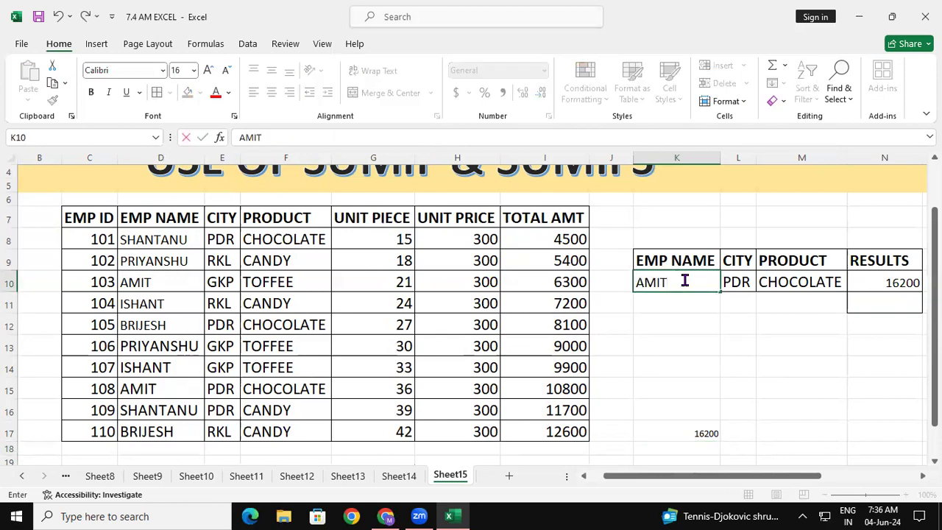
pyautogui.press('Return')
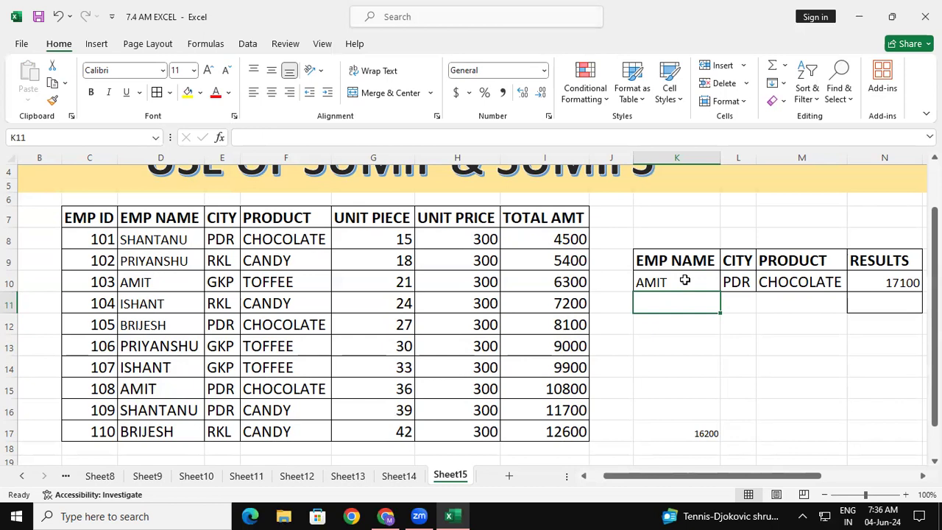
# Enter the check formula =I10+I15 in K15 to add the total amounts of EMP IDs 103 and 108.
pyautogui.click(692, 381)
pyautogui.write('=')
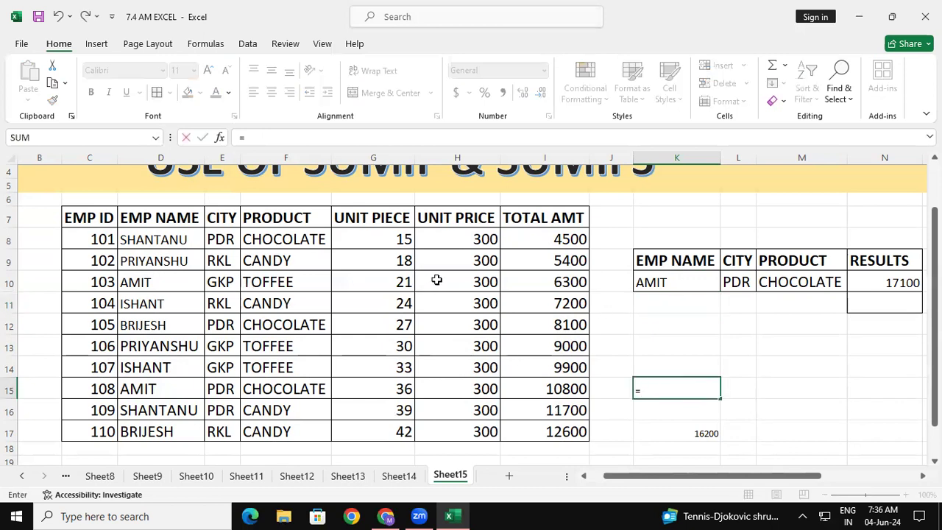
pyautogui.click(562, 280)
pyautogui.write('+')
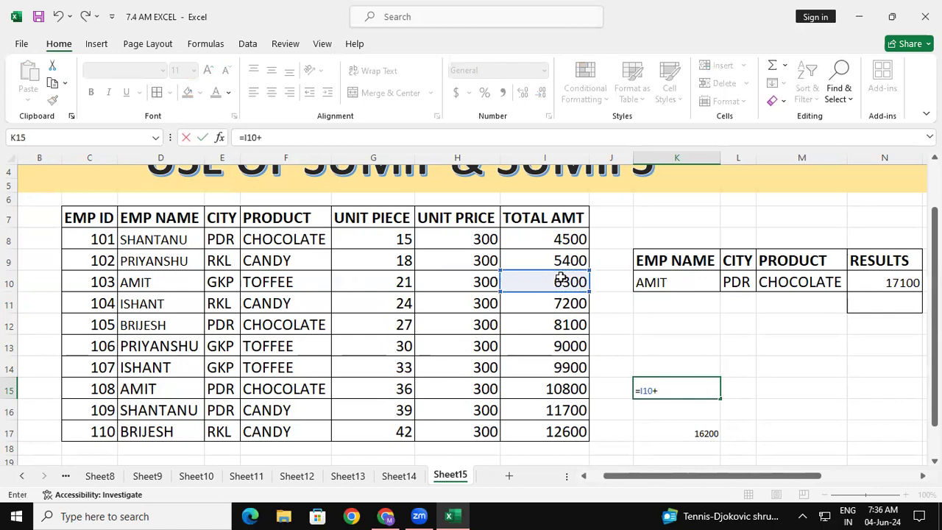
pyautogui.click(572, 394)
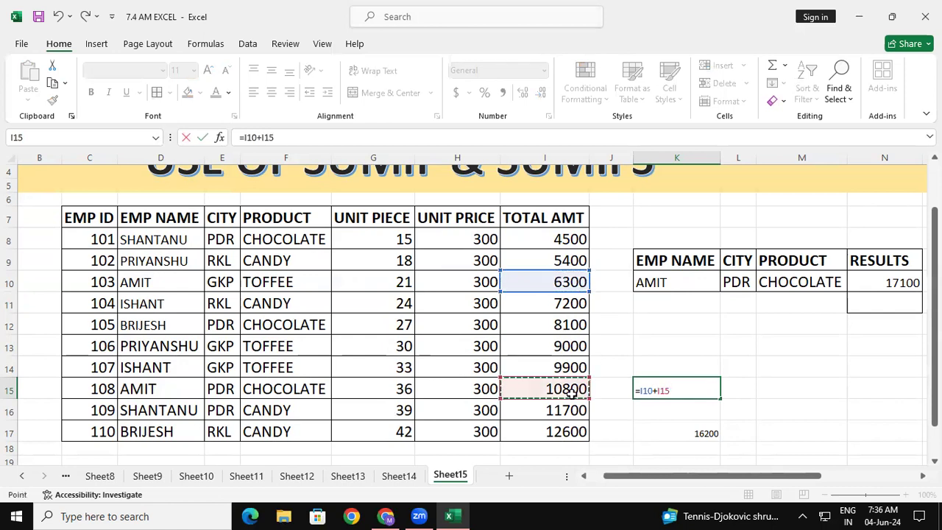
pyautogui.press('Return')
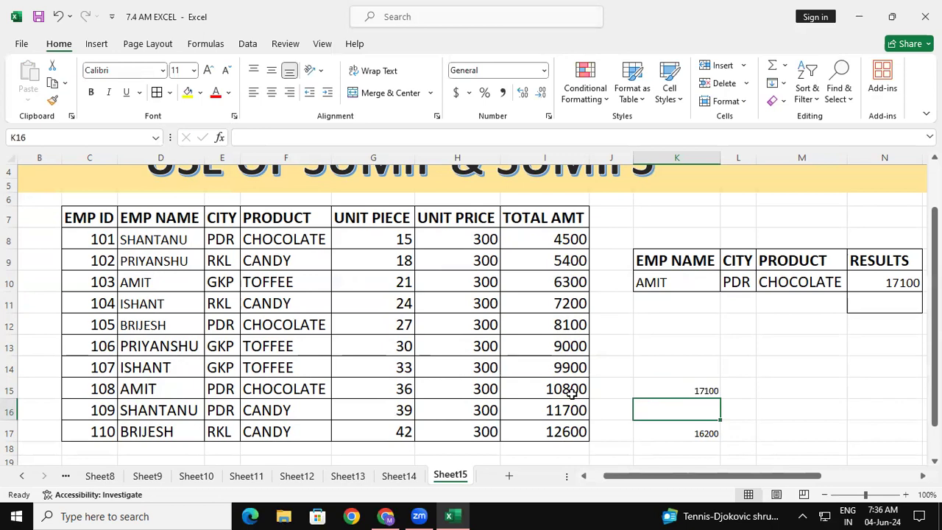
# Undo the check formula in K15 and the name change in K10.
pyautogui.hotkey('ctrl', 'z')
pyautogui.hotkey('ctrl', 'z')
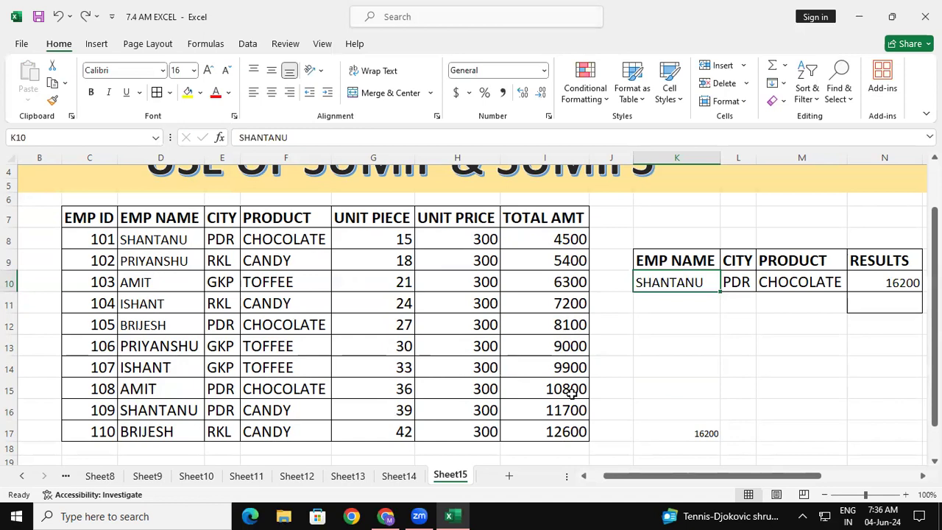
# Enter =SUMIF(E7:E17,L10,I7:I17) in O10 to total the amounts for the city in L10.
pyautogui.moveTo(656, 477); pyautogui.dragTo(700, 481)
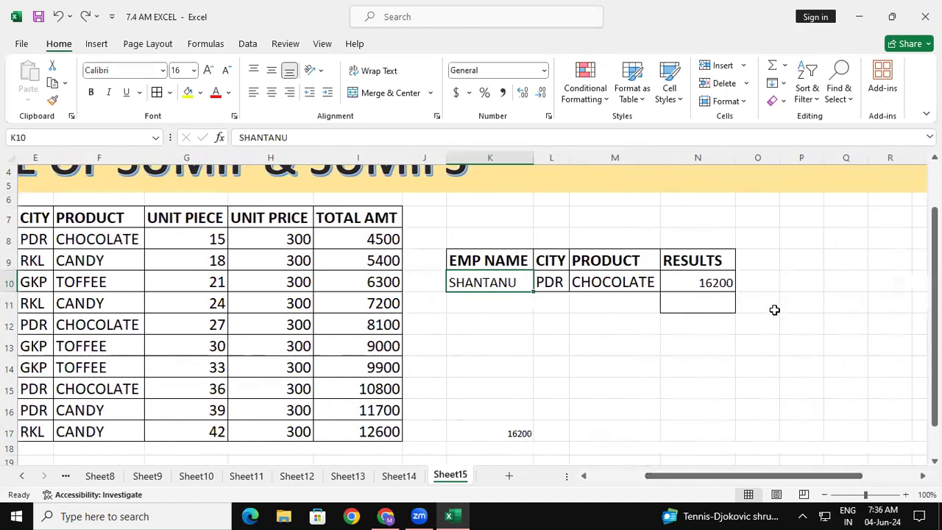
pyautogui.click(761, 281)
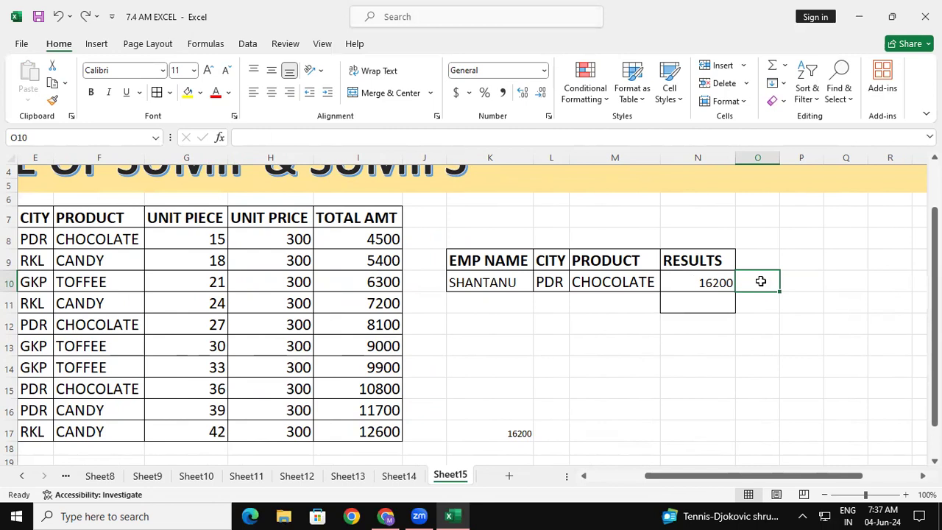
pyautogui.write('=SUM')
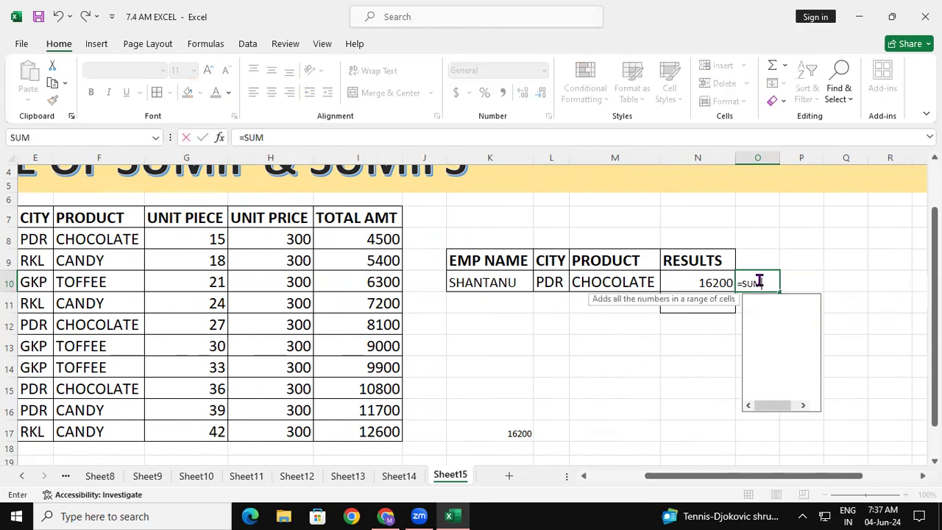
pyautogui.write('IF')
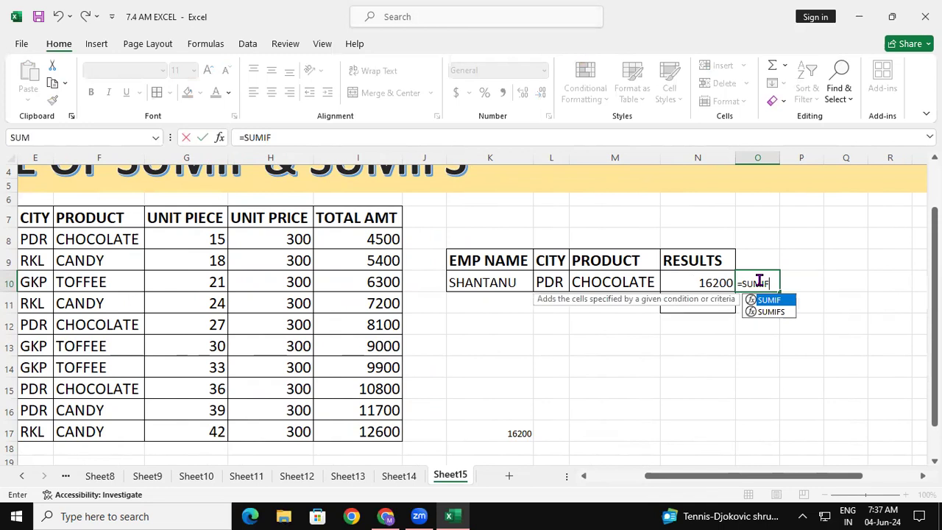
pyautogui.write('(')
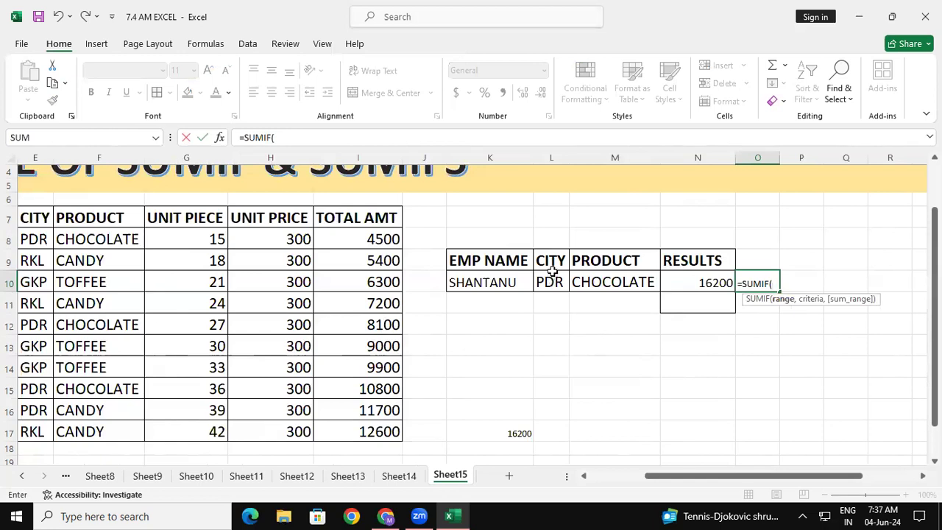
pyautogui.moveTo(739, 484); pyautogui.dragTo(593, 473)
pyautogui.moveTo(184, 213); pyautogui.dragTo(195, 423)
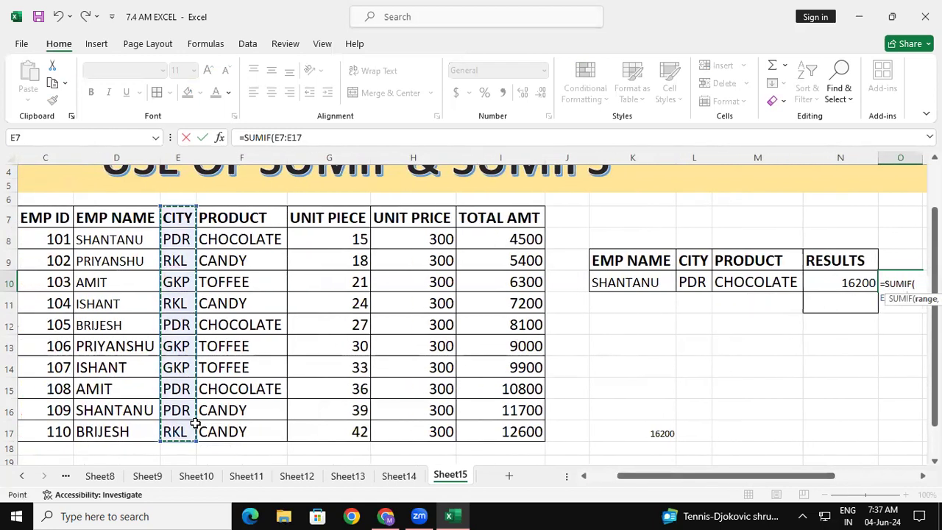
pyautogui.write(',')
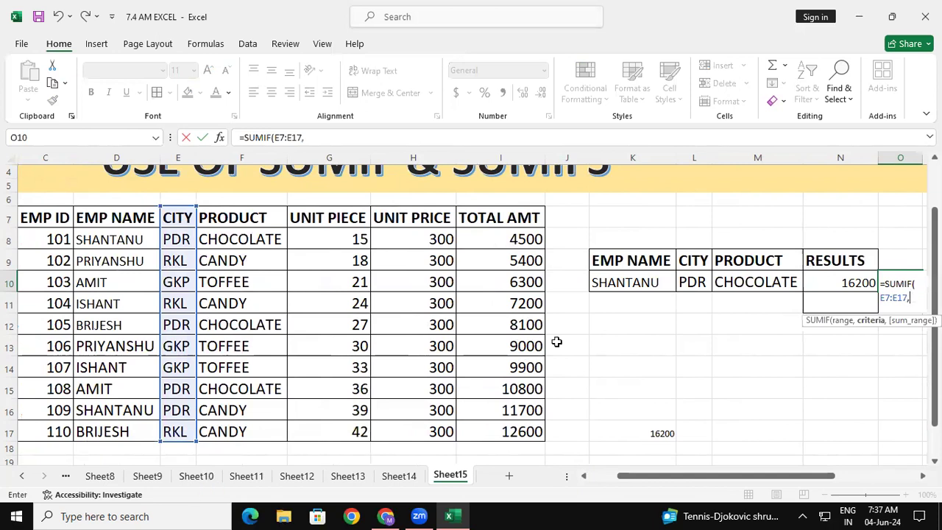
pyautogui.click(688, 283)
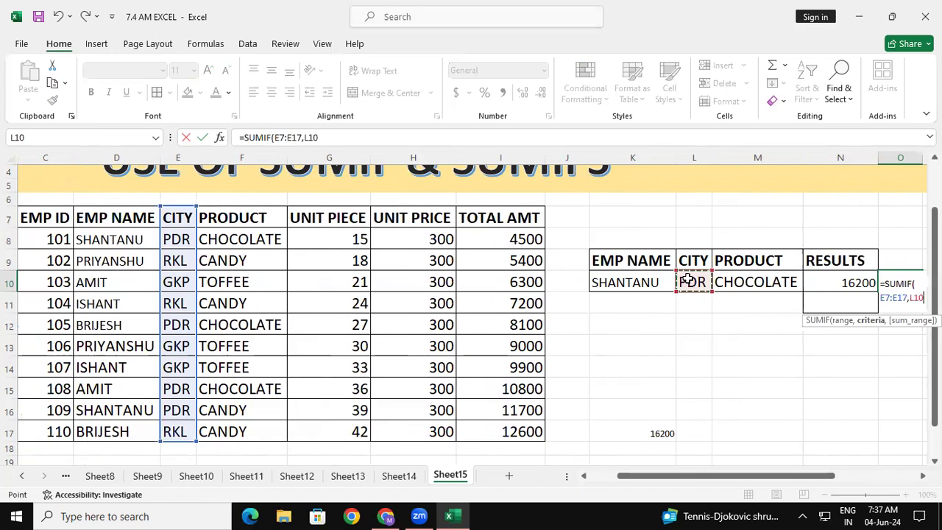
pyautogui.write(',')
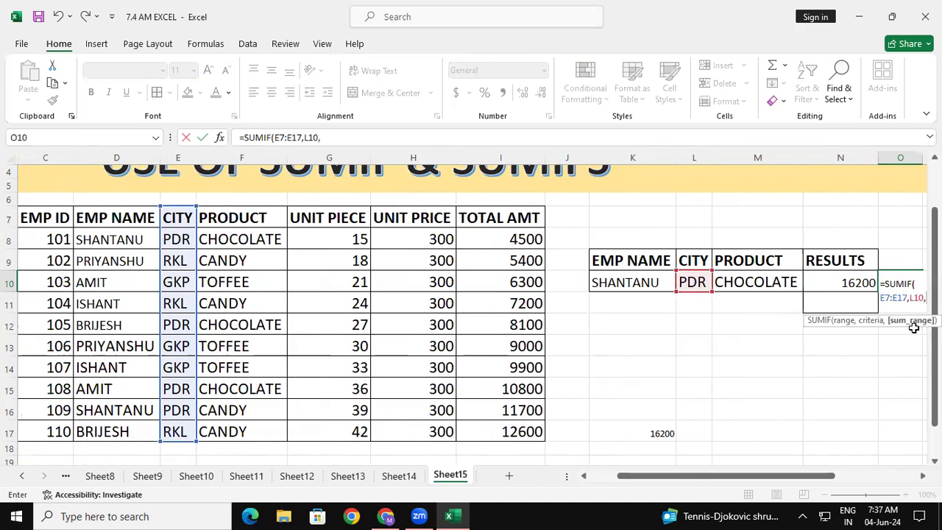
pyautogui.moveTo(508, 218); pyautogui.dragTo(510, 427)
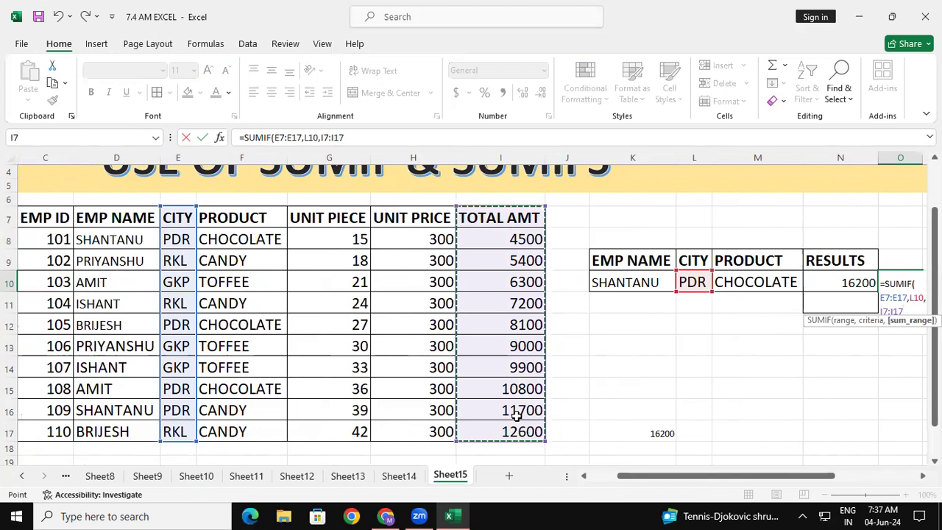
pyautogui.write(')')
pyautogui.press('Return')
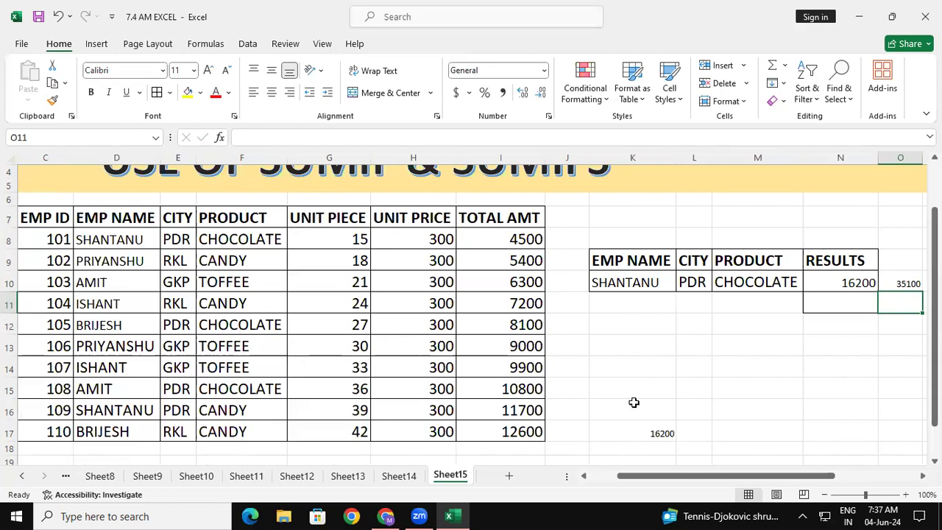
# Enter the check formula =I8+I12+I15+I16 in K16 to add the total amounts of the PDR rows.
pyautogui.click(635, 406)
pyautogui.write('=')
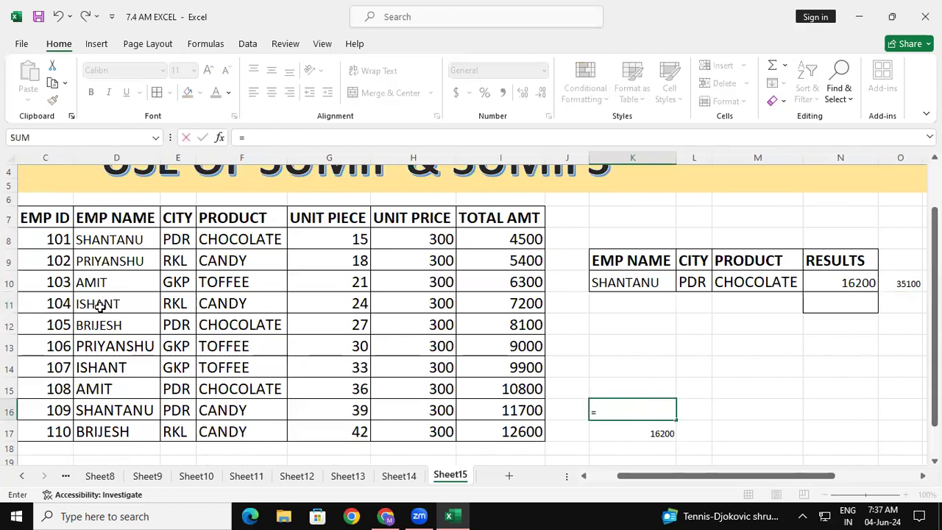
pyautogui.click(500, 236)
pyautogui.write('+')
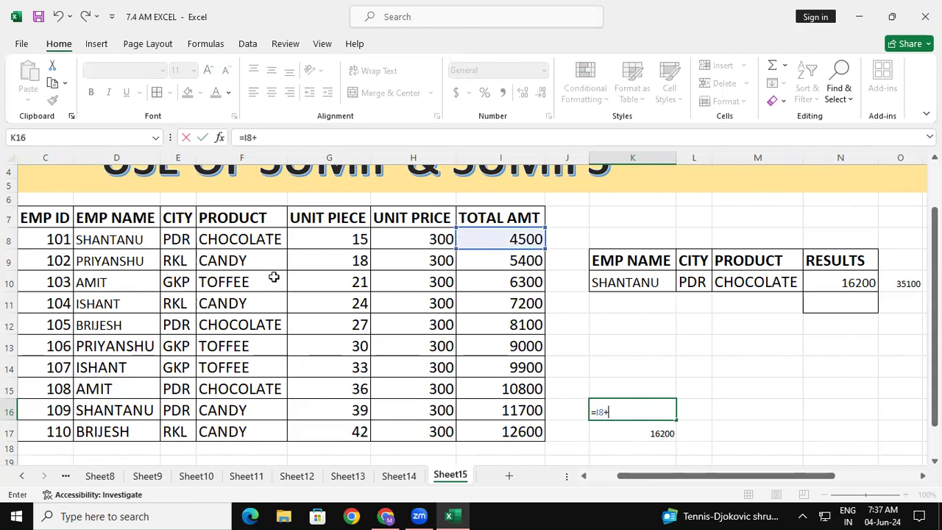
pyautogui.click(538, 322)
pyautogui.write('+')
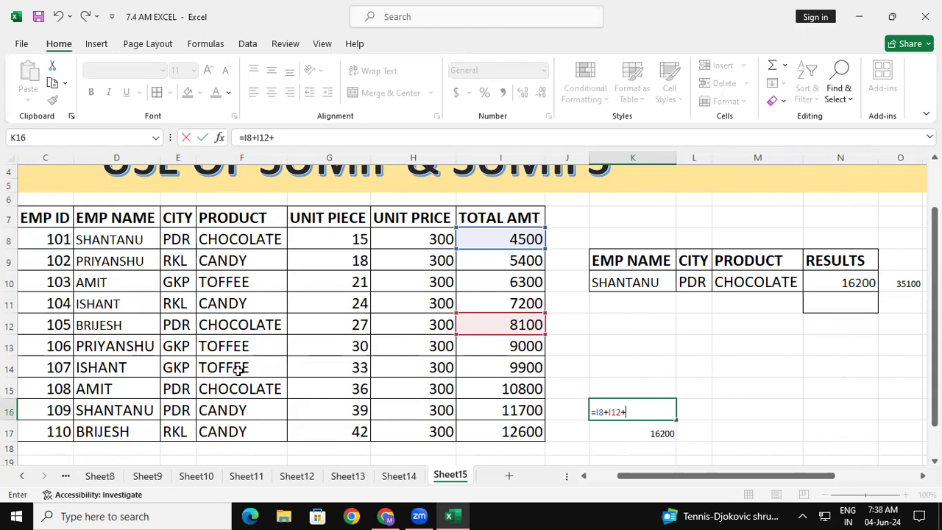
pyautogui.click(527, 392)
pyautogui.write('+')
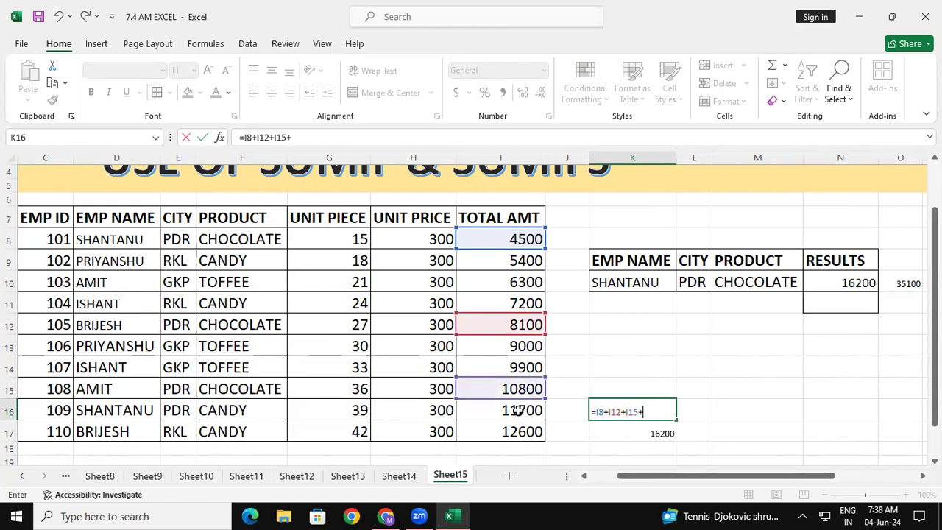
pyautogui.click(520, 412)
pyautogui.press('Return')
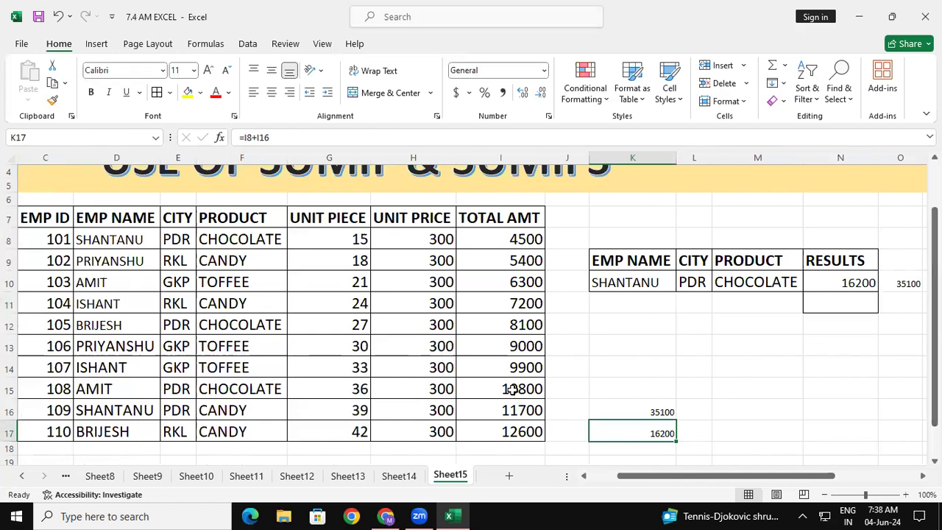
# Try RKL as the city criterion in L10 and undo the change.
pyautogui.click(692, 284)
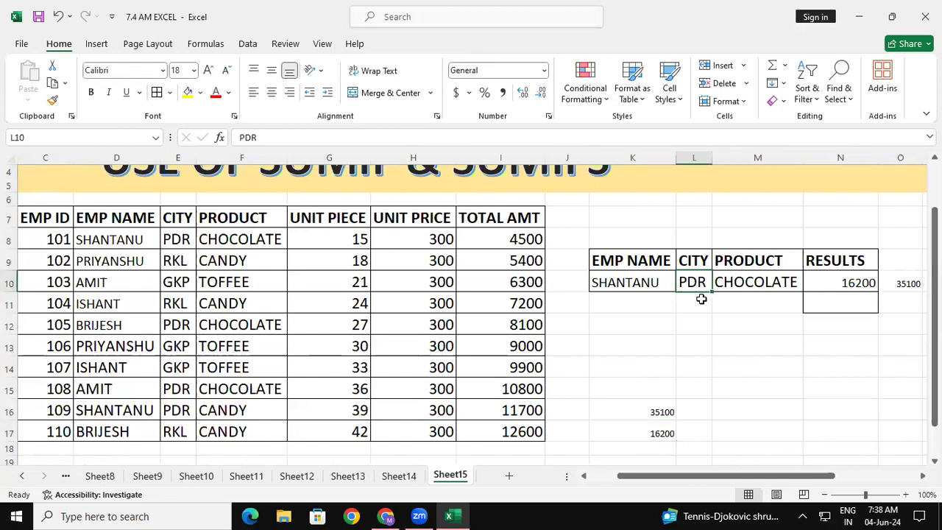
pyautogui.write('RKL')
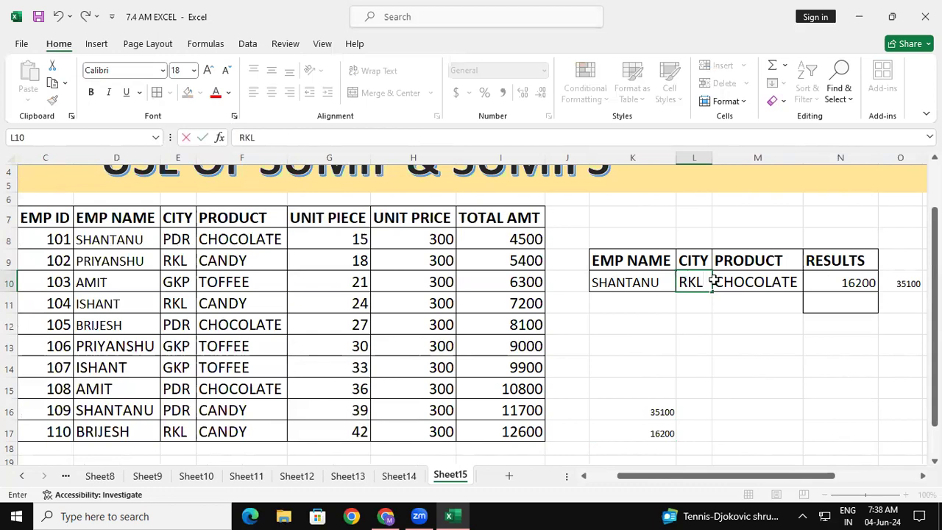
pyautogui.press('Return')
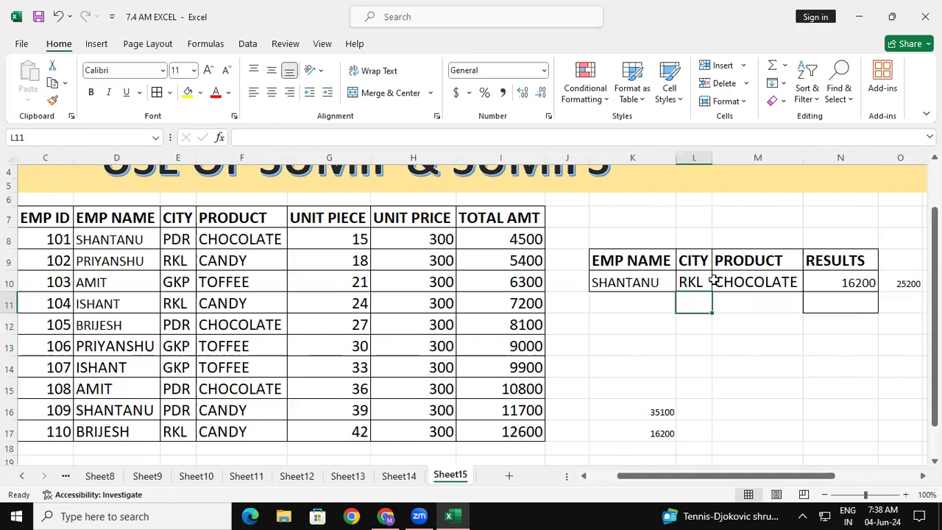
pyautogui.hotkey('ctrl', 'z')
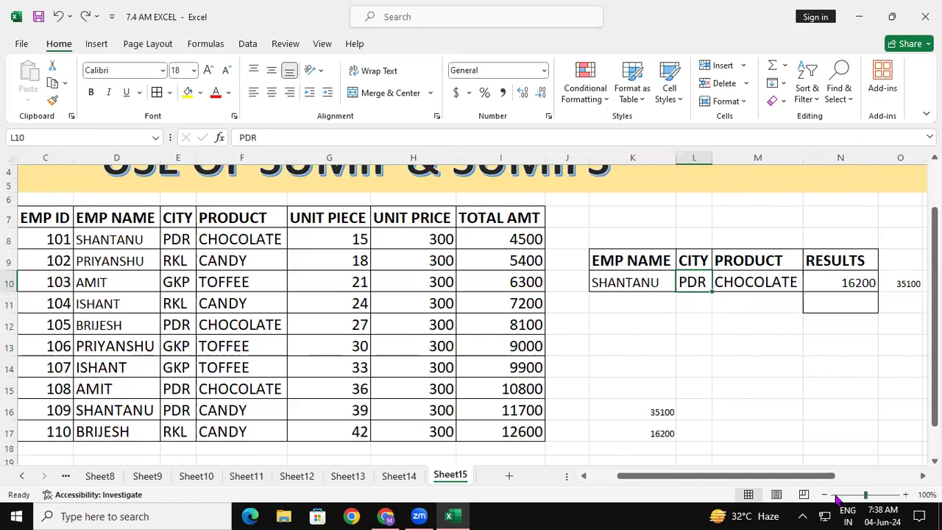
# Enter =SUMIF(F7:F17,M10,I7:I17) in P10 to total the amounts for the product in M10.
pyautogui.moveTo(823, 475); pyautogui.dragTo(851, 475)
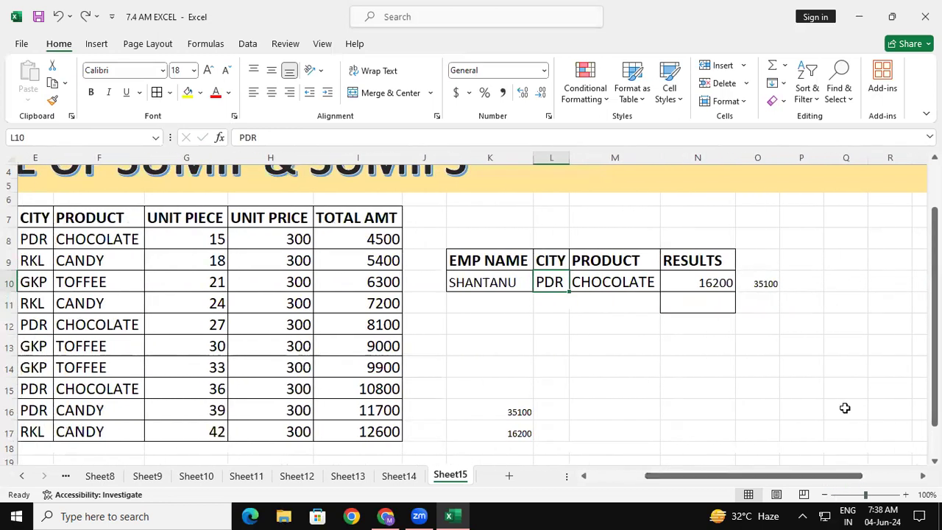
pyautogui.click(808, 280)
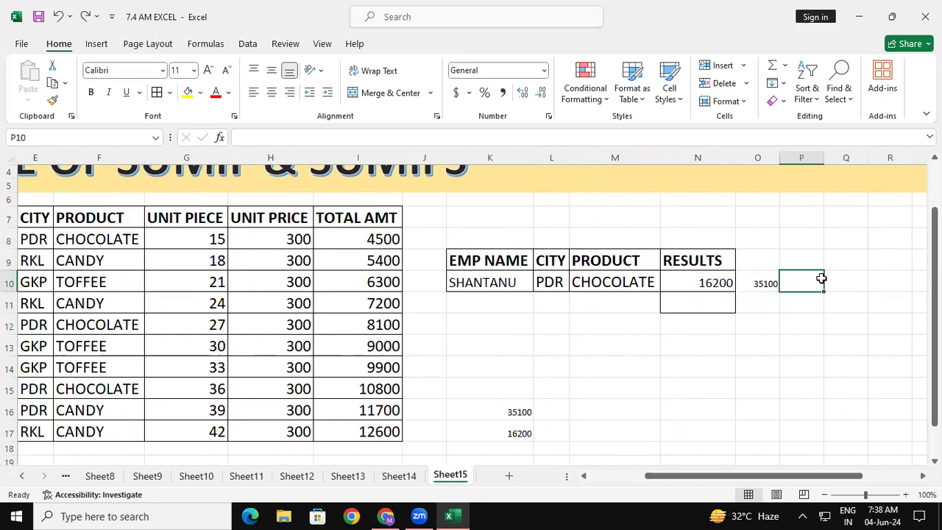
pyautogui.write('=S')
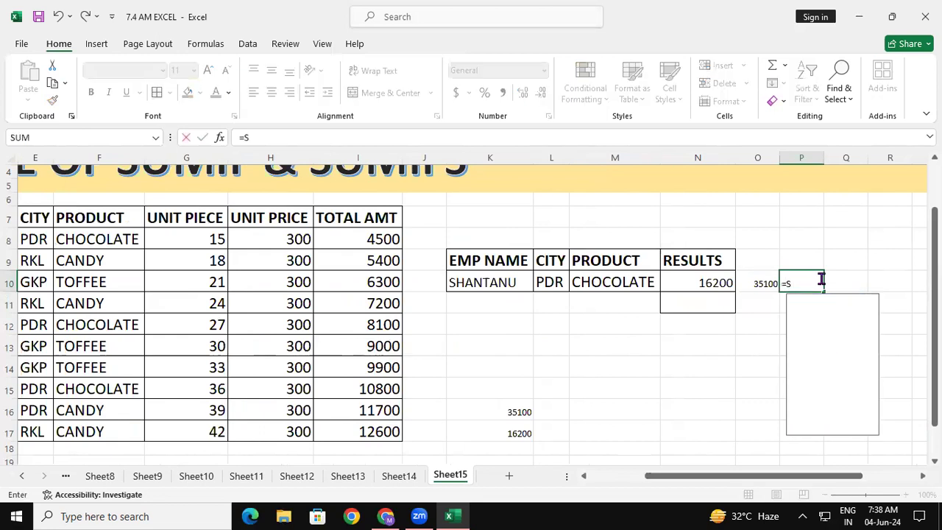
pyautogui.write('UMIF')
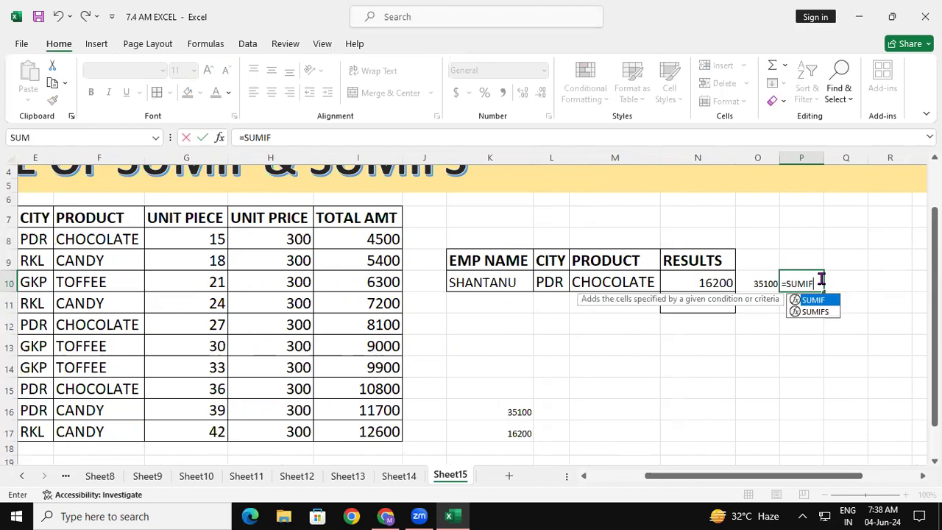
pyautogui.write('(')
pyautogui.scroll(-1, 822, 282)
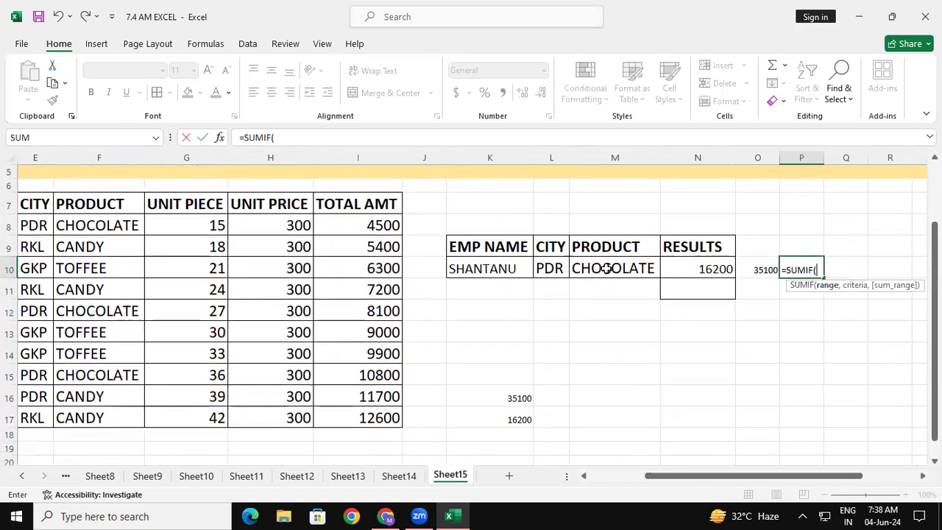
pyautogui.moveTo(125, 203); pyautogui.dragTo(119, 414)
pyautogui.write(',')
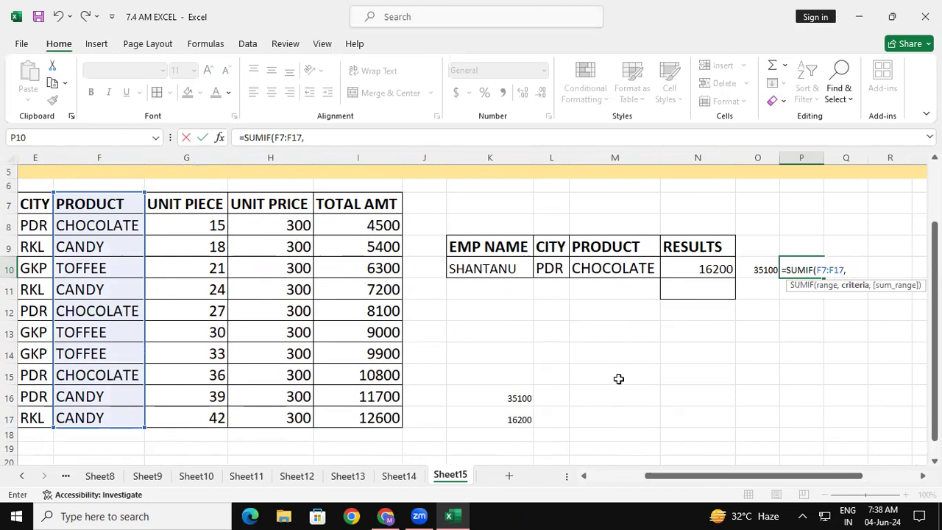
pyautogui.click(624, 268)
pyautogui.write(',')
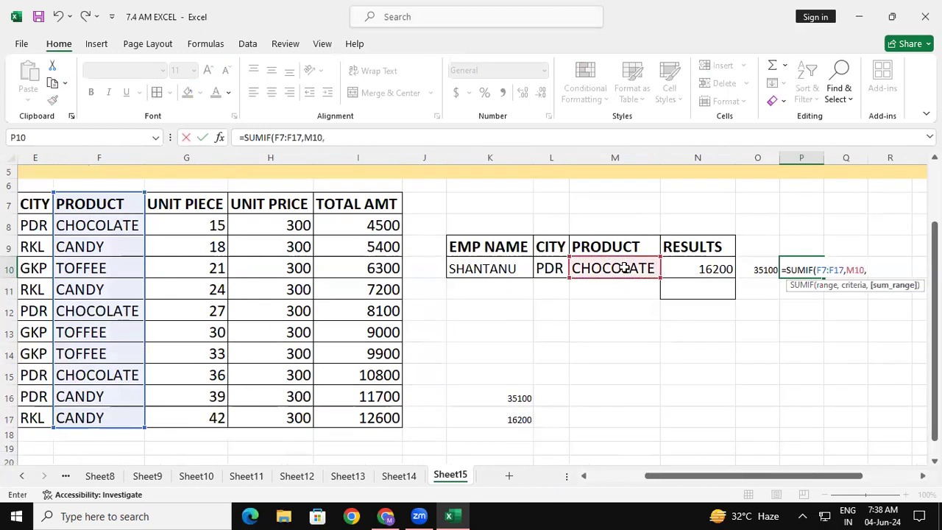
pyautogui.click(367, 199)
pyautogui.moveTo(367, 271); pyautogui.dragTo(370, 396)
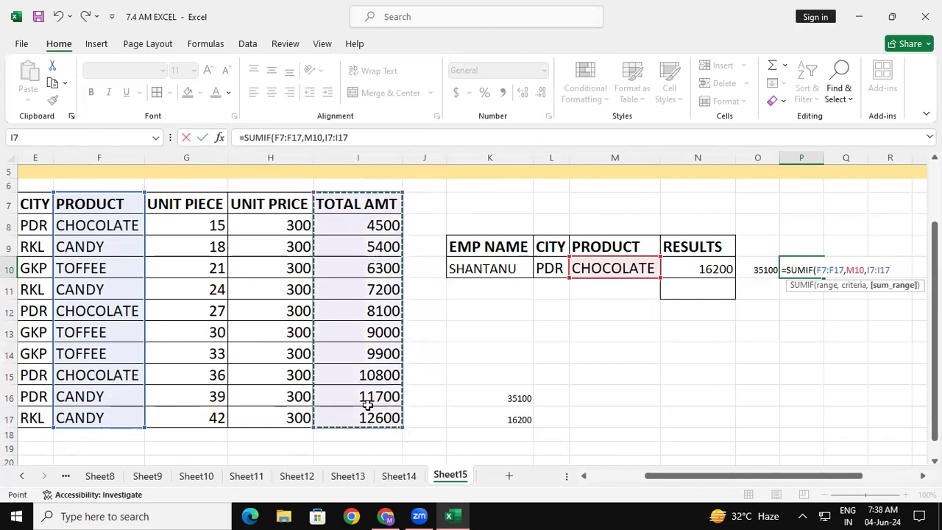
pyautogui.write(')')
pyautogui.press('Return')
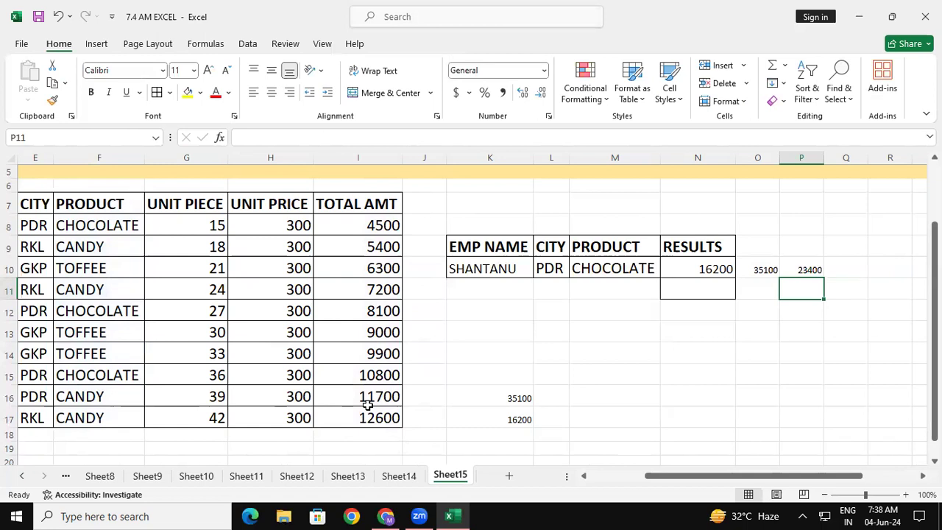
# Enter the check formula =I8+I12+I15 in K15 to add the total amounts of the CHOCOLATE rows.
pyautogui.click(525, 377)
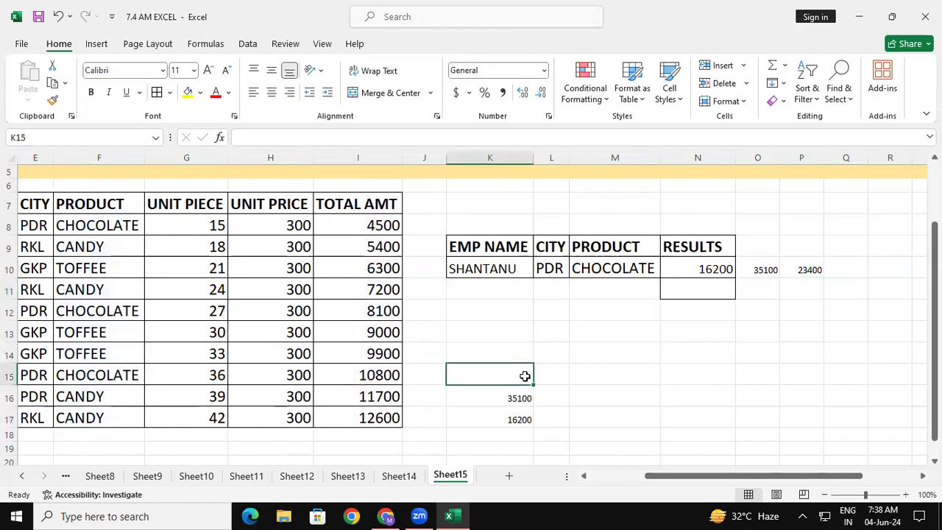
pyautogui.write('=')
pyautogui.click(390, 225)
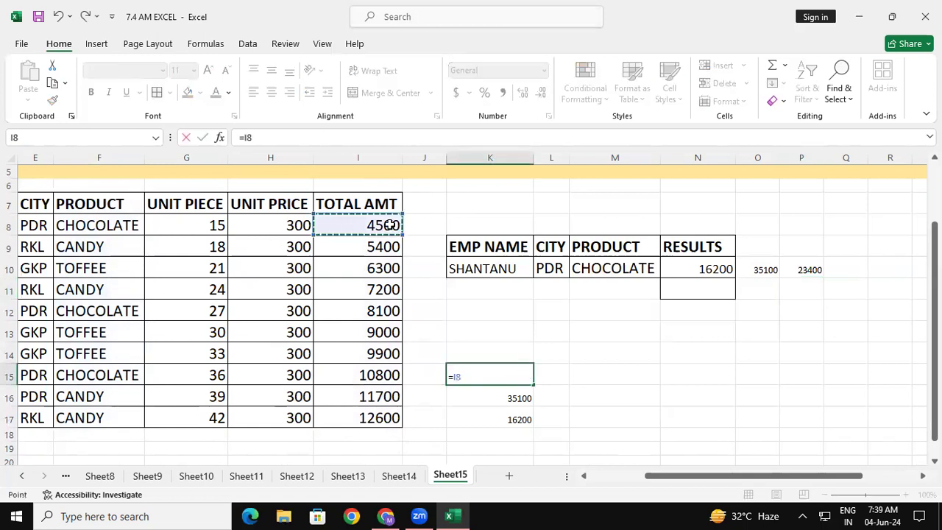
pyautogui.write('+')
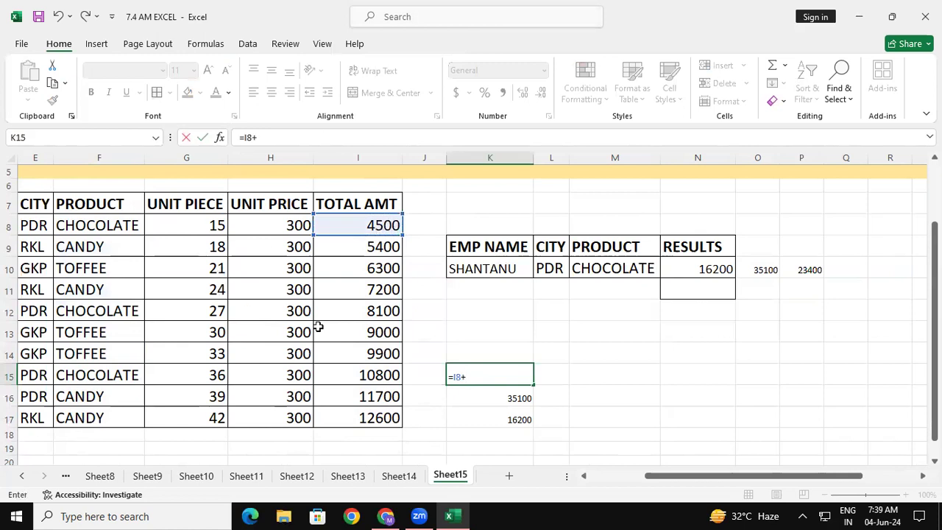
pyautogui.click(345, 309)
pyautogui.write('+')
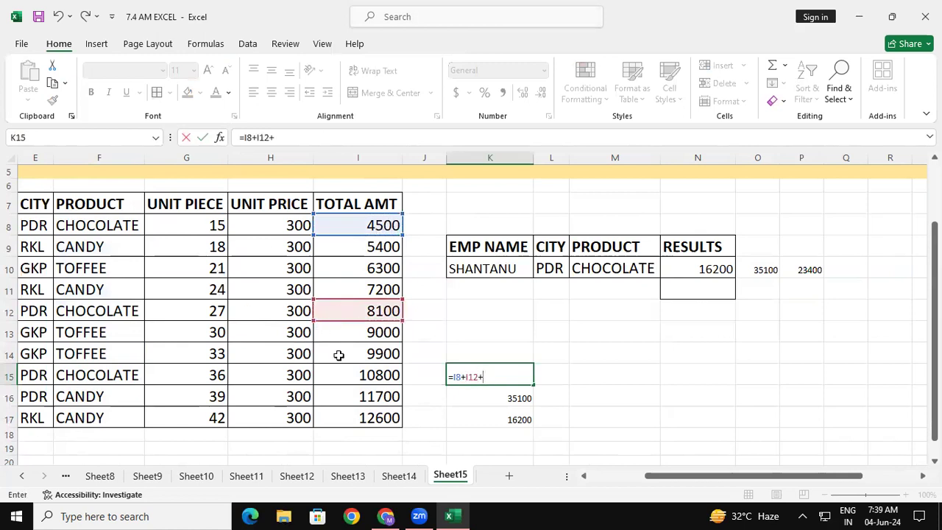
pyautogui.click(358, 375)
pyautogui.write('+I16')
pyautogui.press('Return')
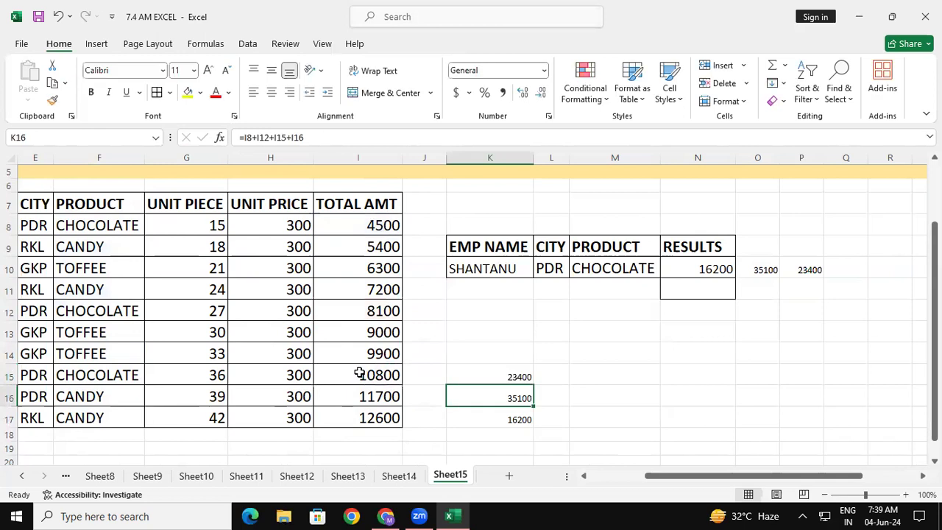
pyautogui.click(479, 380)
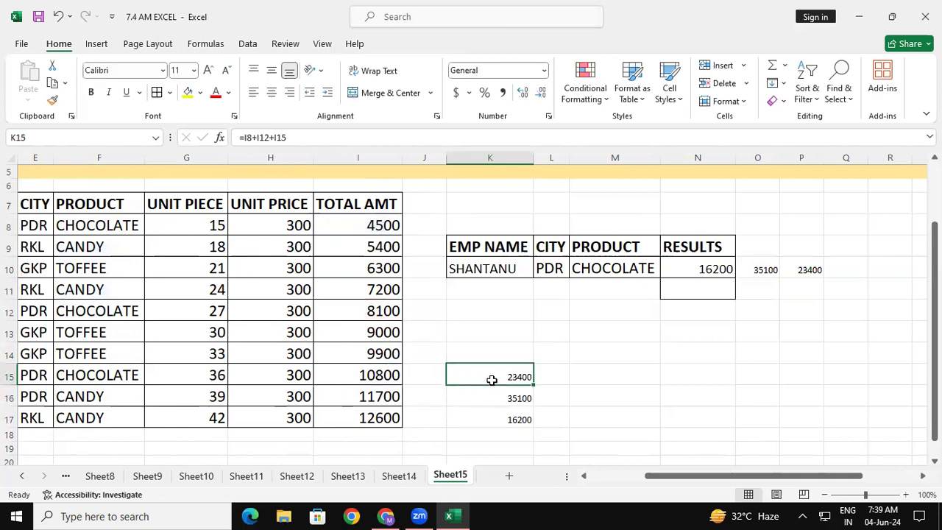
# Delete the check formulas from K15:K17.
pyautogui.moveTo(498, 377); pyautogui.dragTo(505, 416)
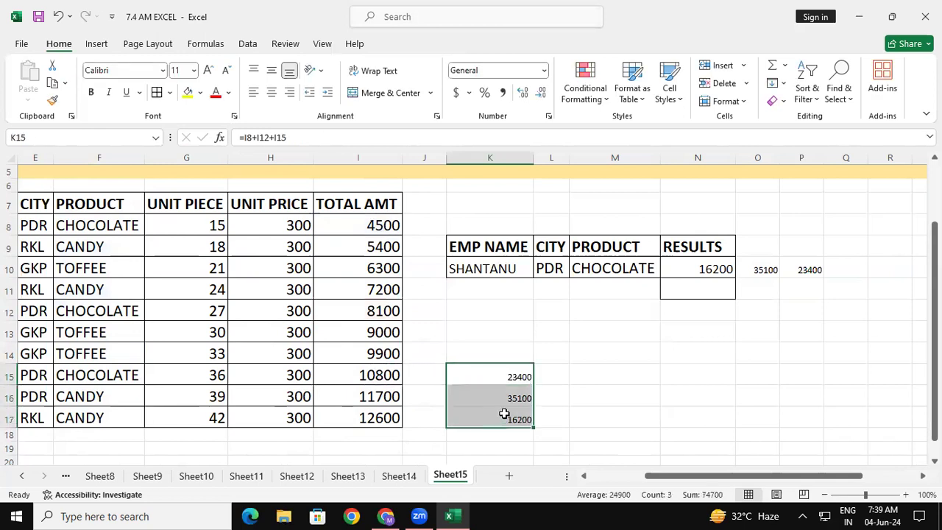
pyautogui.press('Delete')
pyautogui.click(600, 376)
# Try TOFFEE and CANDY as the product criterion in M10 and undo the changes.
pyautogui.click(608, 264)
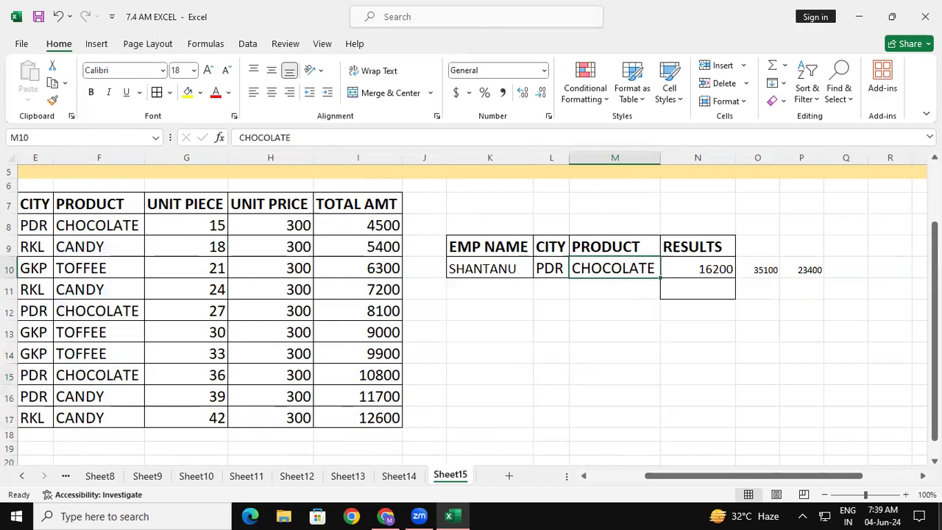
pyautogui.write('TOFFEE')
pyautogui.press('Return')
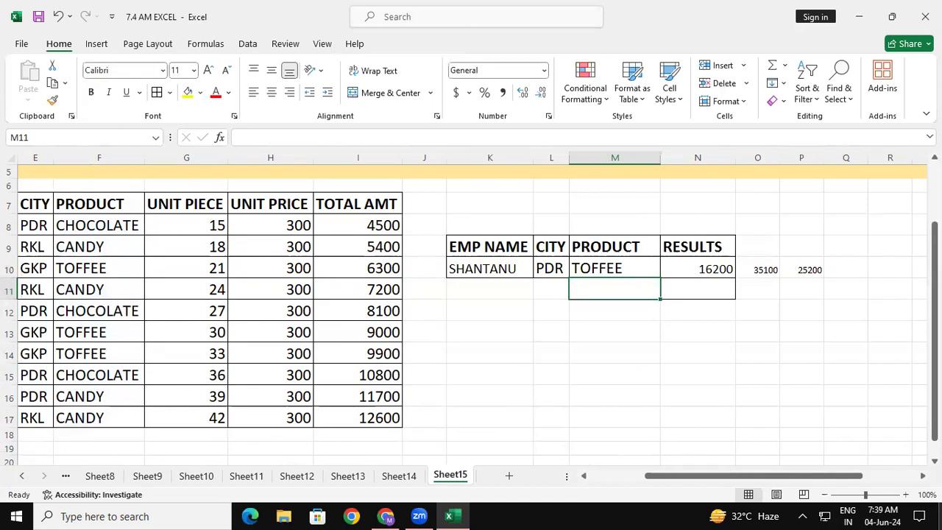
pyautogui.click(615, 268)
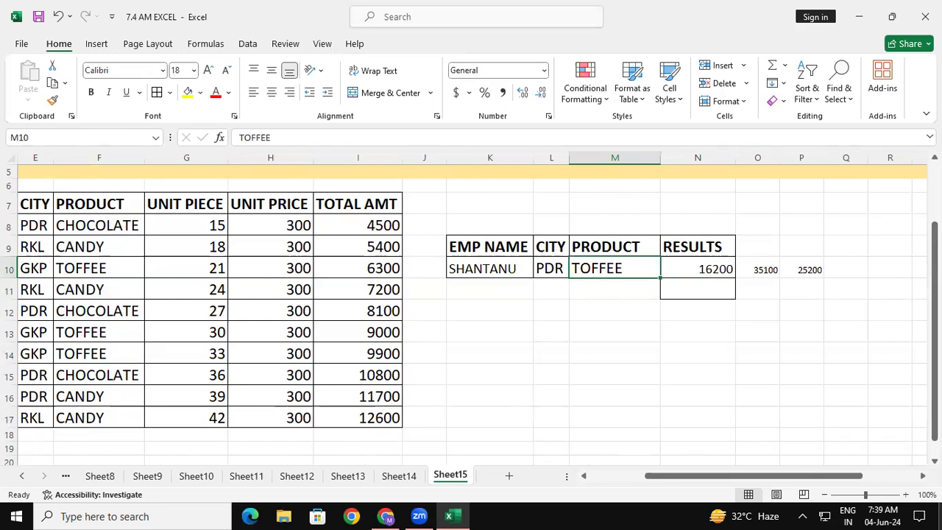
pyautogui.write('CAND')
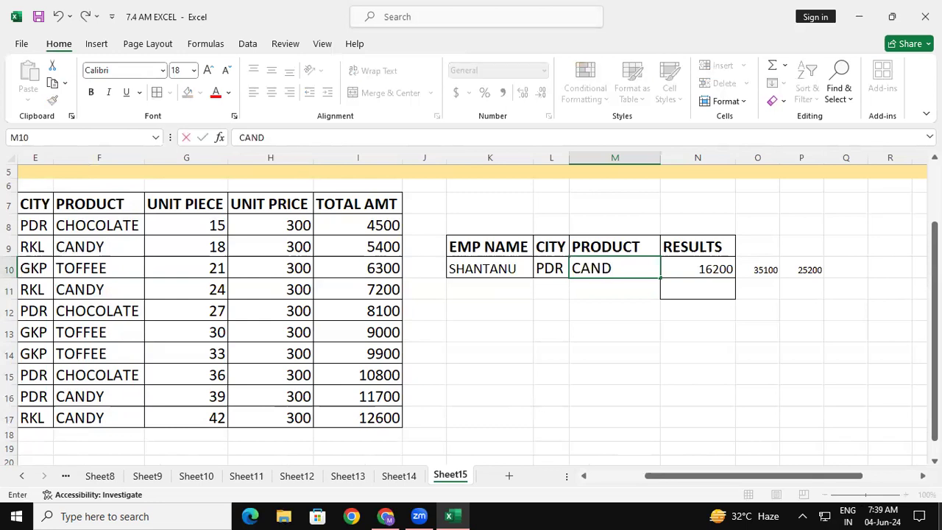
pyautogui.press('Return')
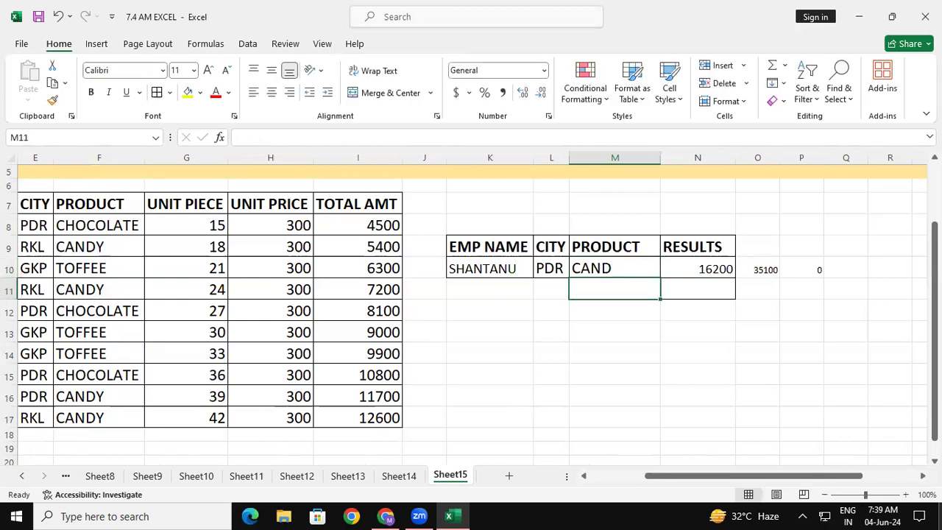
pyautogui.doubleClick(626, 270)
pyautogui.write('Y')
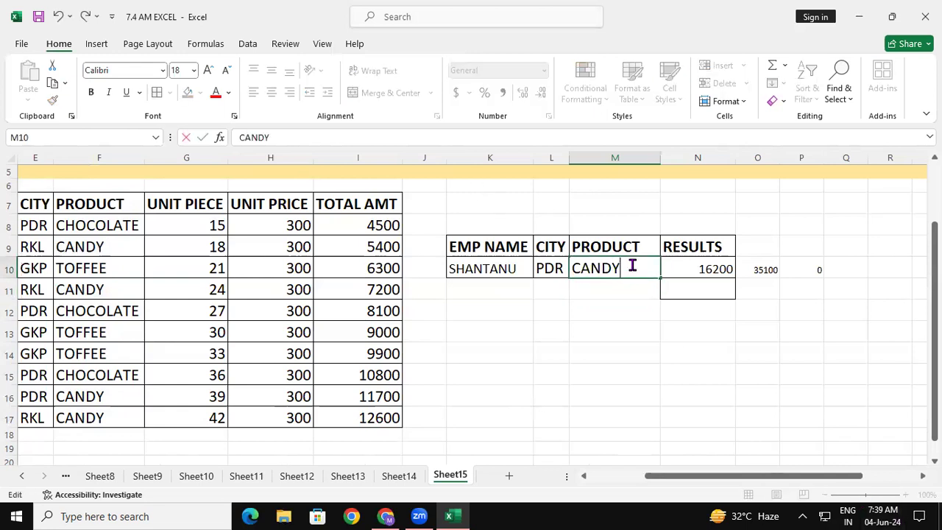
pyautogui.press('Return')
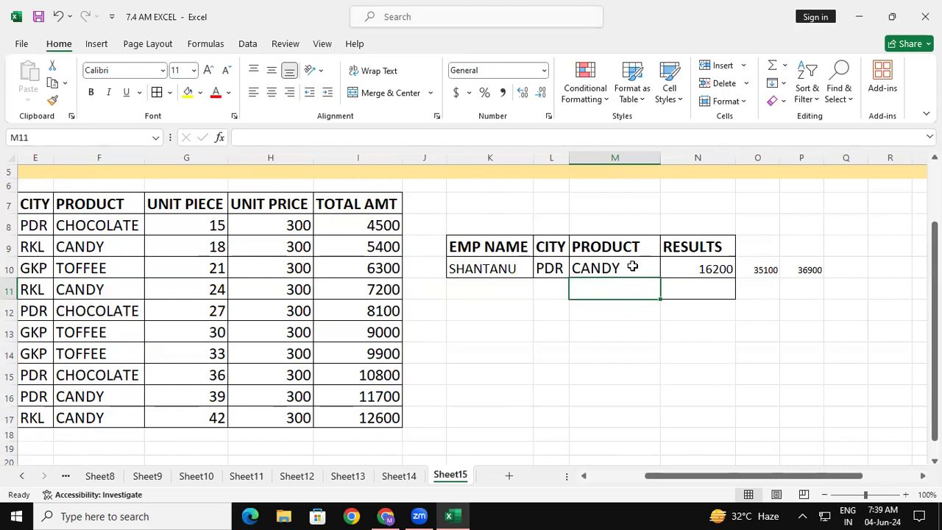
pyautogui.hotkey('ctrl', 'z')
pyautogui.hotkey('ctrl', 'z')
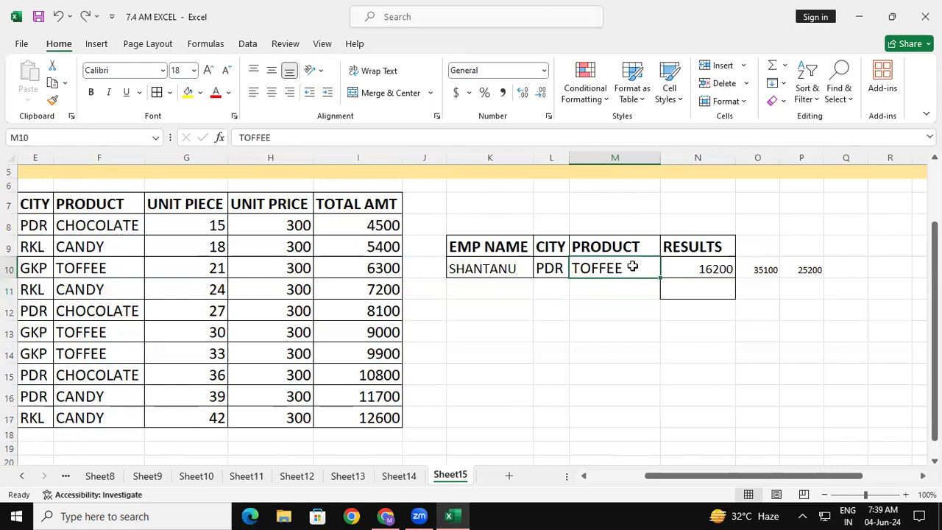
pyautogui.hotkey('ctrl', 'z')
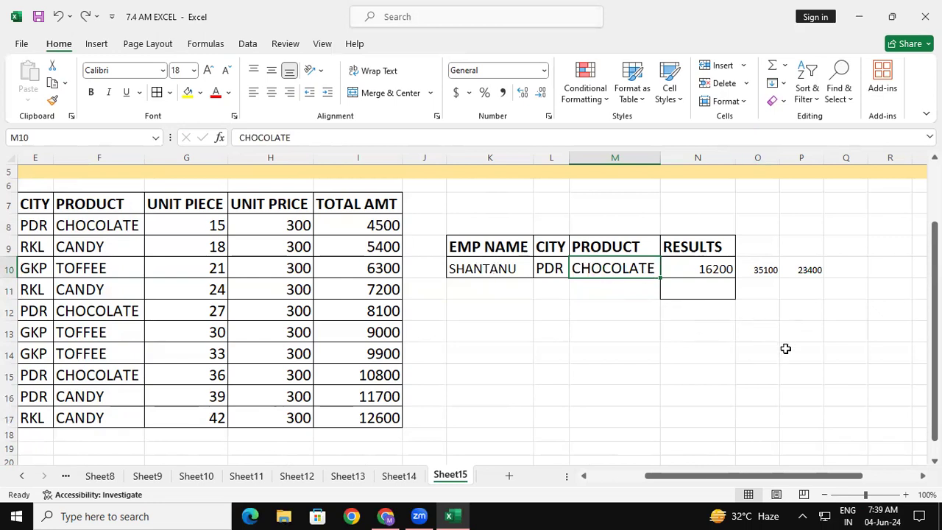
# Begin a SUMIFS formula in N11 with sum range I7:I17 and name range D7:D17 matched to K10.
pyautogui.click(716, 293)
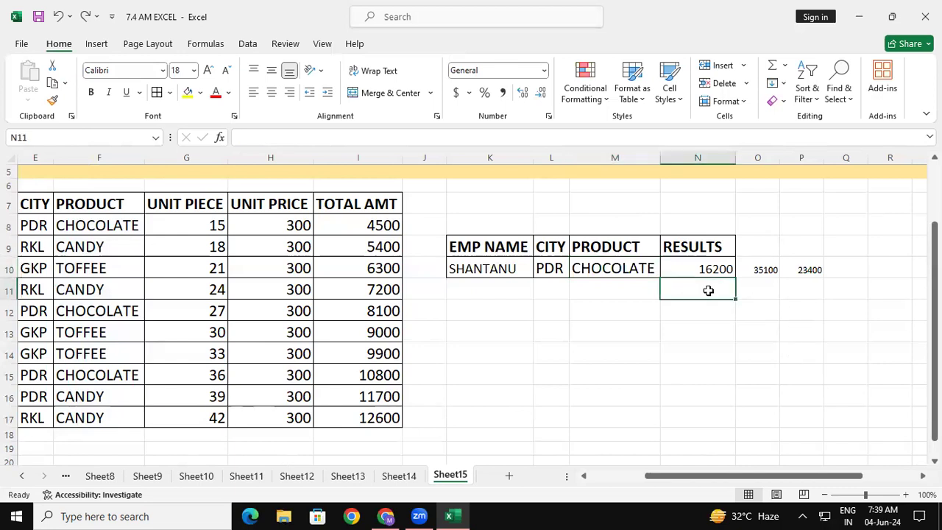
pyautogui.click(490, 273)
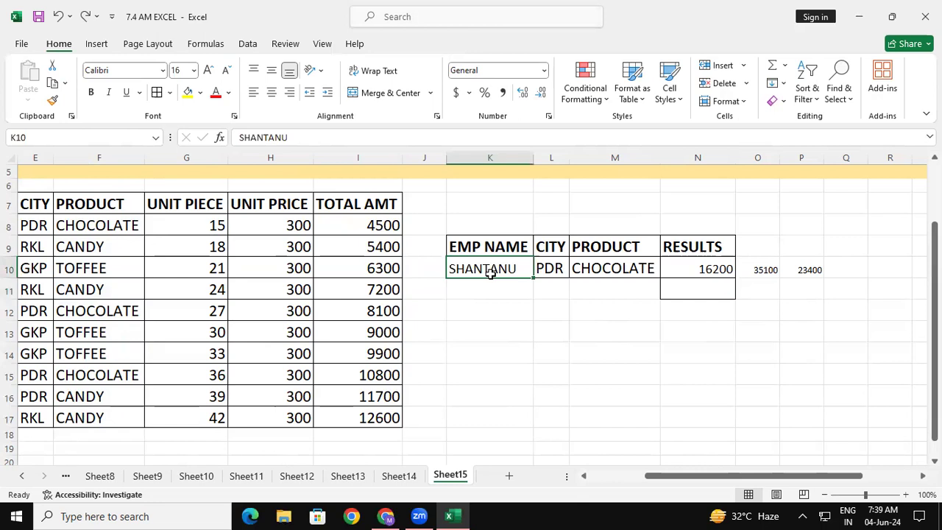
pyautogui.click(539, 269)
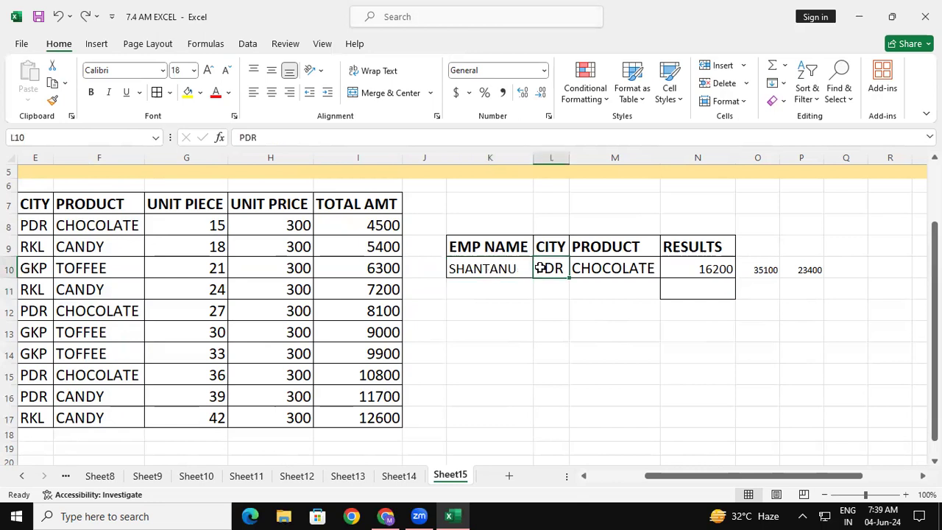
pyautogui.click(624, 269)
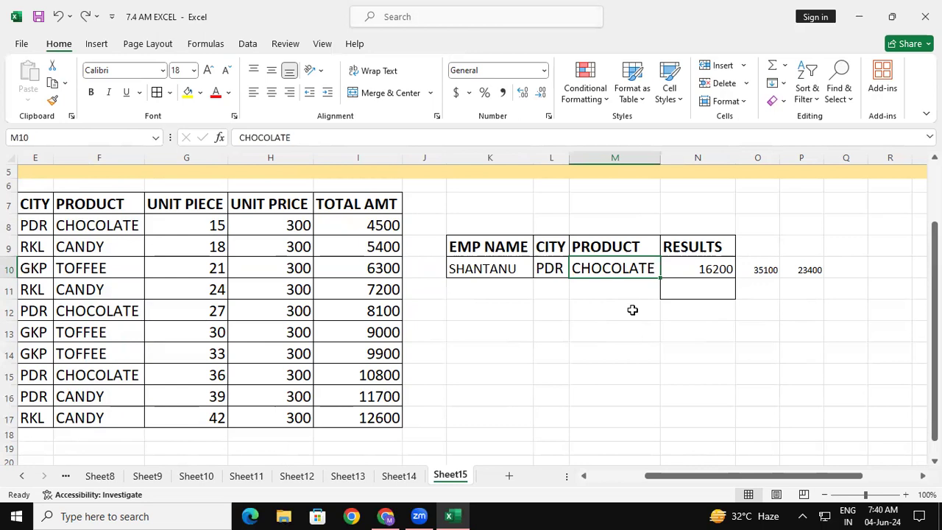
pyautogui.click(718, 286)
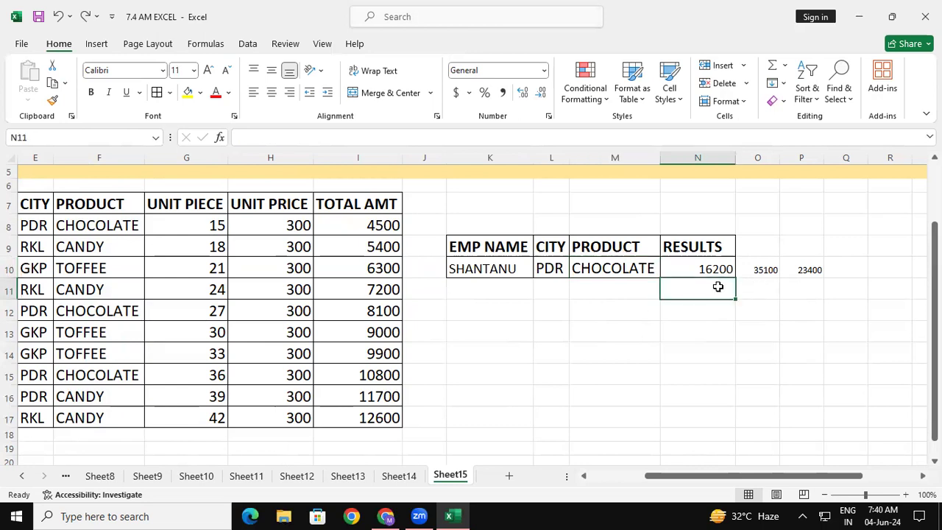
pyautogui.write('=SUMIFS(')
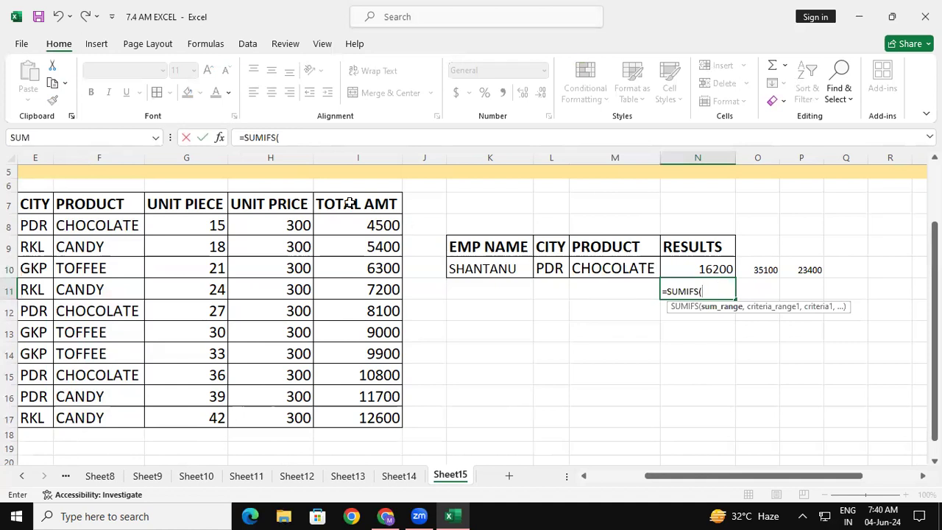
pyautogui.moveTo(345, 204); pyautogui.dragTo(347, 410)
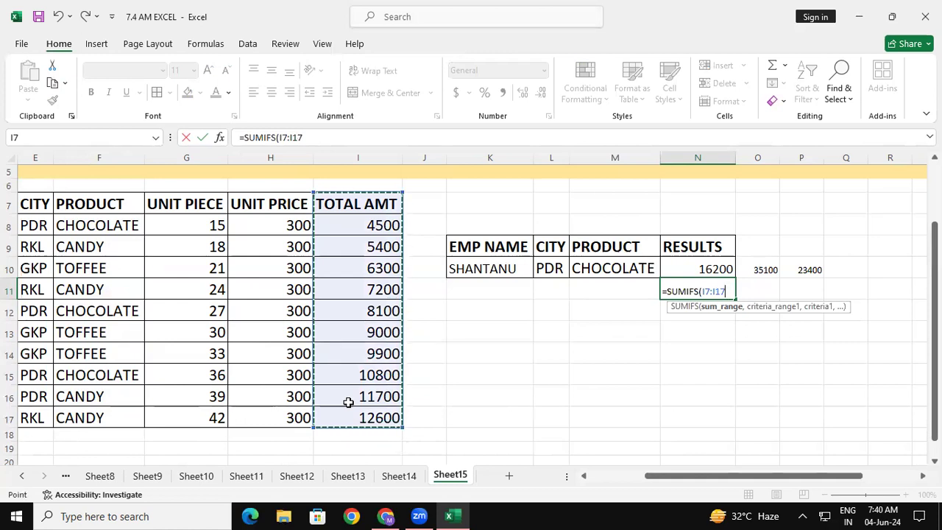
pyautogui.write(',')
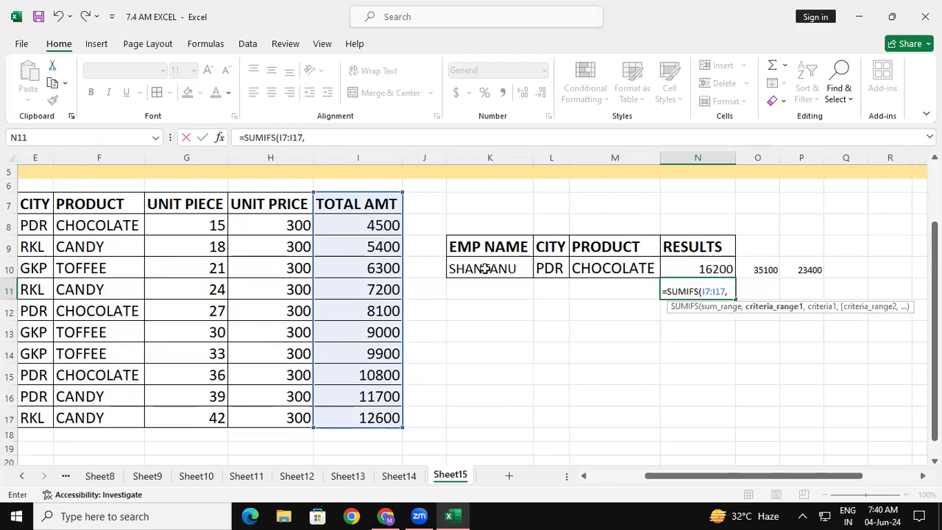
pyautogui.moveTo(661, 478); pyautogui.dragTo(598, 479)
pyautogui.moveTo(192, 204); pyautogui.dragTo(198, 412)
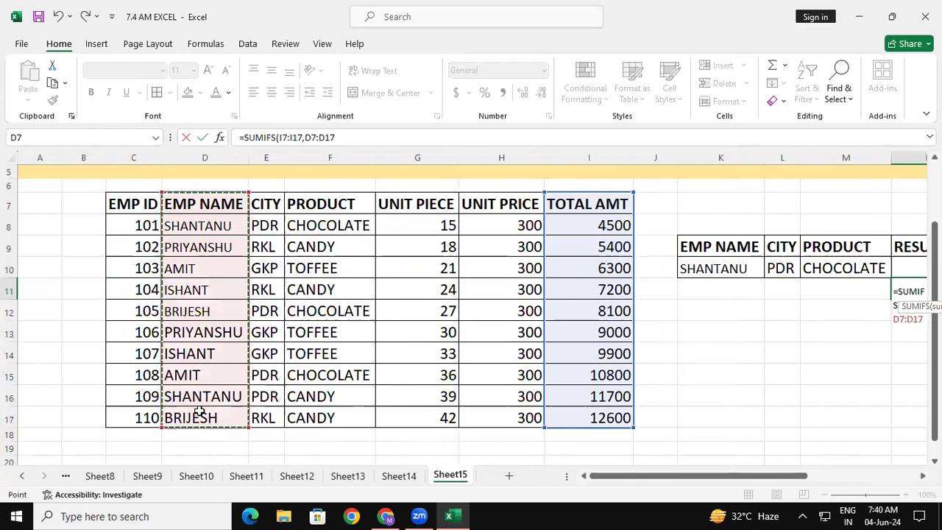
pyautogui.write(',')
pyautogui.click(720, 264)
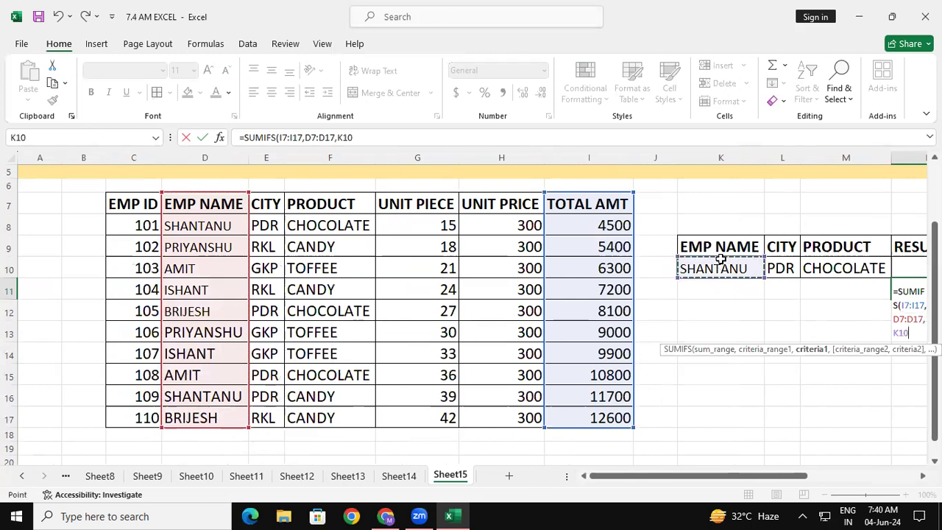
pyautogui.write(',')
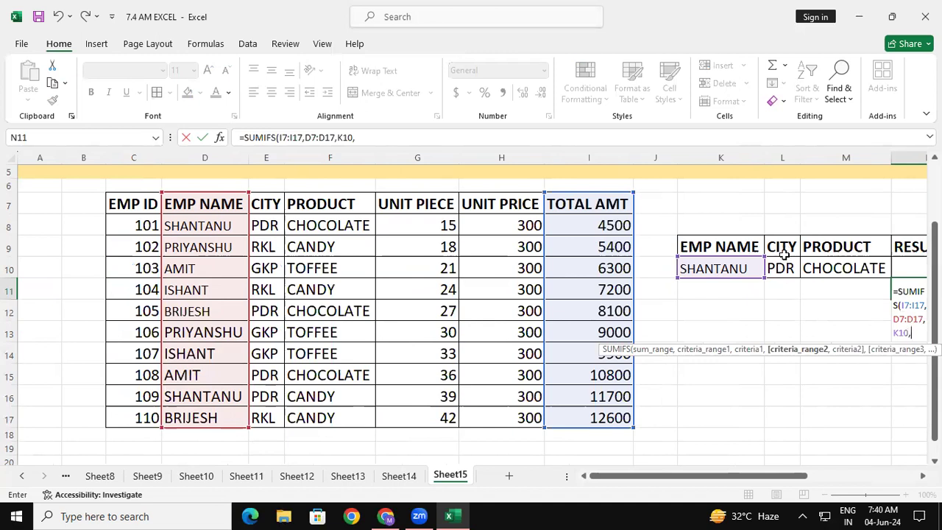
# Complete the N11 SUMIFS formula with city range E7:E17 matched to L10 and product range F7:F17 matched to M10.
pyautogui.moveTo(269, 204); pyautogui.dragTo(258, 410)
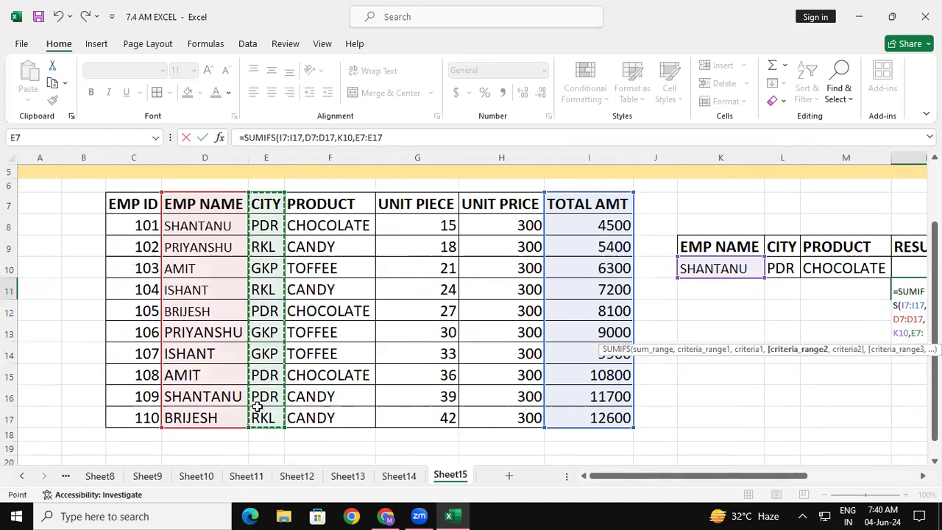
pyautogui.write(',')
pyautogui.click(781, 268)
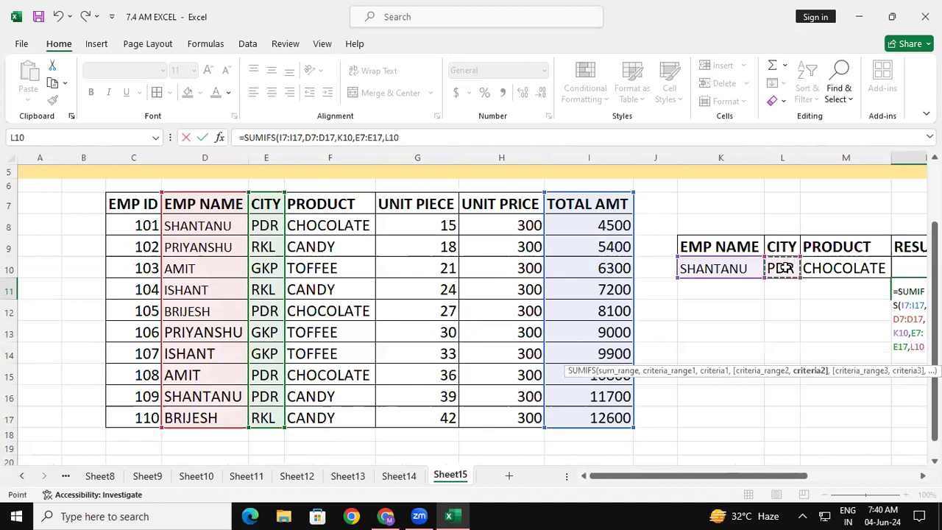
pyautogui.write(',')
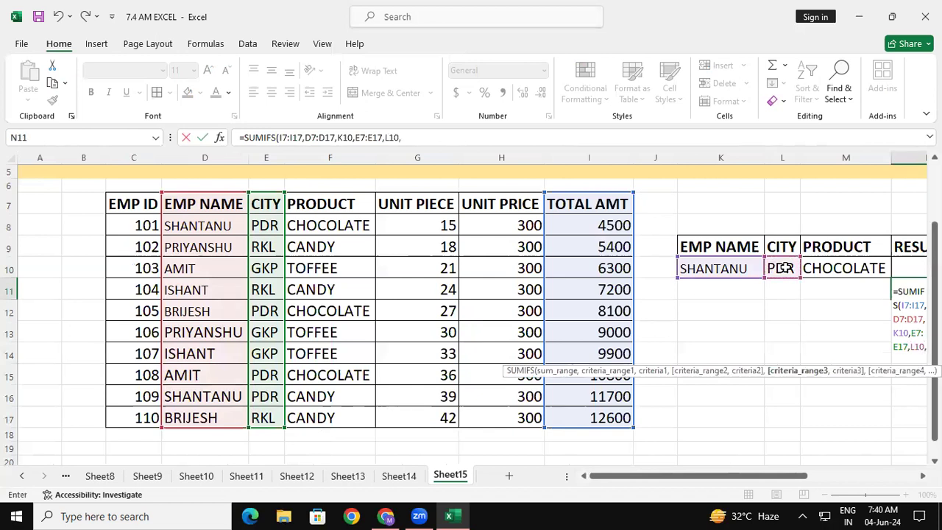
pyautogui.moveTo(305, 201); pyautogui.dragTo(313, 407)
pyautogui.write(',')
pyautogui.click(832, 269)
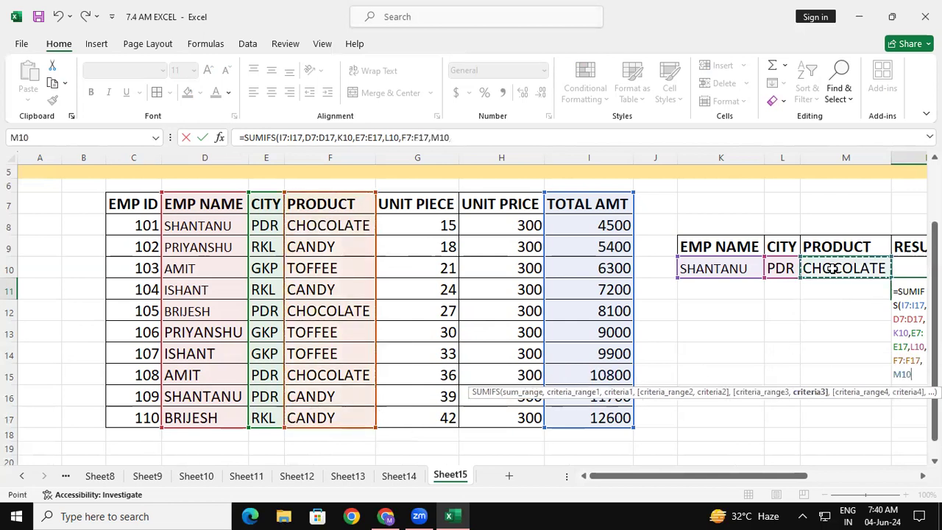
pyautogui.write(')')
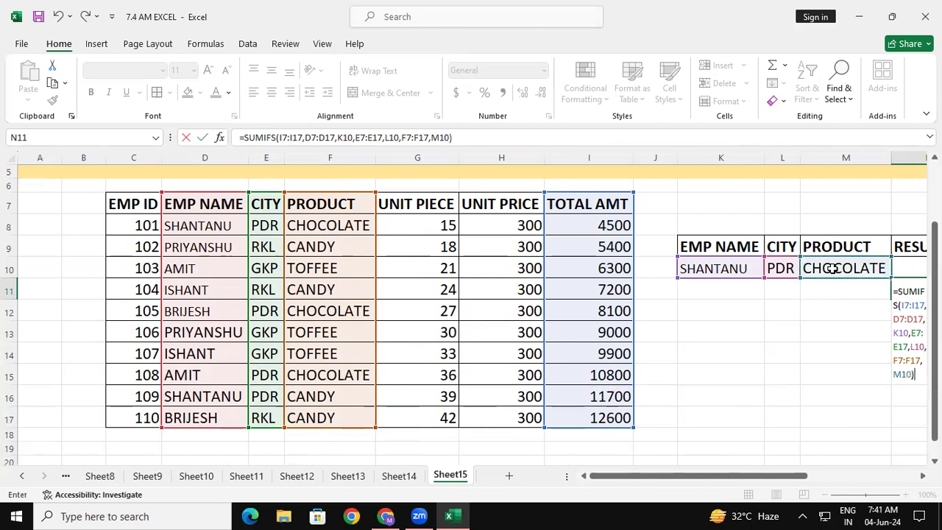
pyautogui.press('Return')
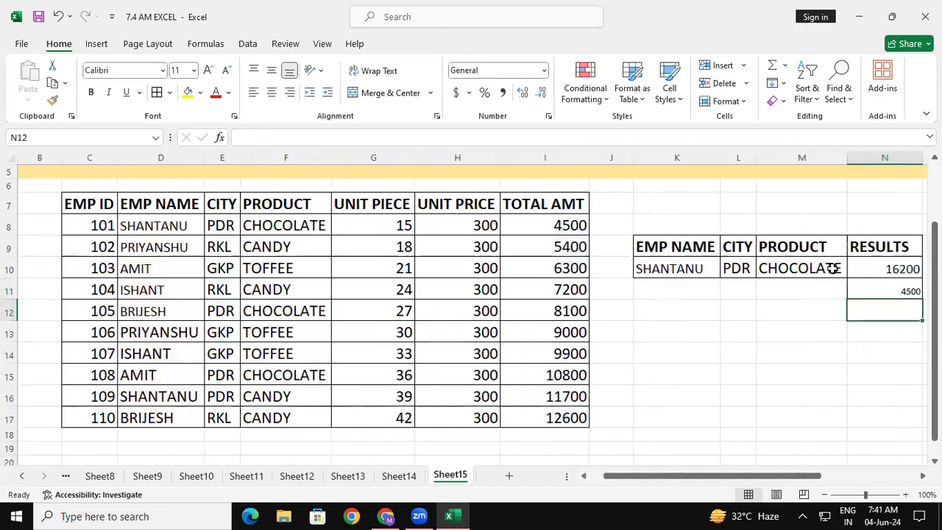
# Check the source rows matching the name in K10 and set the product criterion in M10 to CANDY.
pyautogui.click(170, 221)
pyautogui.click(264, 226)
pyautogui.click(581, 220)
pyautogui.click(137, 398)
pyautogui.click(297, 399)
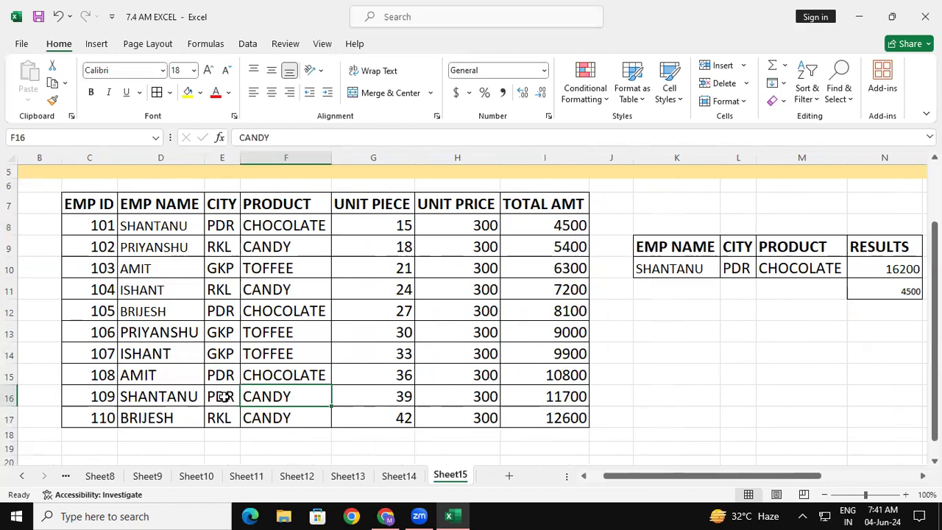
pyautogui.click(810, 267)
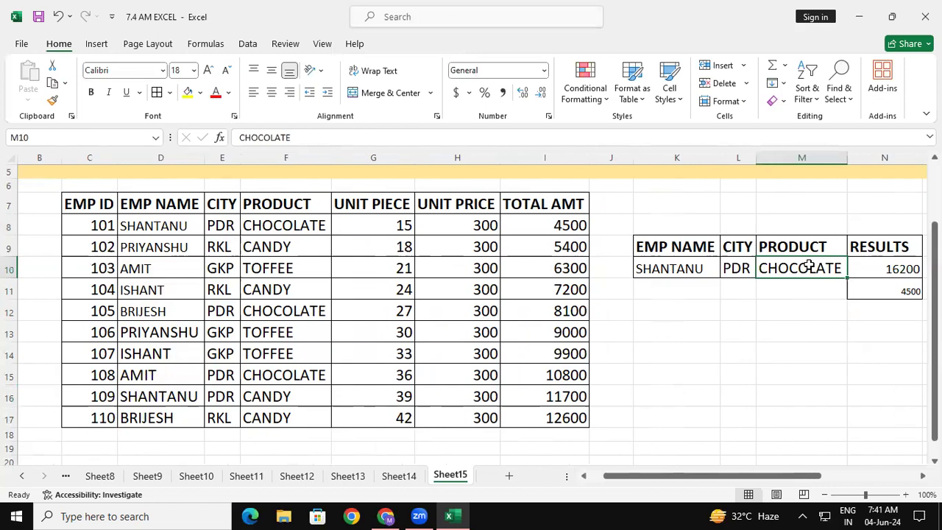
pyautogui.write('CAN')
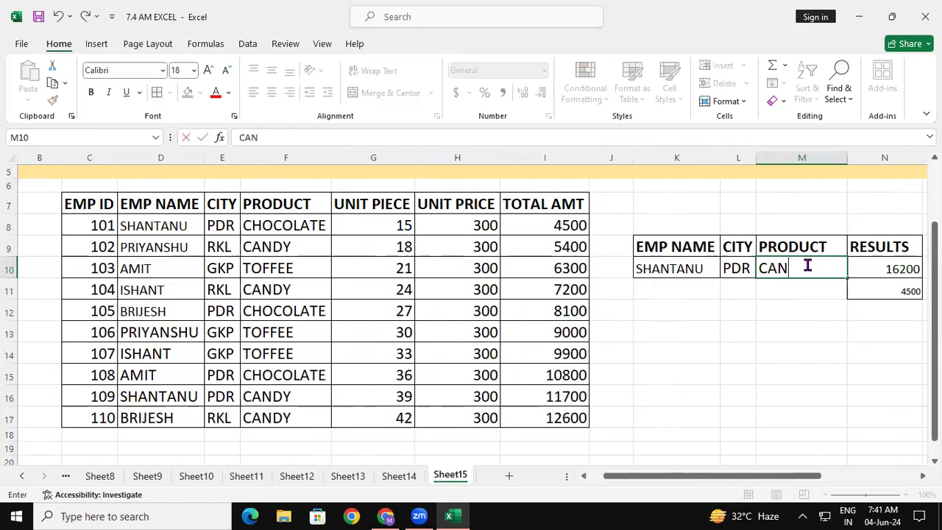
pyautogui.write('DY')
pyautogui.press('Return')
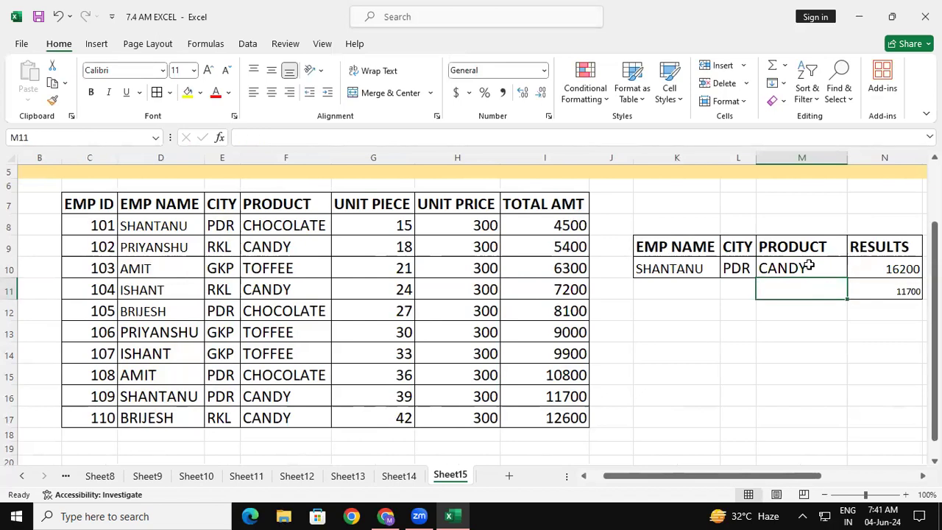
# Examine the SUMIF formula in N10 against its name criterion in K10.
pyautogui.click(876, 258)
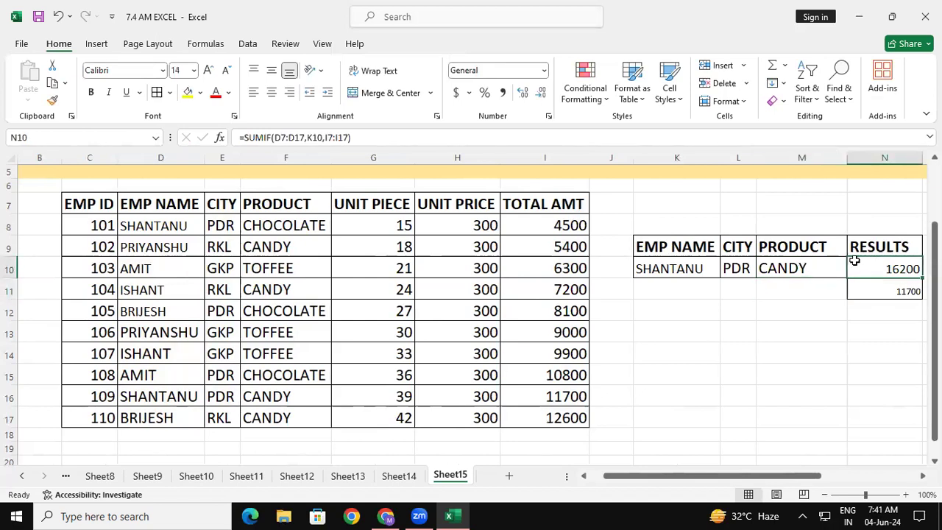
pyautogui.click(690, 265)
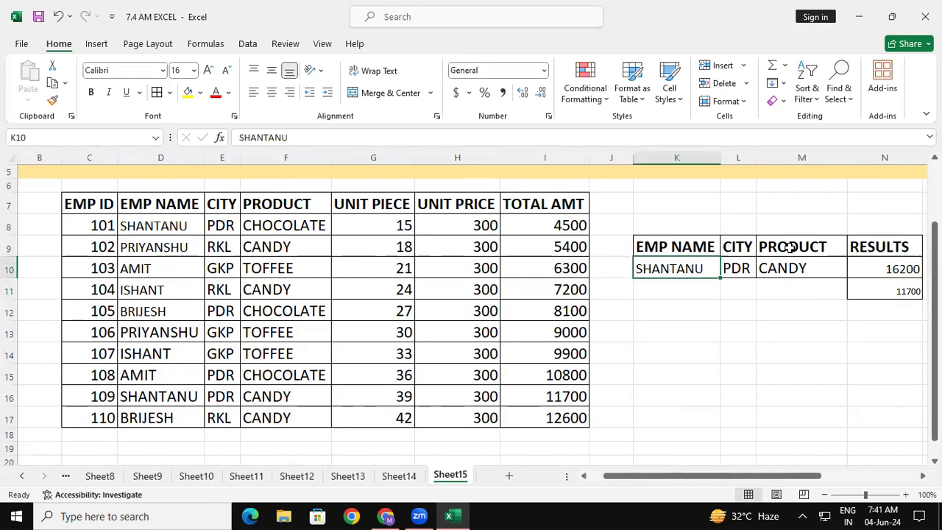
pyautogui.click(885, 271)
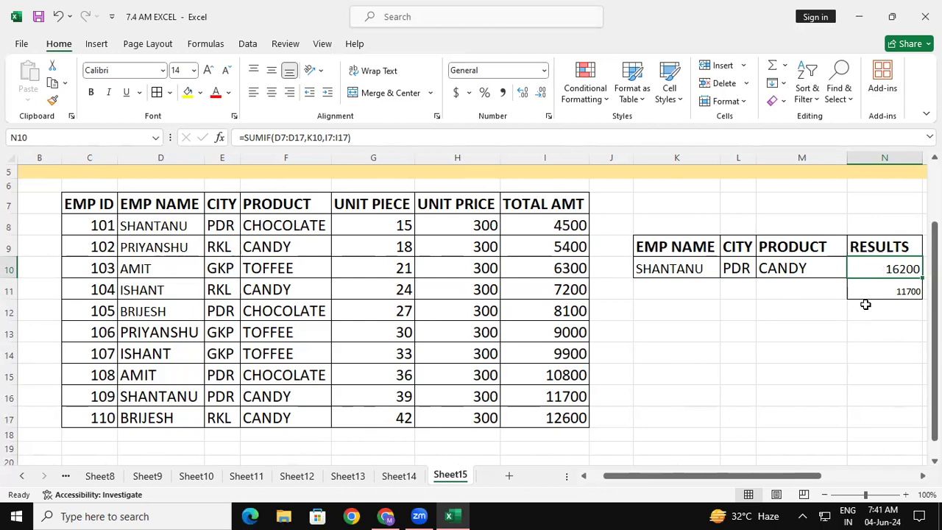
pyautogui.click(686, 270)
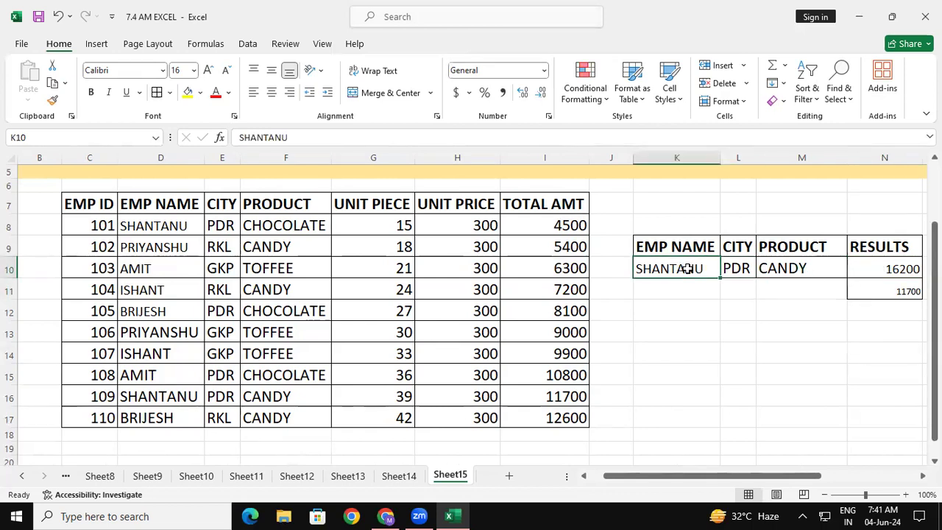
# Set the name criterion in K10 to the employee name listed in D9 and check the formulas in N10 and N11.
pyautogui.write('PRIYANSHU')
pyautogui.press('Return')
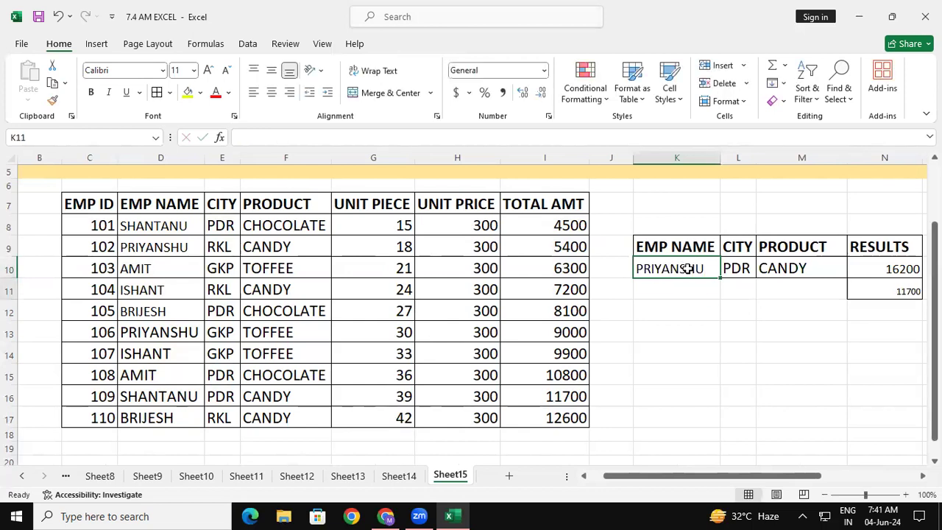
pyautogui.click(893, 273)
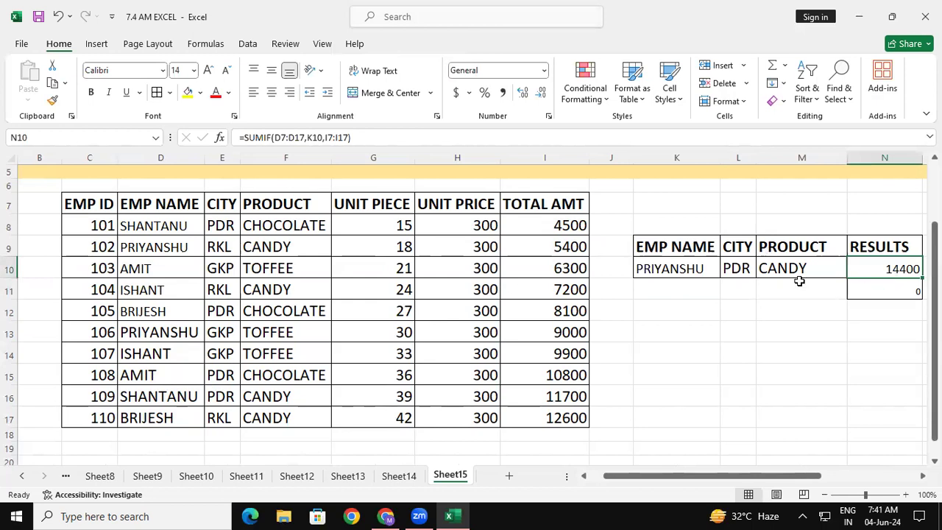
pyautogui.click(860, 290)
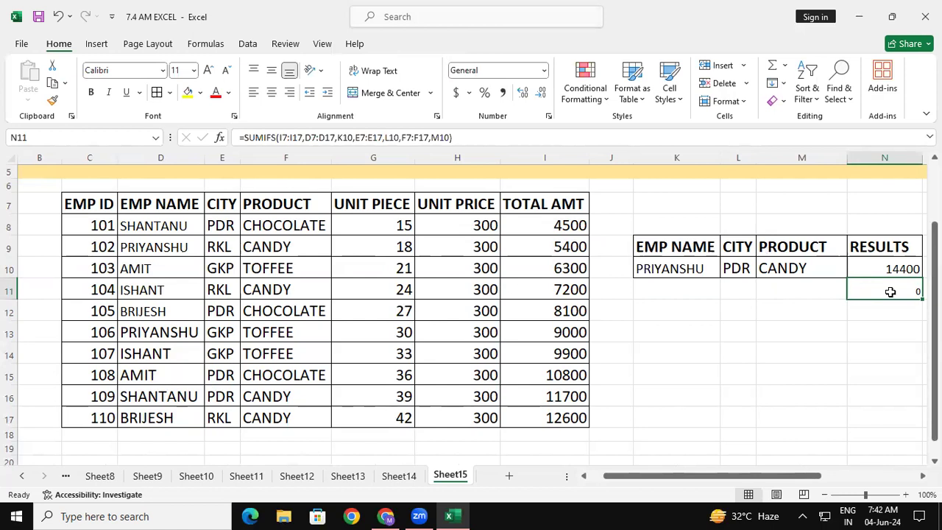
# Compare the city and product of source rows 9 and 13 and set the city criterion in L10 to RKL.
pyautogui.click(154, 250)
pyautogui.moveTo(210, 253); pyautogui.dragTo(268, 247)
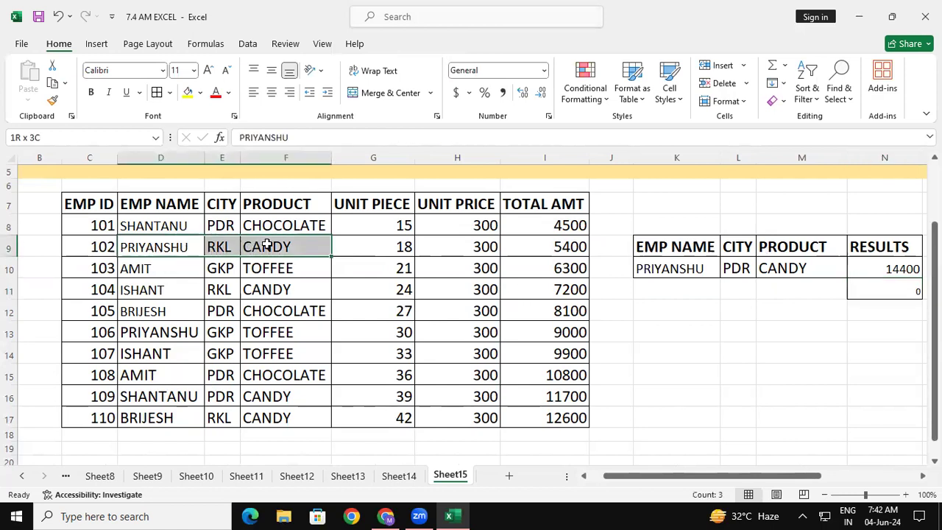
pyautogui.moveTo(151, 333); pyautogui.dragTo(250, 333)
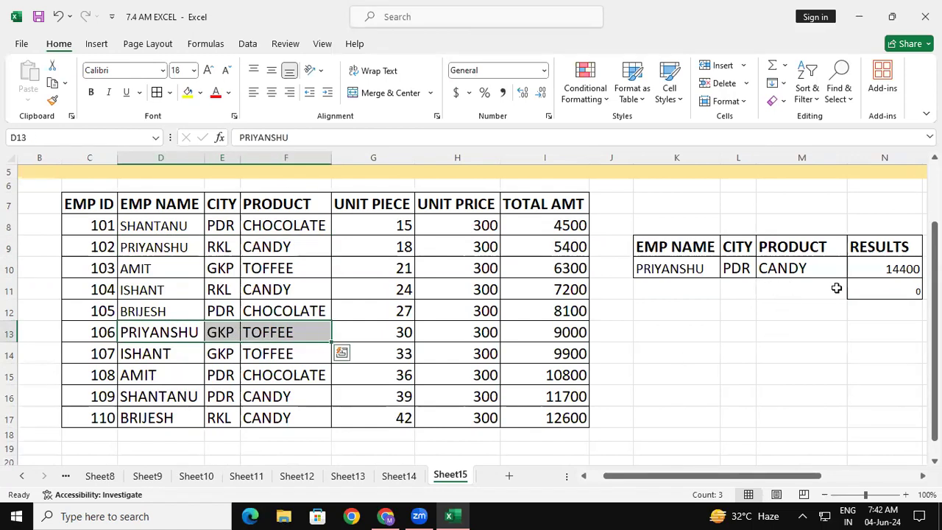
pyautogui.click(738, 269)
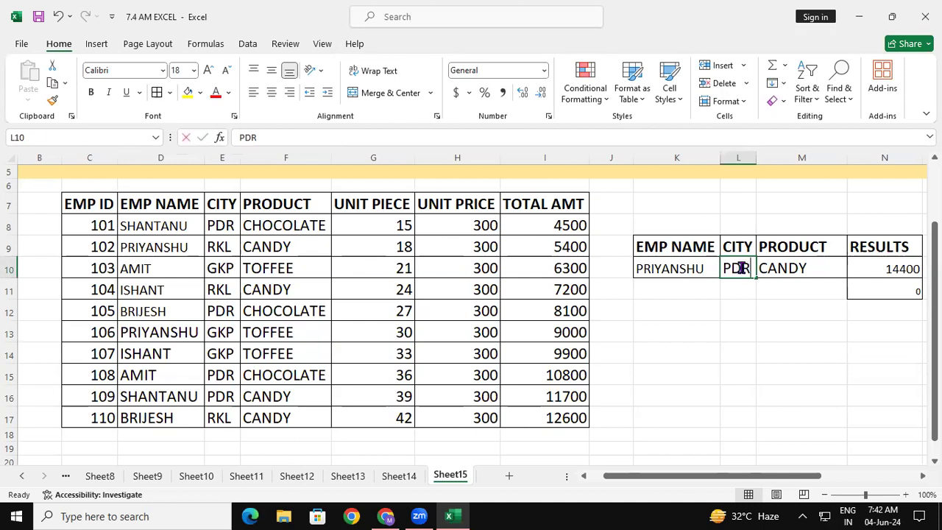
pyautogui.write('RKL')
pyautogui.press('Return')
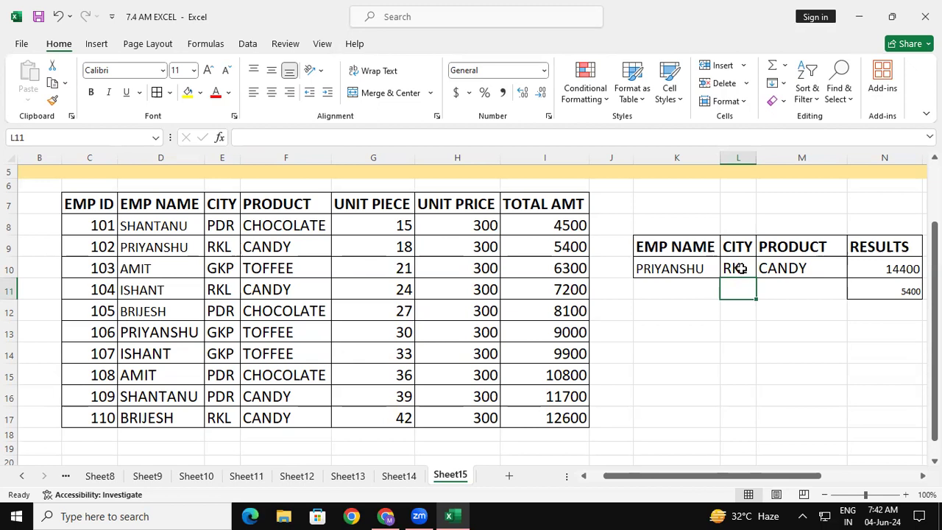
# Set the name criterion in K10 to the employee name listed in D17.
pyautogui.click(662, 266)
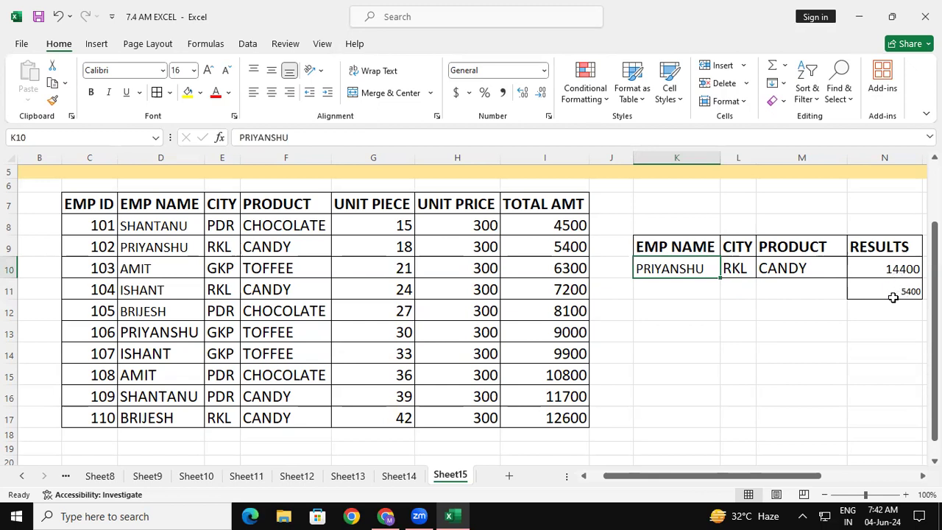
pyautogui.write('B')
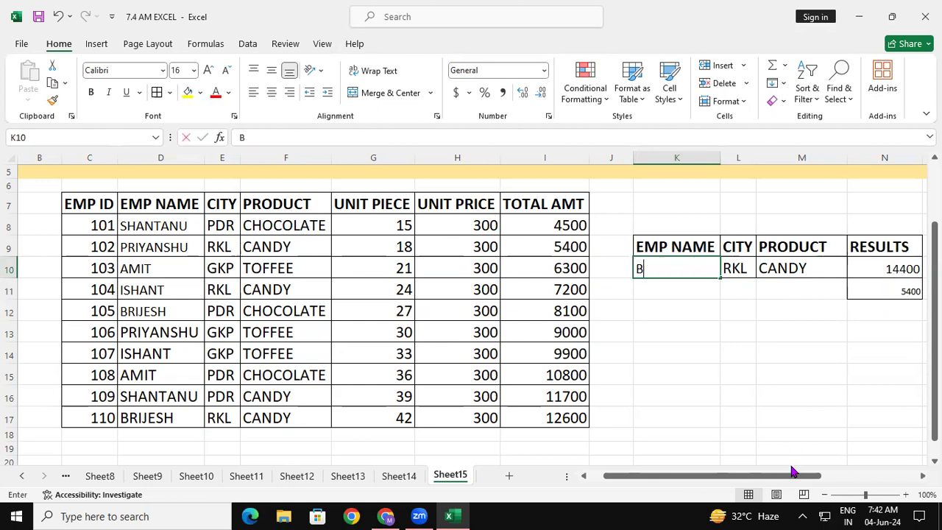
pyautogui.write('RIJESH')
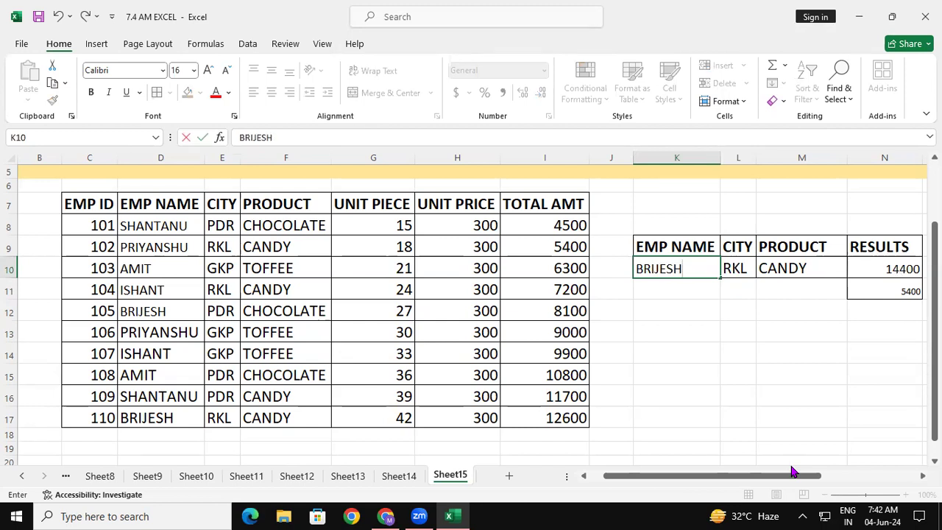
pyautogui.press('Return')
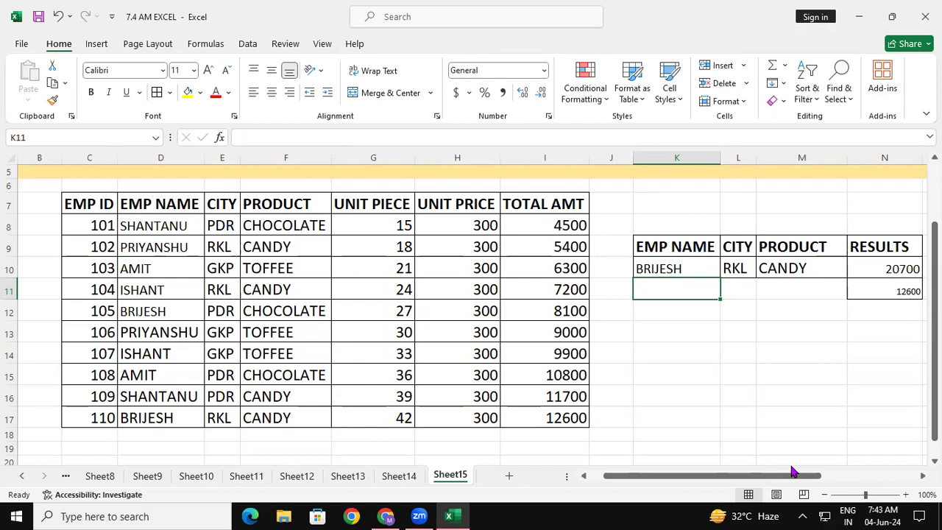
pyautogui.scroll(-1, 840, 420)
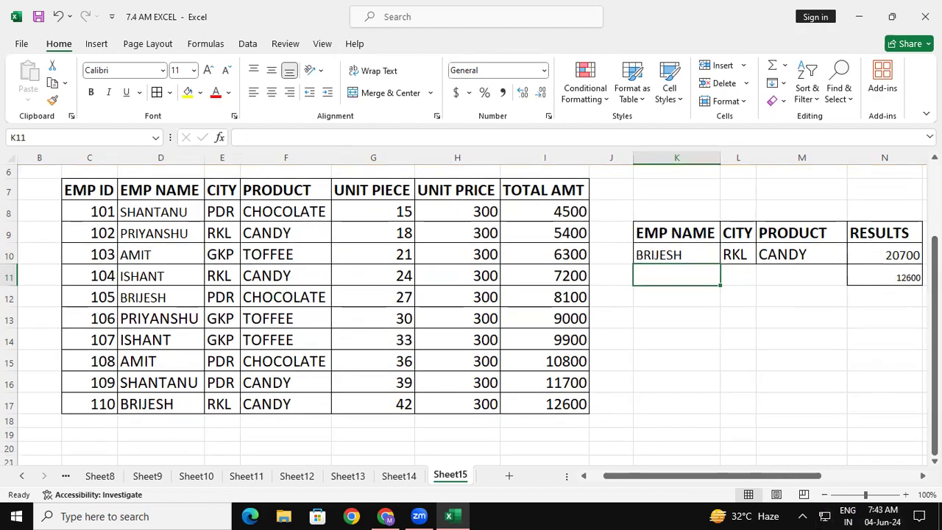
pyautogui.moveTo(935, 326); pyautogui.dragTo(935, 294)
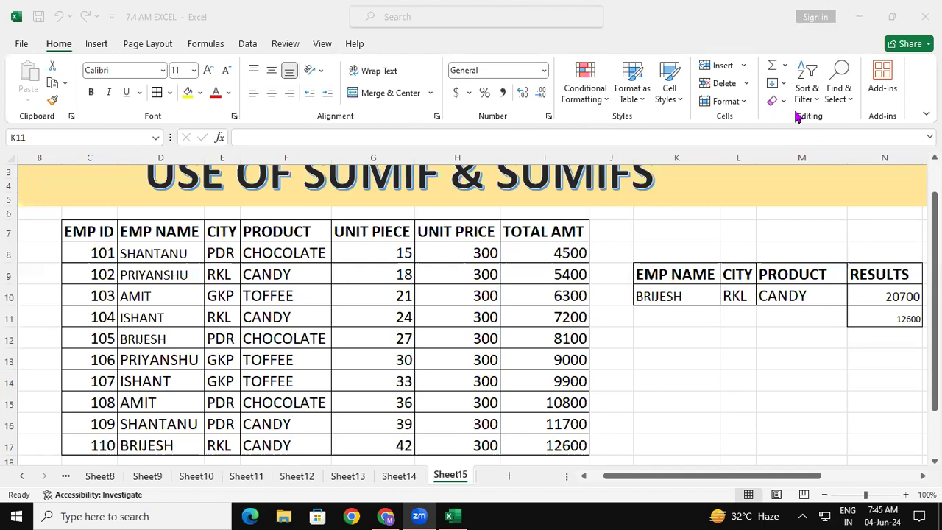
# Review the SUMIF formulas in N10:P10 against their criteria cells and clear the extra city and product sums in O10:P10.
pyautogui.click(781, 479)
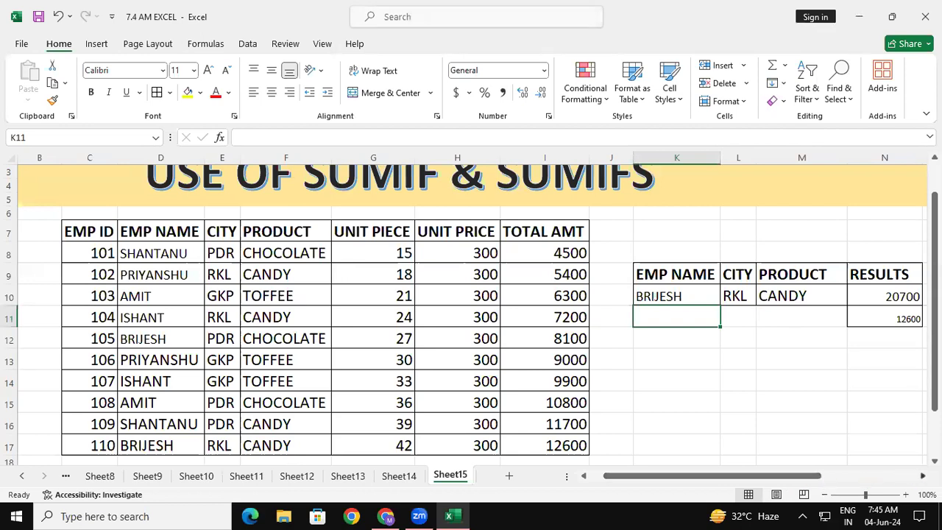
pyautogui.hscroll(3, 905, 447)
pyautogui.click(711, 299)
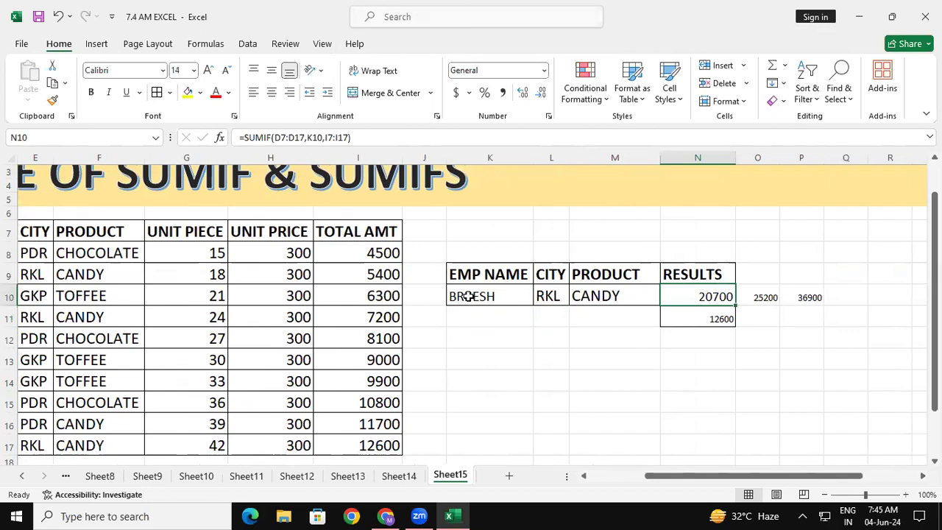
pyautogui.moveTo(756, 298); pyautogui.dragTo(785, 302)
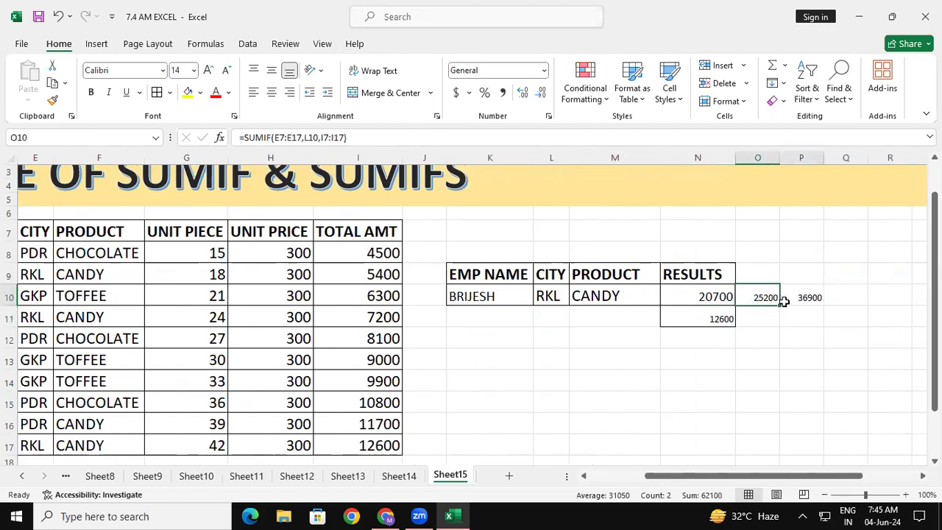
pyautogui.click(549, 296)
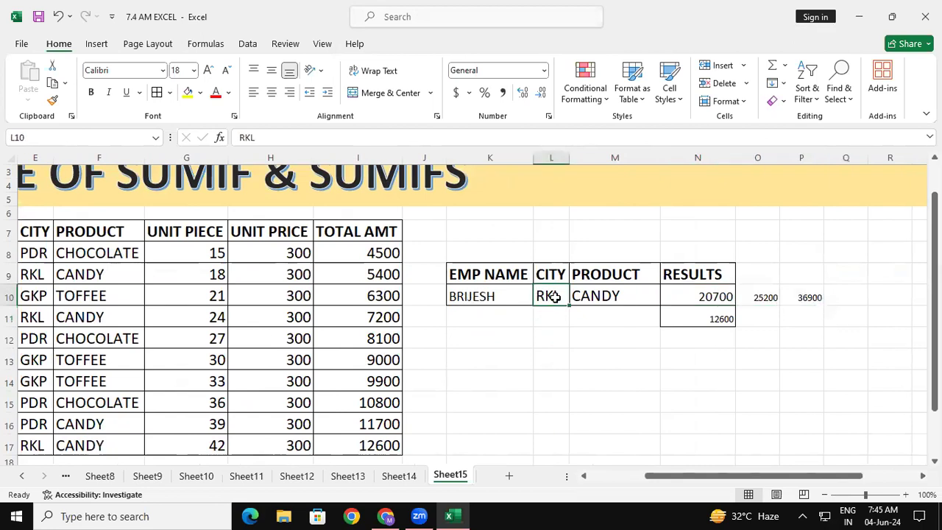
pyautogui.click(754, 296)
pyautogui.click(635, 296)
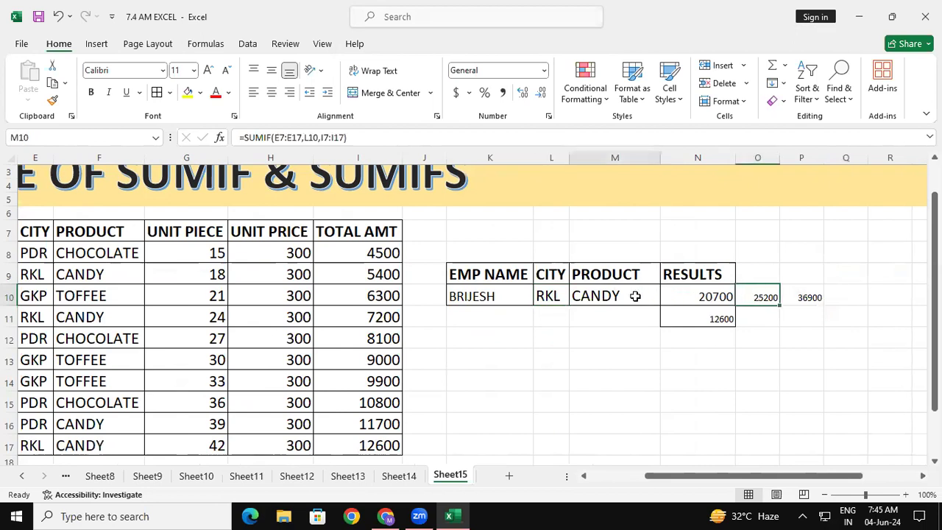
pyautogui.click(815, 298)
pyautogui.moveTo(757, 297); pyautogui.dragTo(803, 309)
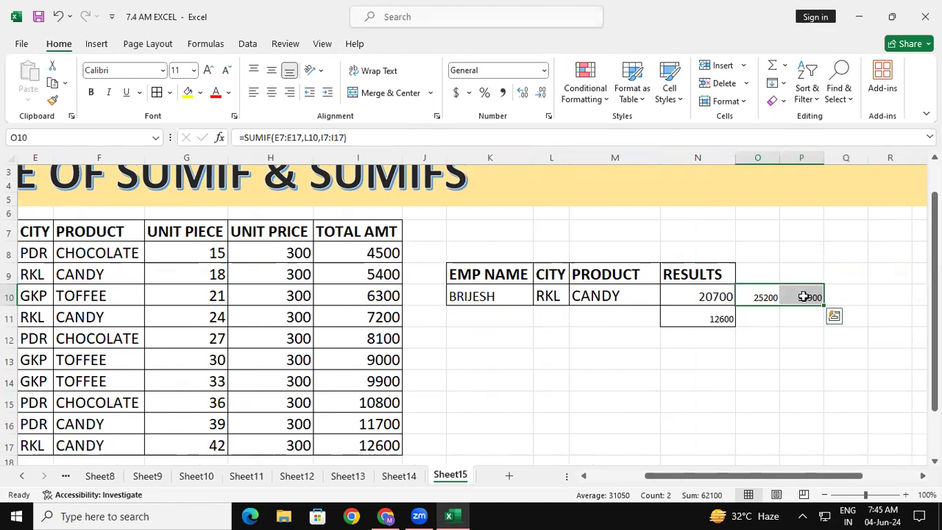
pyautogui.press('Delete')
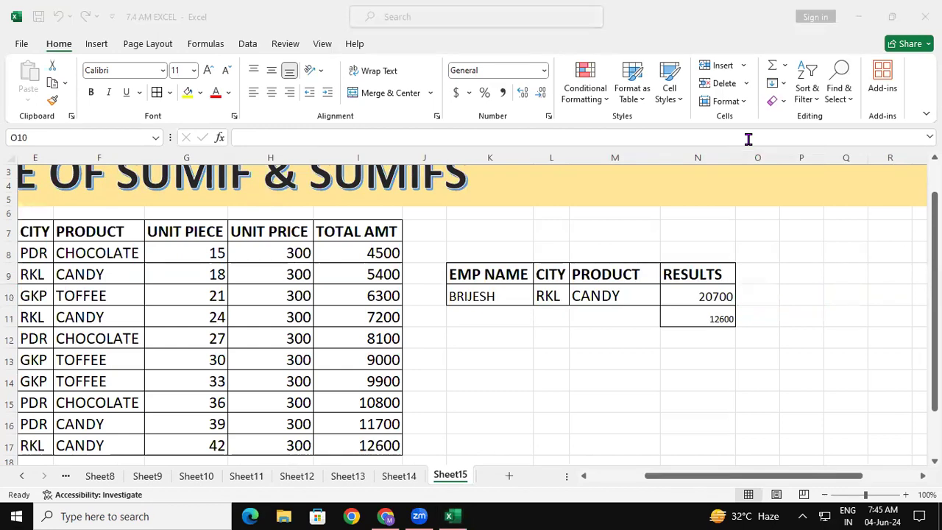
# Handwrite the start of the SUMIF syntax, "= sumif (", in red below the criteria table.
pyautogui.moveTo(444, 352); pyautogui.dragTo(453, 364)
pyautogui.moveTo(472, 349); pyautogui.dragTo(463, 366)
pyautogui.moveTo(480, 353); pyautogui.dragTo(494, 366)
pyautogui.moveTo(496, 354); pyautogui.dragTo(515, 362)
pyautogui.moveTo(522, 350); pyautogui.dragTo(521, 362)
pyautogui.moveTo(530, 352); pyautogui.dragTo(527, 378)
pyautogui.moveTo(557, 329)
pyautogui.mouseDown()
pyautogui.moveTo(551, 362)
pyautogui.moveTo(565, 380)
pyautogui.mouseUp()
# Handwrite the first SUMIF argument "sel all emp name," and the word "sel" after the opening bracket.
pyautogui.moveTo(569, 342); pyautogui.dragTo(564, 362)
pyautogui.moveTo(585, 343)
pyautogui.mouseDown()
pyautogui.moveTo(582, 354)
pyautogui.moveTo(593, 357)
pyautogui.moveTo(621, 352)
pyautogui.mouseUp()
pyautogui.moveTo(630, 331)
pyautogui.mouseDown()
pyautogui.moveTo(641, 358)
pyautogui.moveTo(680, 342)
pyautogui.mouseUp()
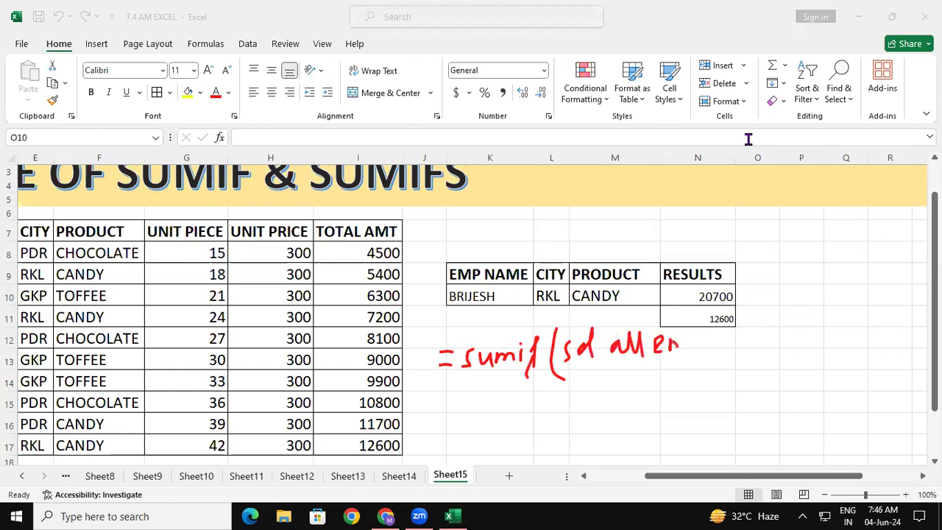
pyautogui.moveTo(679, 342); pyautogui.dragTo(688, 350)
pyautogui.moveTo(690, 357); pyautogui.dragTo(692, 349)
pyautogui.moveTo(716, 334); pyautogui.dragTo(729, 346)
pyautogui.moveTo(744, 336); pyautogui.dragTo(781, 341)
pyautogui.moveTo(790, 344)
pyautogui.mouseDown()
pyautogui.moveTo(790, 356)
pyautogui.moveTo(817, 332)
pyautogui.moveTo(822, 346)
pyautogui.moveTo(845, 342)
pyautogui.mouseUp()
# Handwrite "single emp name," on a second line of the SUMIF note, undoing and redrawing the misdrawn strokes.
pyautogui.moveTo(585, 406)
pyautogui.mouseDown()
pyautogui.moveTo(598, 394)
pyautogui.moveTo(596, 404)
pyautogui.mouseUp()
pyautogui.moveTo(609, 391)
pyautogui.mouseDown()
pyautogui.moveTo(610, 407)
pyautogui.moveTo(630, 393)
pyautogui.moveTo(630, 413)
pyautogui.moveTo(655, 381)
pyautogui.mouseUp()
pyautogui.moveTo(672, 390)
pyautogui.mouseDown()
pyautogui.moveTo(680, 377)
pyautogui.moveTo(700, 379)
pyautogui.moveTo(708, 393)
pyautogui.mouseUp()
pyautogui.moveTo(698, 380); pyautogui.dragTo(712, 371)
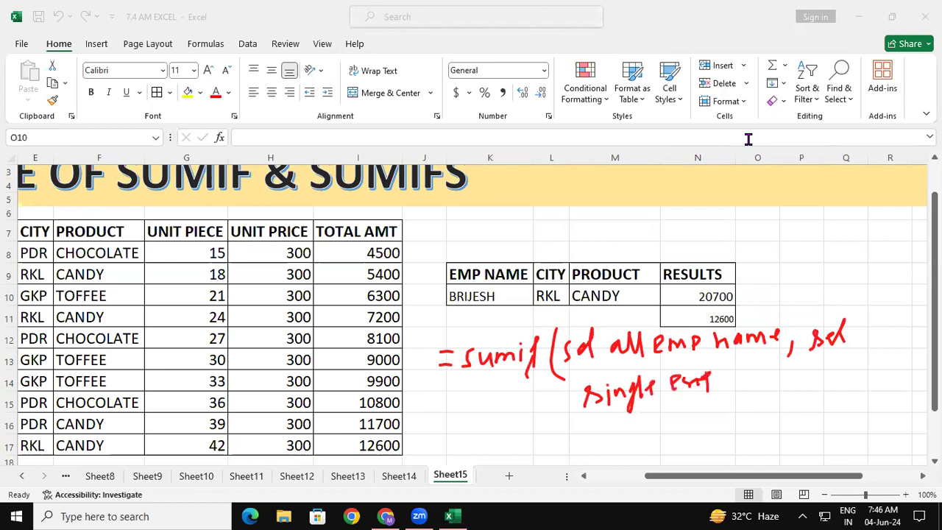
pyautogui.moveTo(708, 375); pyautogui.dragTo(720, 372)
pyautogui.hotkey('ctrl', 'z')
pyautogui.hotkey('ctrl', 'z')
pyautogui.hotkey('ctrl', 'z')
pyautogui.hotkey('ctrl', 'z')
pyautogui.hotkey('ctrl', 'z')
pyautogui.moveTo(685, 382)
pyautogui.mouseDown()
pyautogui.moveTo(704, 378)
pyautogui.moveTo(711, 396)
pyautogui.moveTo(715, 374)
pyautogui.moveTo(748, 383)
pyautogui.moveTo(774, 370)
pyautogui.moveTo(777, 396)
pyautogui.mouseUp()
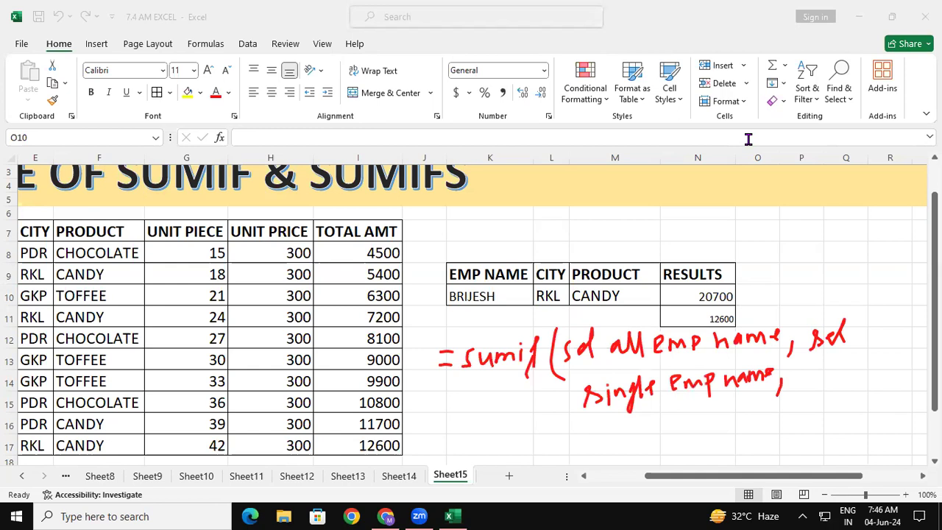
# Finish the handwritten SUMIF syntax with the last argument "sel all total sale Amt)".
pyautogui.moveTo(814, 363)
pyautogui.mouseDown()
pyautogui.moveTo(804, 368)
pyautogui.moveTo(815, 377)
pyautogui.moveTo(825, 360)
pyautogui.moveTo(830, 381)
pyautogui.moveTo(875, 374)
pyautogui.mouseUp()
pyautogui.click(851, 364)
pyautogui.moveTo(632, 422)
pyautogui.mouseDown()
pyautogui.moveTo(630, 441)
pyautogui.moveTo(645, 425)
pyautogui.mouseUp()
pyautogui.moveTo(645, 421)
pyautogui.mouseDown()
pyautogui.moveTo(659, 437)
pyautogui.moveTo(676, 424)
pyautogui.moveTo(738, 428)
pyautogui.mouseUp()
pyautogui.moveTo(740, 410)
pyautogui.mouseDown()
pyautogui.moveTo(742, 428)
pyautogui.moveTo(788, 414)
pyautogui.moveTo(790, 423)
pyautogui.mouseUp()
pyautogui.moveTo(776, 418); pyautogui.dragTo(812, 419)
pyautogui.moveTo(809, 412)
pyautogui.mouseDown()
pyautogui.moveTo(831, 405)
pyautogui.moveTo(827, 440)
pyautogui.mouseUp()
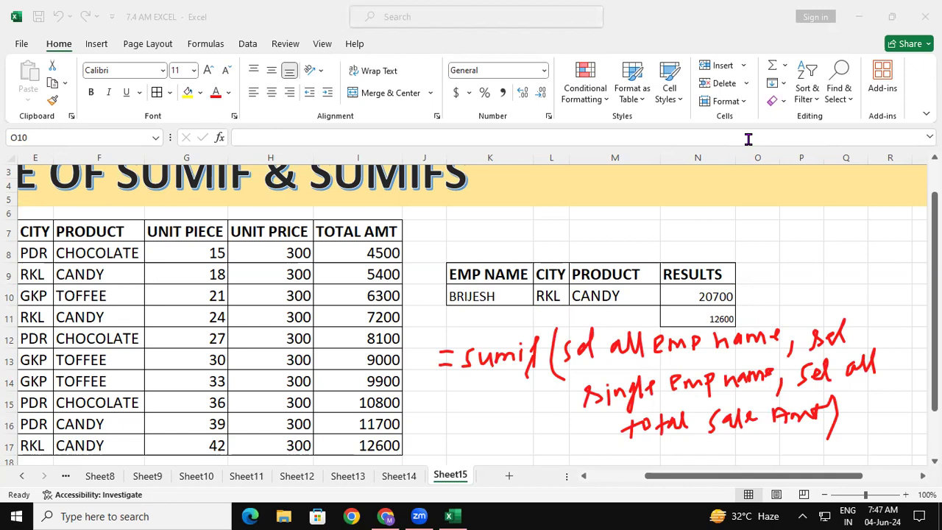
# Clear the handwritten SUMIF note, handwrite "= sumifs (" below the criteria table and draw a tick beside the result in N11.
pyautogui.click(749, 139)
pyautogui.moveTo(412, 341); pyautogui.dragTo(435, 342)
pyautogui.moveTo(419, 356); pyautogui.dragTo(436, 357)
pyautogui.moveTo(463, 342); pyautogui.dragTo(452, 358)
pyautogui.moveTo(468, 346)
pyautogui.mouseDown()
pyautogui.moveTo(481, 360)
pyautogui.moveTo(505, 358)
pyautogui.mouseUp()
pyautogui.click(510, 339)
pyautogui.moveTo(510, 348)
pyautogui.mouseDown()
pyautogui.moveTo(510, 358)
pyautogui.moveTo(528, 358)
pyautogui.mouseUp()
pyautogui.moveTo(553, 321); pyautogui.dragTo(551, 389)
pyautogui.moveTo(732, 316)
pyautogui.mouseDown()
pyautogui.moveTo(765, 317)
pyautogui.moveTo(791, 300)
pyautogui.mouseUp()
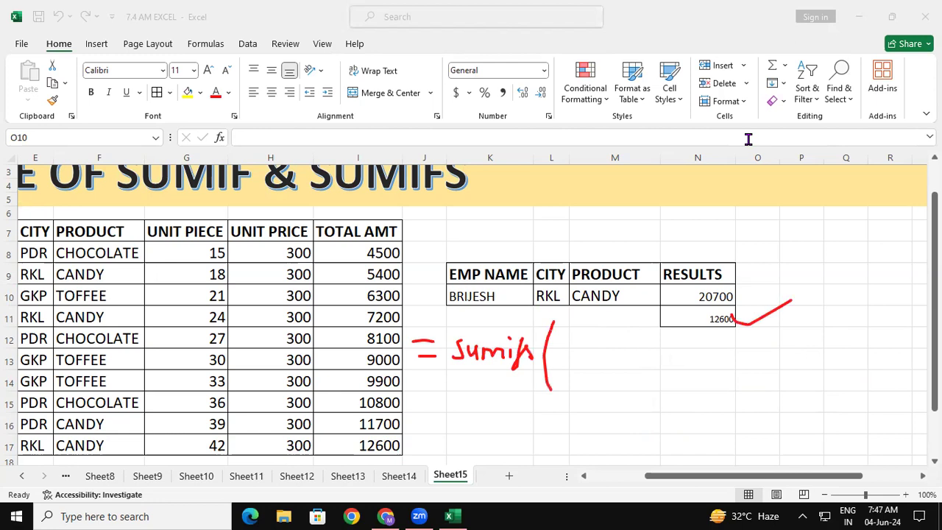
# Handwrite the sum range argument "sel all total sale Amt," after the SUMIFS opening bracket.
pyautogui.moveTo(568, 344)
pyautogui.mouseDown()
pyautogui.moveTo(558, 361)
pyautogui.moveTo(593, 352)
pyautogui.mouseUp()
pyautogui.moveTo(612, 344)
pyautogui.mouseDown()
pyautogui.moveTo(610, 356)
pyautogui.moveTo(624, 355)
pyautogui.moveTo(637, 339)
pyautogui.moveTo(638, 358)
pyautogui.mouseUp()
pyautogui.moveTo(660, 341)
pyautogui.mouseDown()
pyautogui.moveTo(658, 356)
pyautogui.moveTo(665, 346)
pyautogui.mouseUp()
pyautogui.moveTo(668, 342); pyautogui.dragTo(681, 358)
pyautogui.moveTo(674, 346); pyautogui.dragTo(705, 348)
pyautogui.moveTo(728, 335); pyautogui.dragTo(732, 352)
pyautogui.moveTo(738, 336)
pyautogui.mouseDown()
pyautogui.moveTo(735, 349)
pyautogui.moveTo(745, 350)
pyautogui.mouseUp()
pyautogui.moveTo(752, 329); pyautogui.dragTo(761, 347)
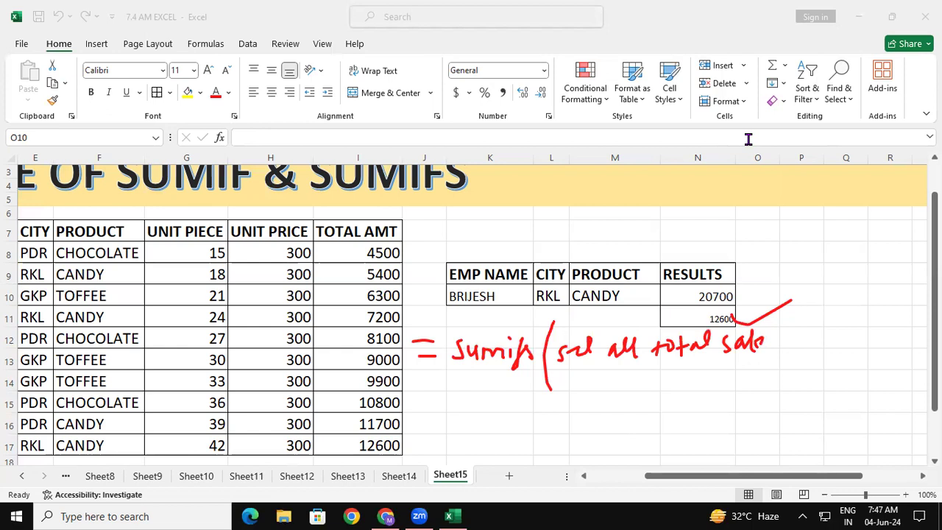
pyautogui.moveTo(776, 347)
pyautogui.mouseDown()
pyautogui.moveTo(790, 338)
pyautogui.moveTo(820, 341)
pyautogui.moveTo(826, 362)
pyautogui.mouseUp()
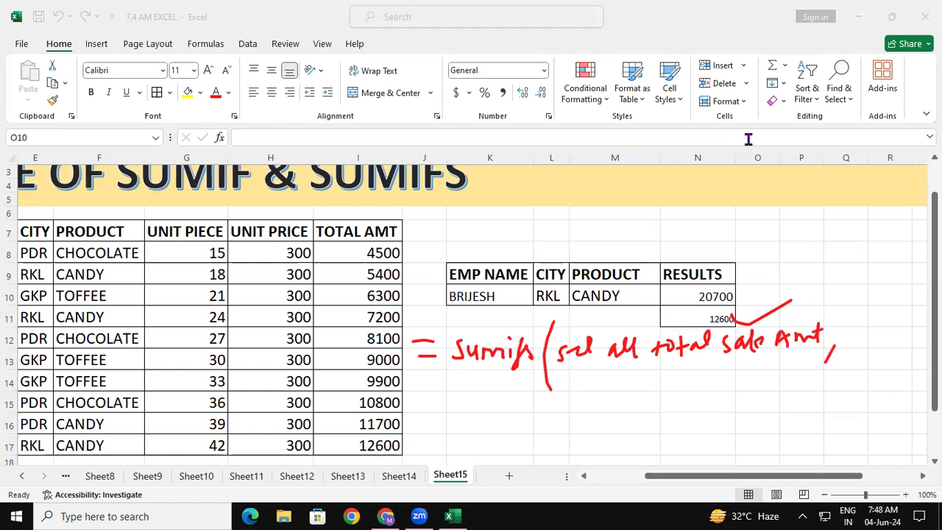
# Handwrite the criteria range argument "sel all emp," on a second line of the SUMIFS note.
pyautogui.moveTo(574, 387); pyautogui.dragTo(572, 414)
pyautogui.moveTo(583, 400)
pyautogui.mouseDown()
pyautogui.moveTo(592, 394)
pyautogui.moveTo(596, 404)
pyautogui.mouseUp()
pyautogui.moveTo(599, 384)
pyautogui.mouseDown()
pyautogui.moveTo(604, 406)
pyautogui.moveTo(638, 392)
pyautogui.moveTo(637, 404)
pyautogui.moveTo(654, 398)
pyautogui.moveTo(657, 408)
pyautogui.moveTo(688, 384)
pyautogui.moveTo(707, 390)
pyautogui.moveTo(720, 381)
pyautogui.moveTo(730, 407)
pyautogui.mouseUp()
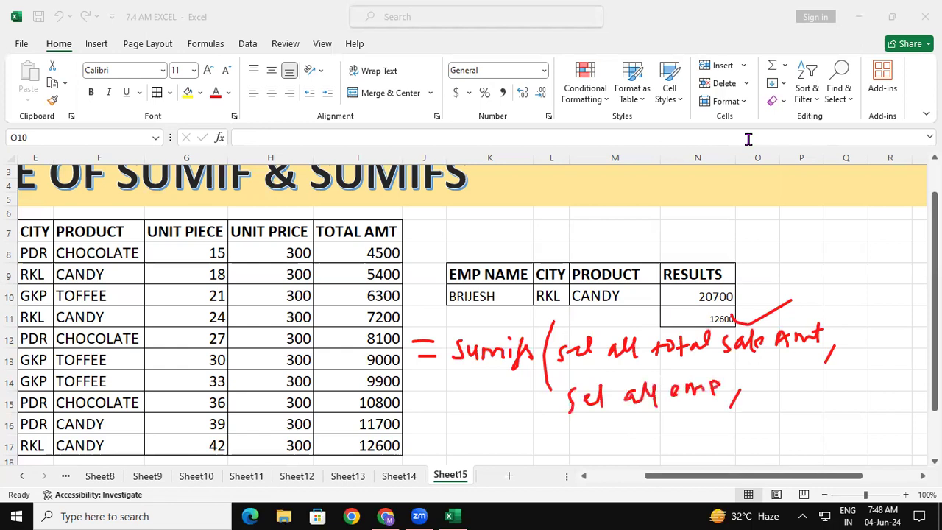